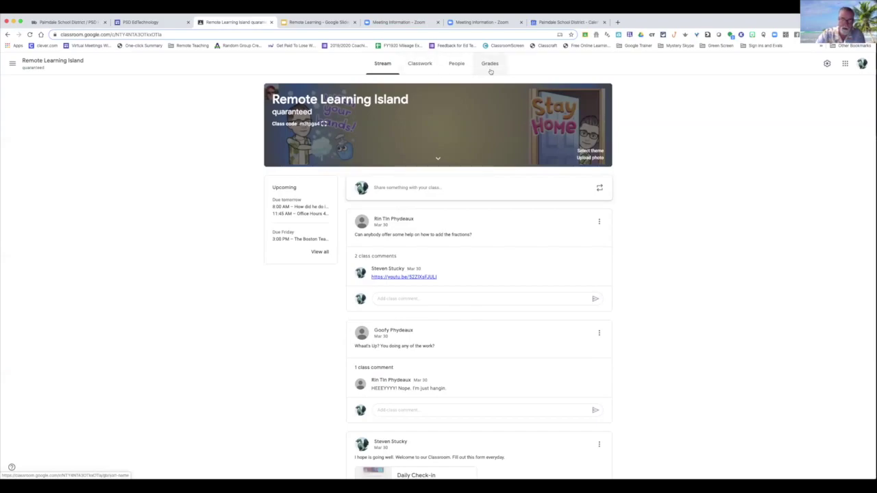
Open the class settings and review the Stream permission choices, keeping "Students can post and comment"
click(826, 64)
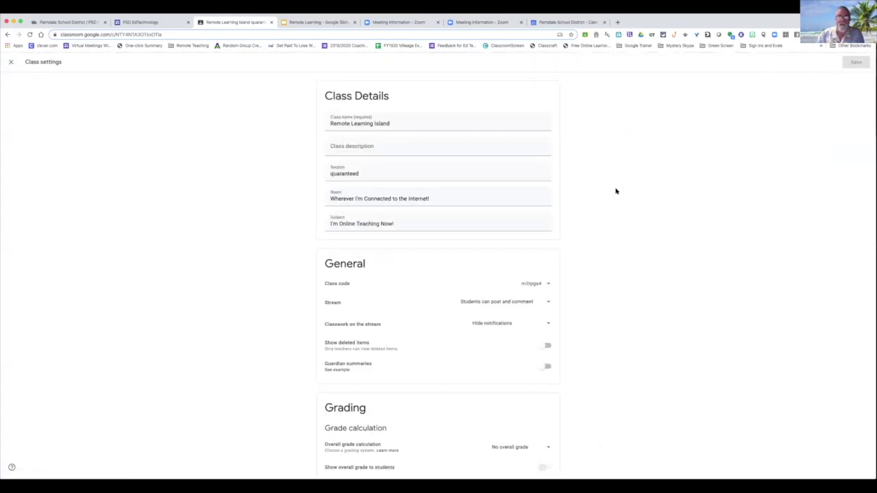
scroll(615, 191, down, 1)
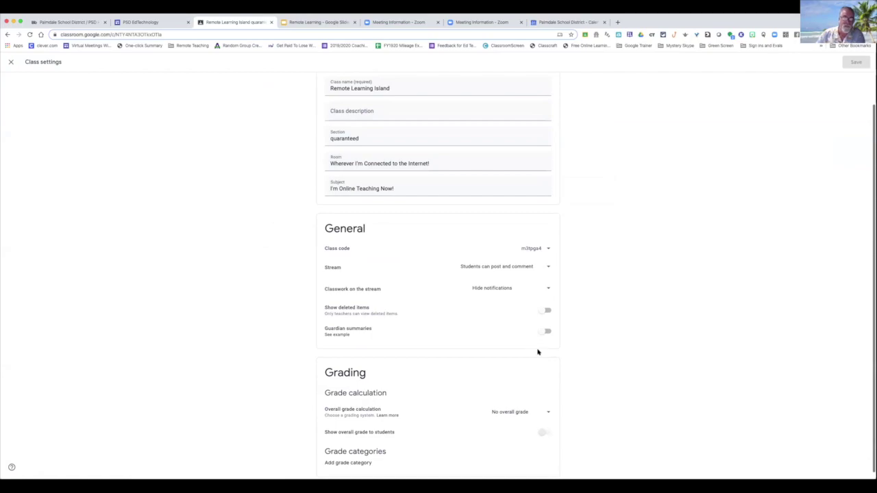
click(515, 267)
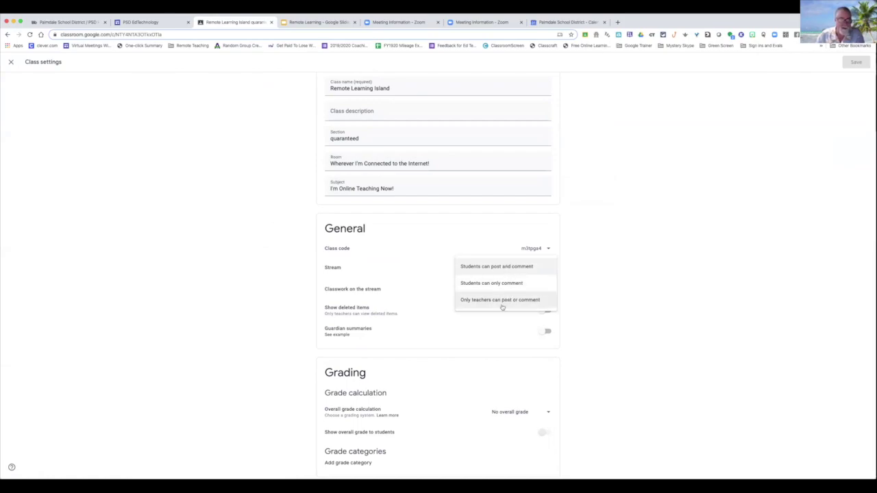
click(508, 268)
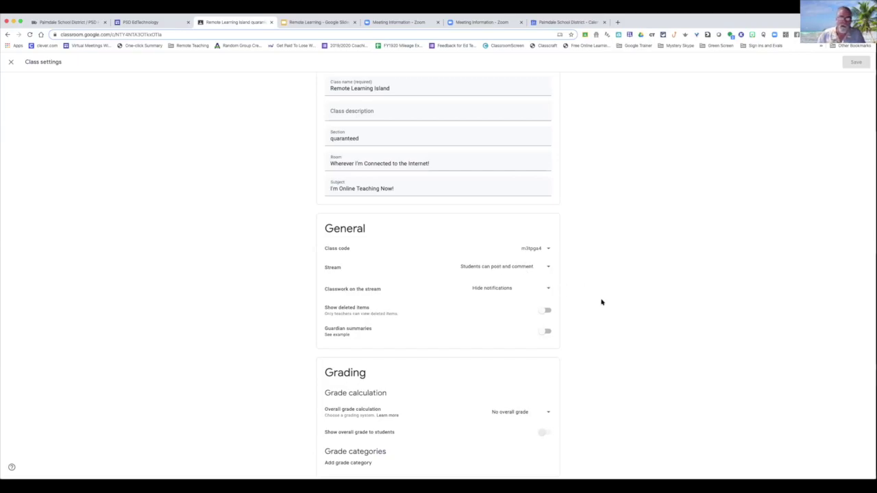
scroll(452, 382, down, 1)
scroll(453, 382, up, 2)
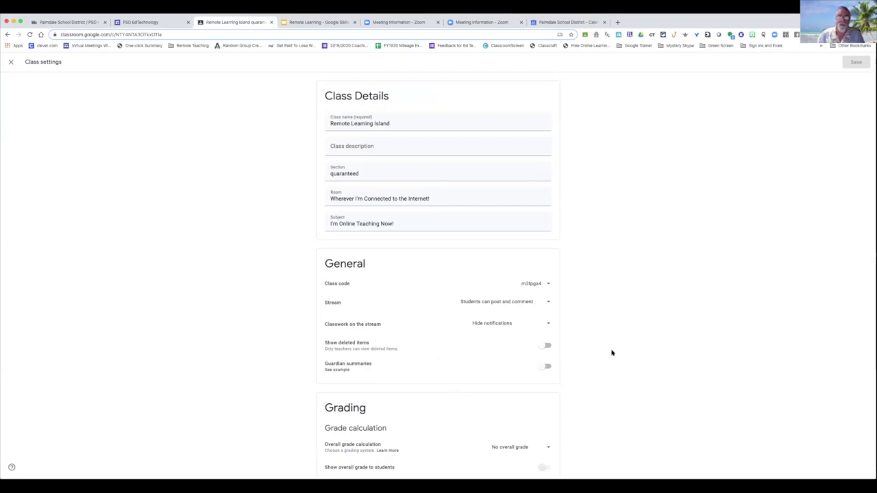
Examine the notification options for classwork on the stream and close the class settings without changes
click(501, 325)
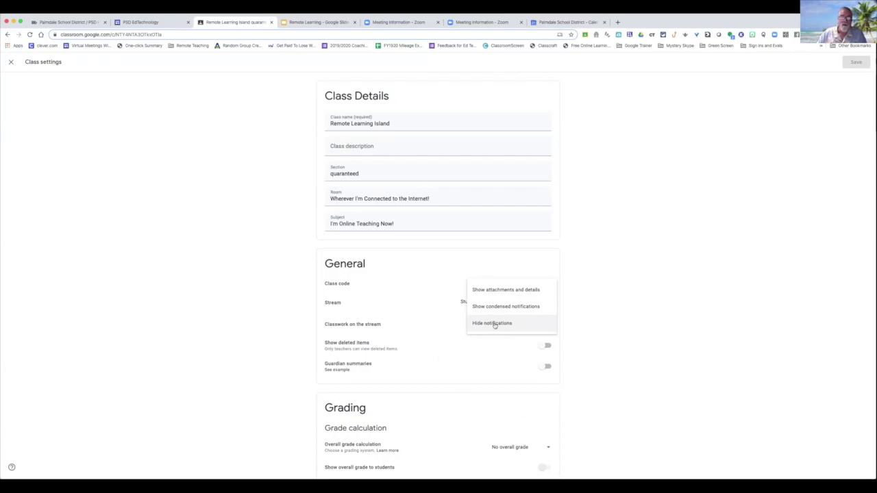
click(638, 296)
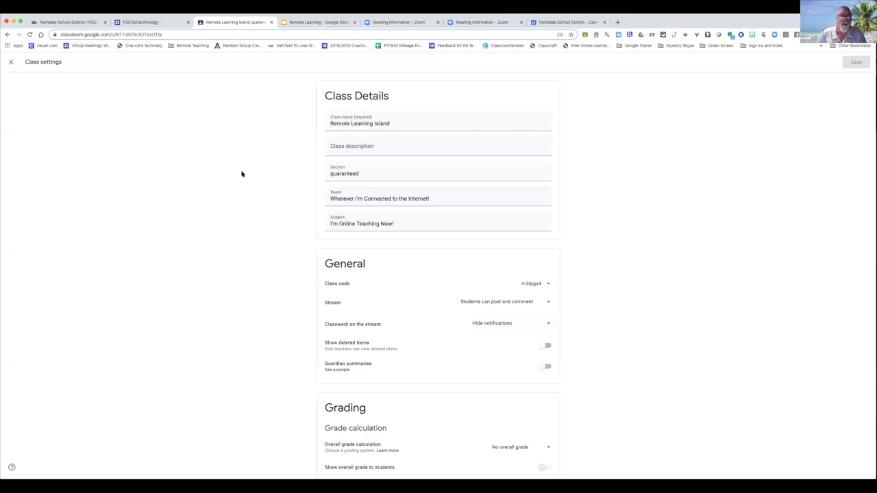
click(11, 62)
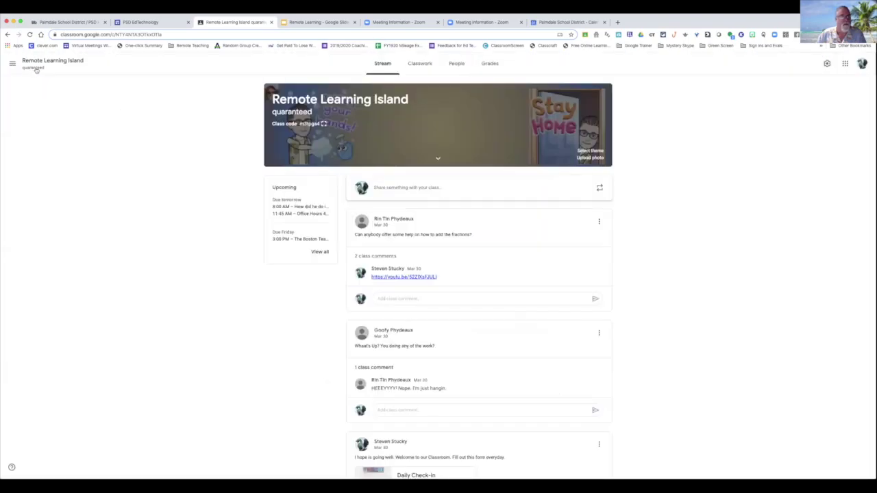
Open the general Classroom settings and turn on receiving email notifications
click(11, 63)
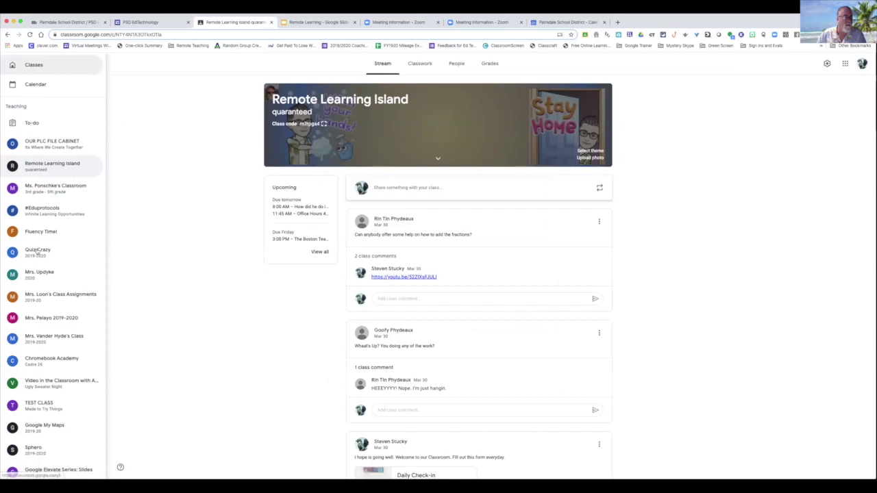
scroll(48, 411, down, 10)
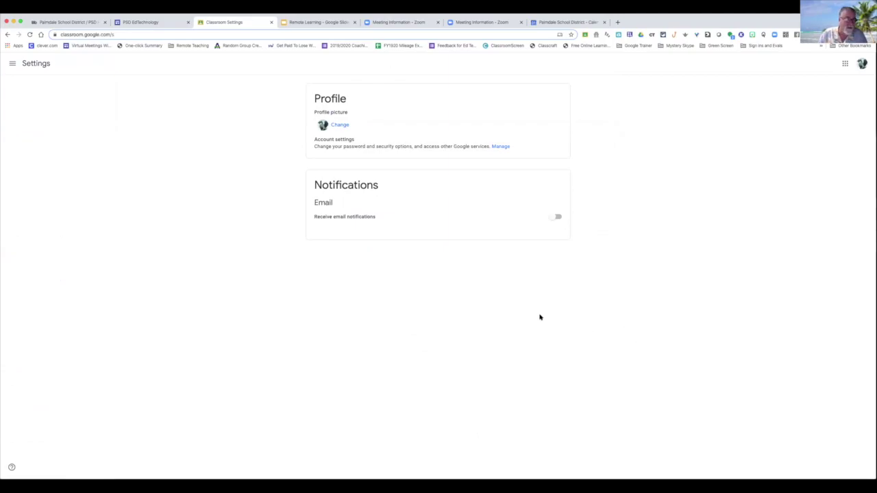
click(557, 219)
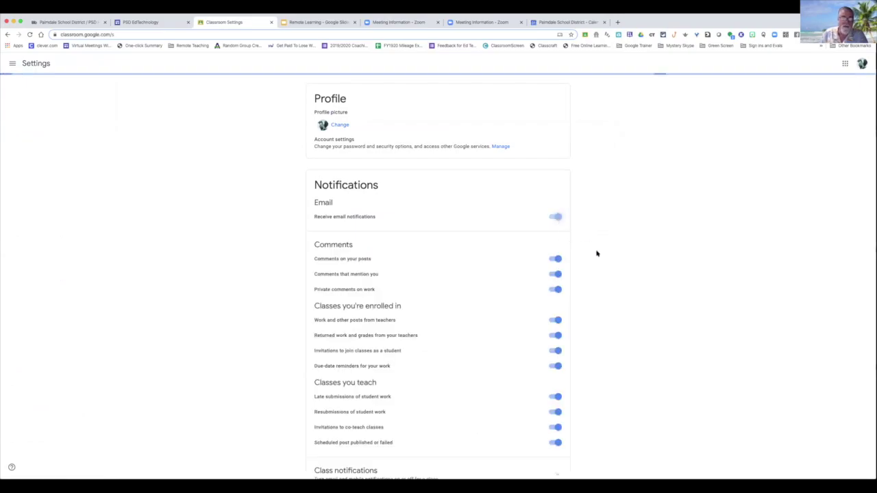
scroll(597, 254, down, 1)
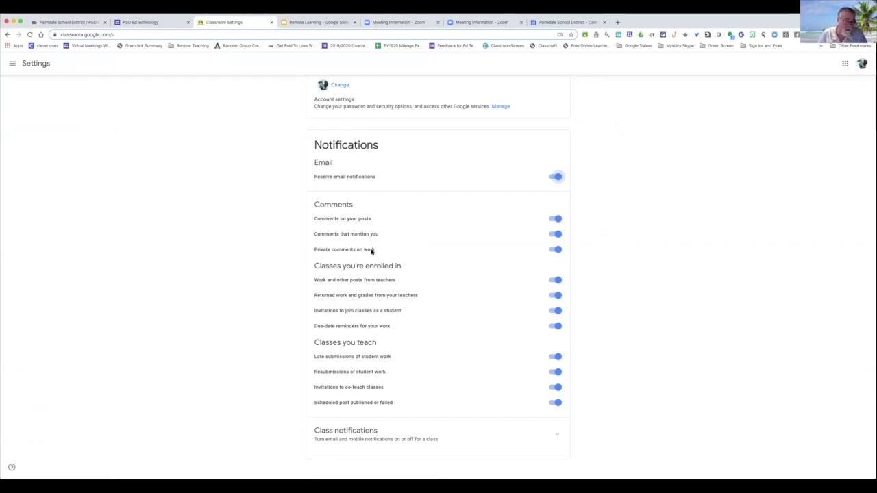
Switch notifications for comments on your posts and comments that mention you off and on again, and turn off email notifications
click(556, 233)
click(555, 218)
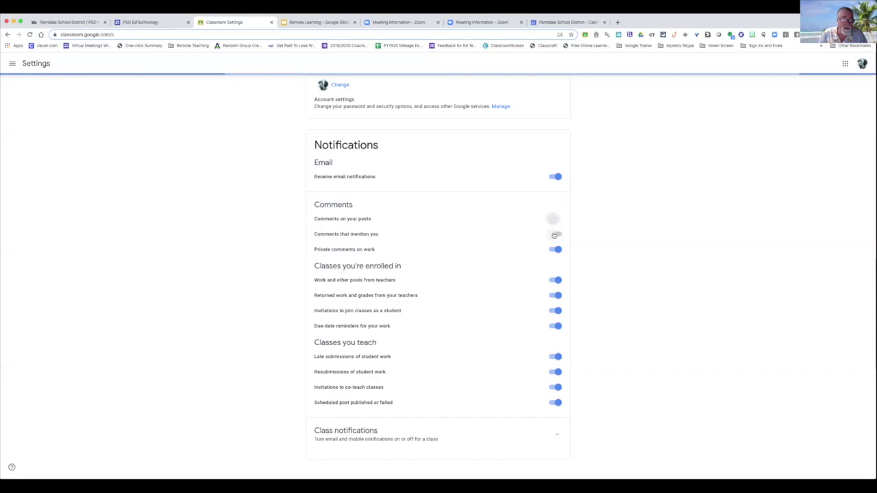
click(556, 233)
click(554, 219)
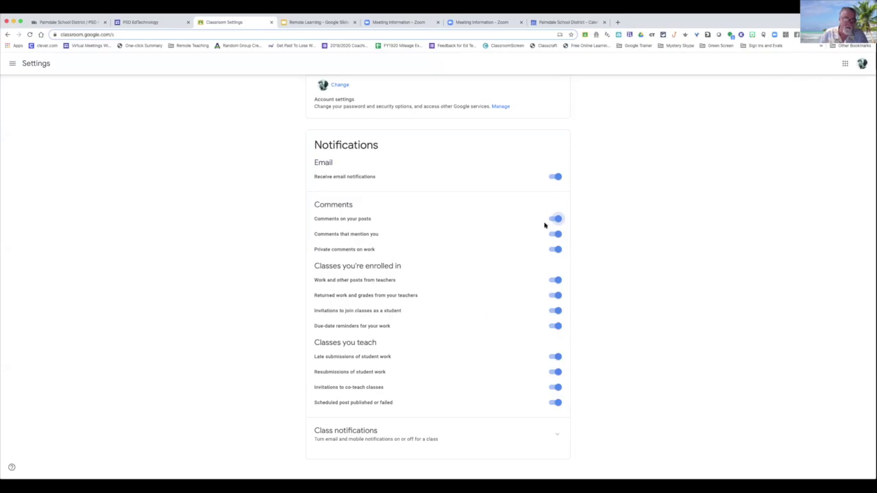
click(556, 177)
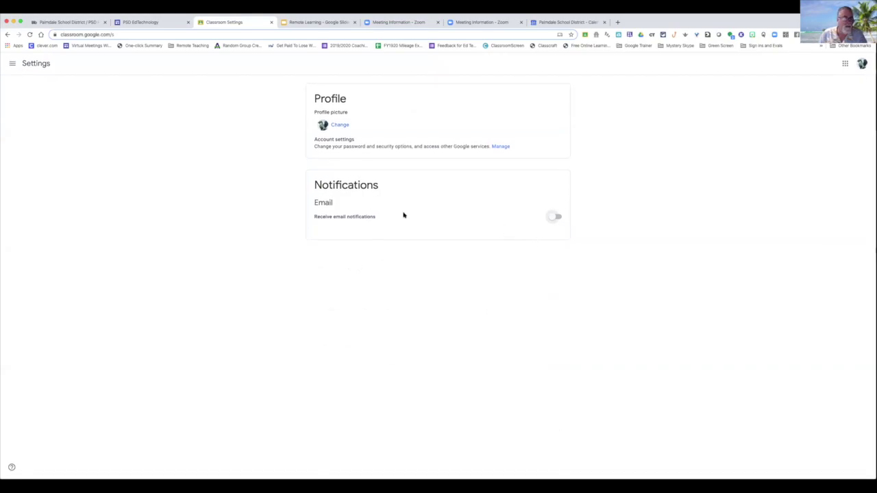
Go back to the Remote Learning Island class and open its class Drive folder from the classwork page
click(12, 64)
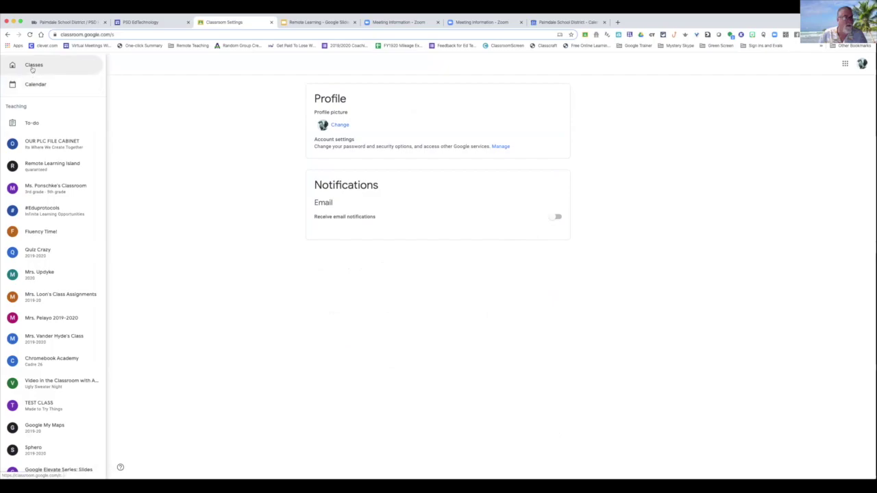
click(66, 168)
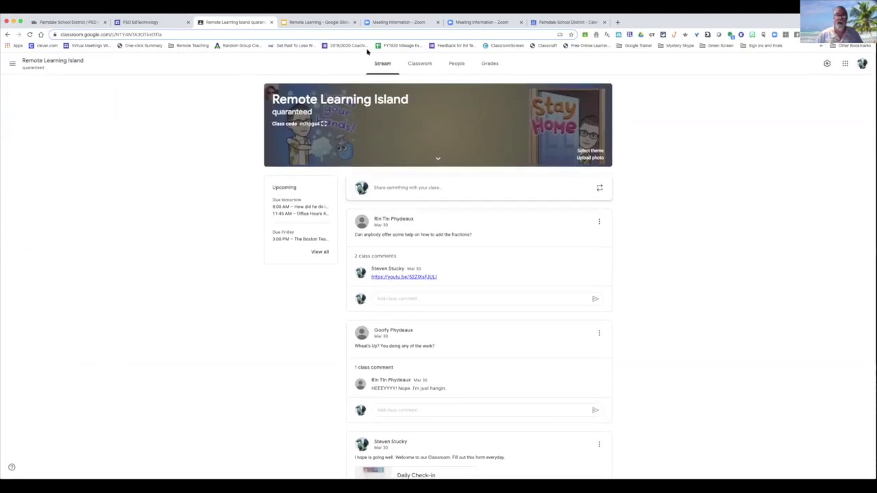
click(420, 65)
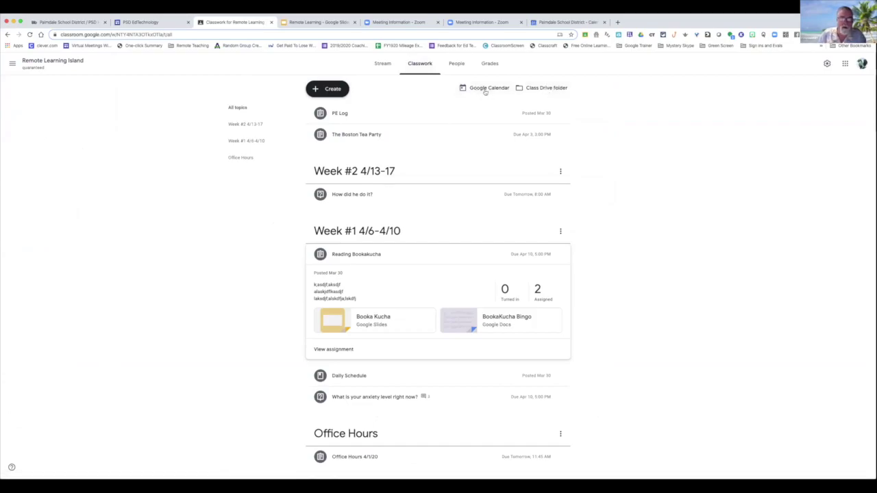
click(553, 87)
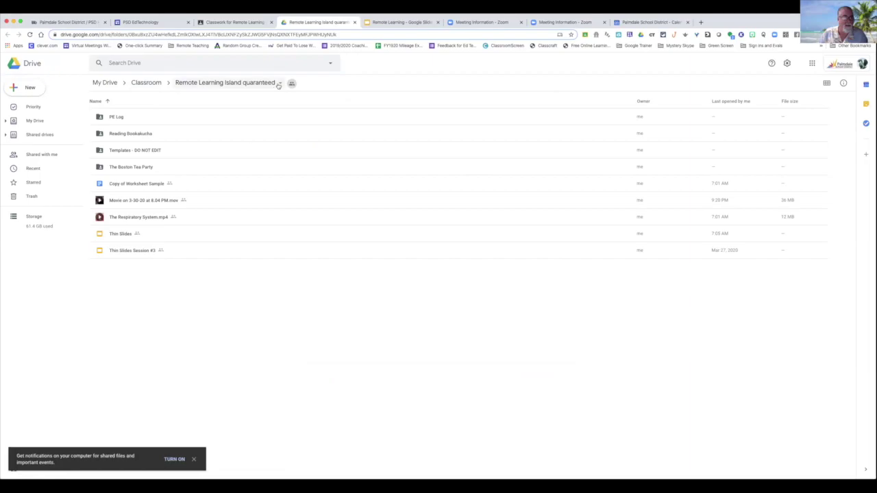
Check the folder options of the class Drive folder and open the PE Log folder inside it
click(279, 84)
click(280, 83)
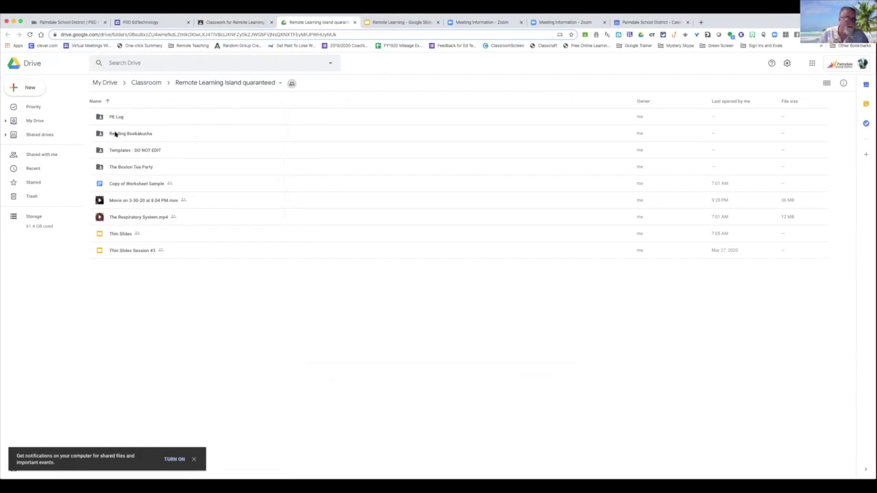
double_click(118, 118)
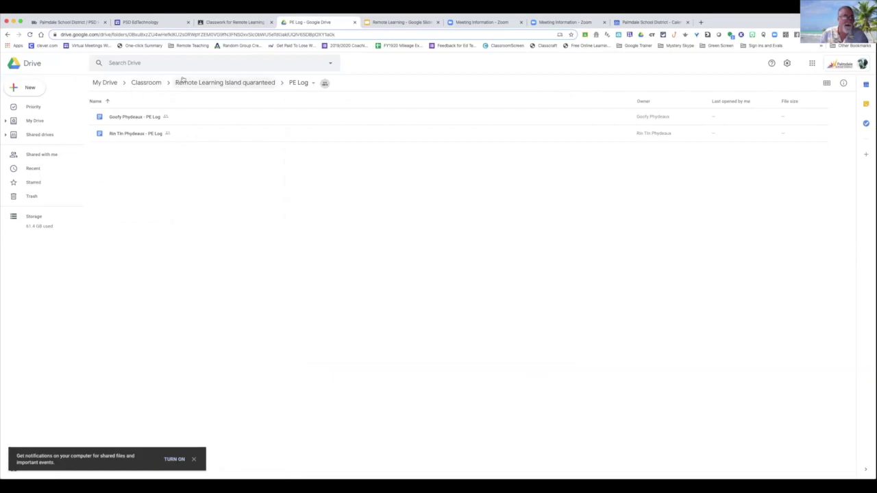
Return to the class's classwork page and open the assigned student work for Reading Bookakucha
click(228, 22)
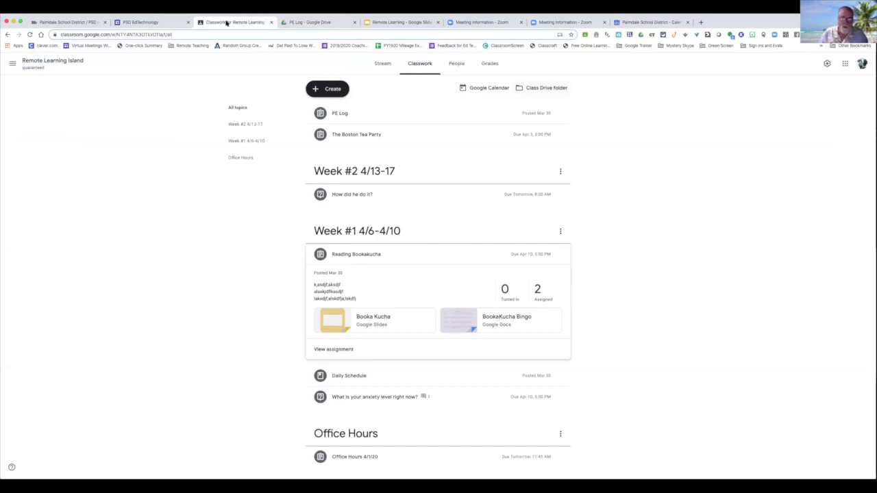
scroll(641, 216, down, 1)
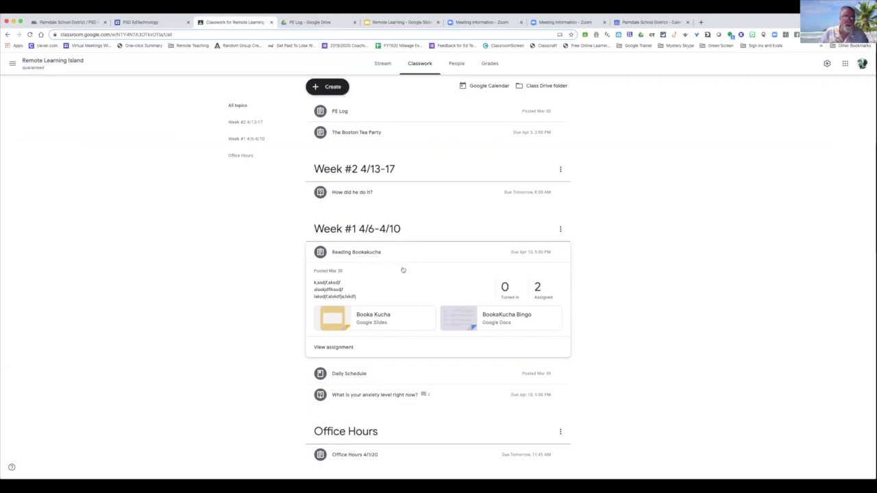
click(538, 288)
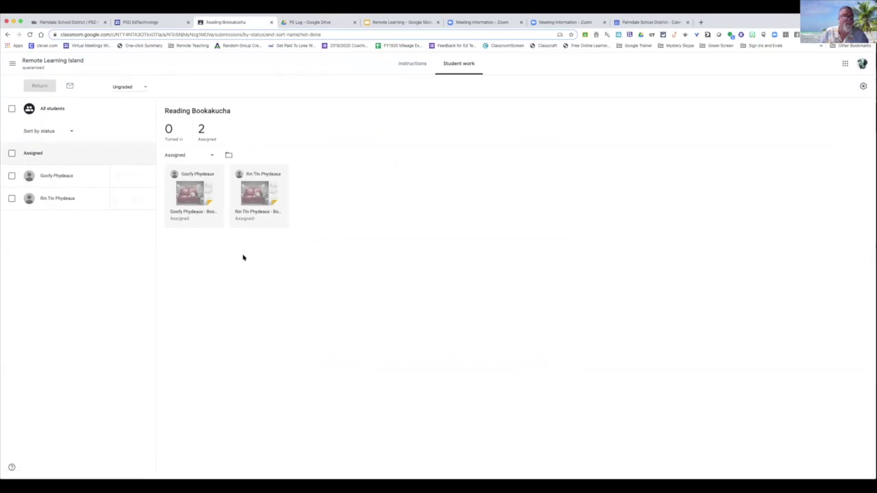
Open the first student's Booka Kucha presentation, view its second slide and go to the third slide
click(195, 195)
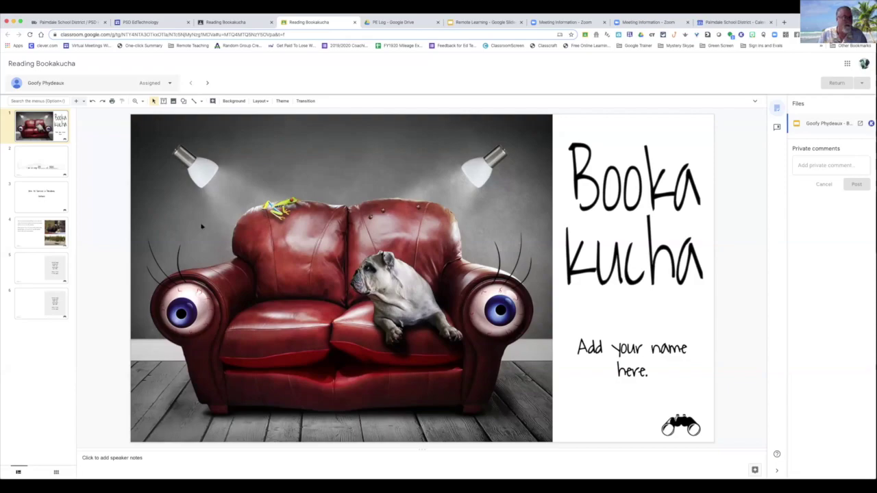
click(58, 162)
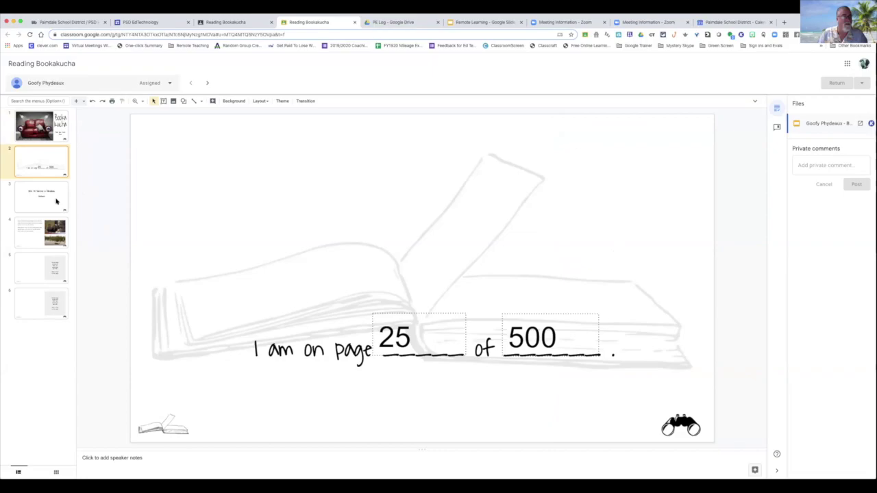
click(56, 202)
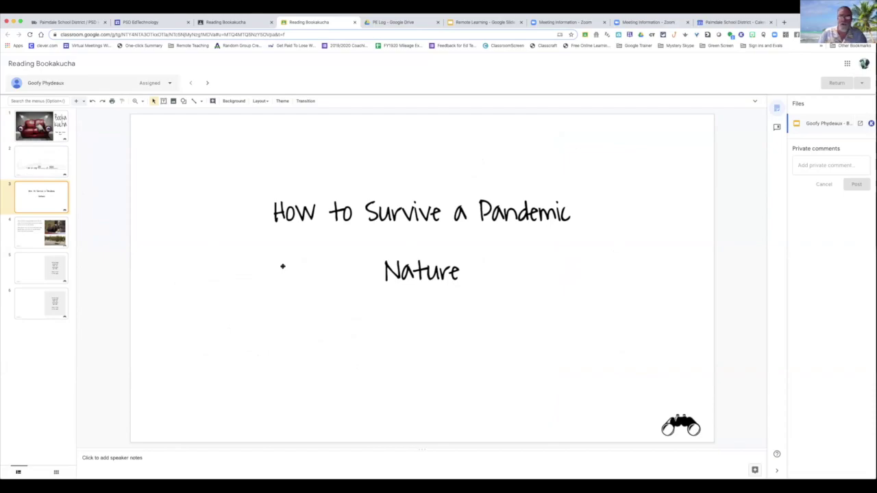
Add the comment "Is it a book?" to the title text "How to Survive a Pandemic" on the third slide
click(421, 211)
click(571, 211)
drag(570, 211, 261, 206)
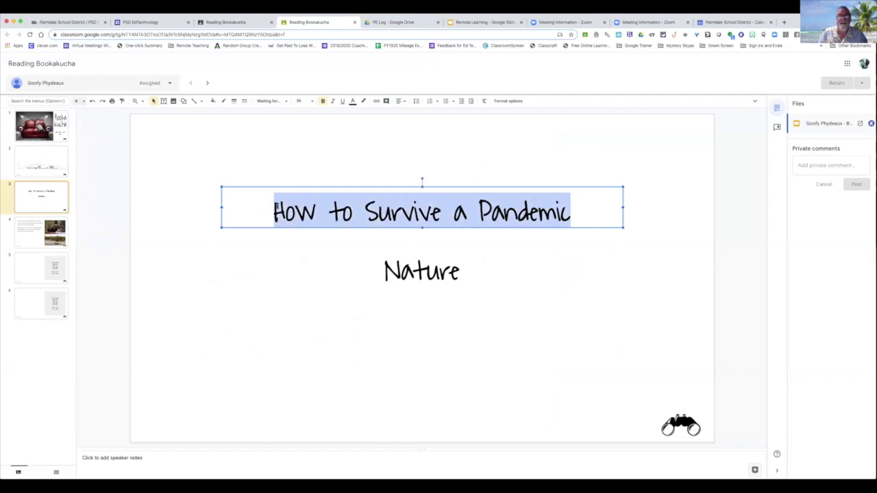
click(755, 103)
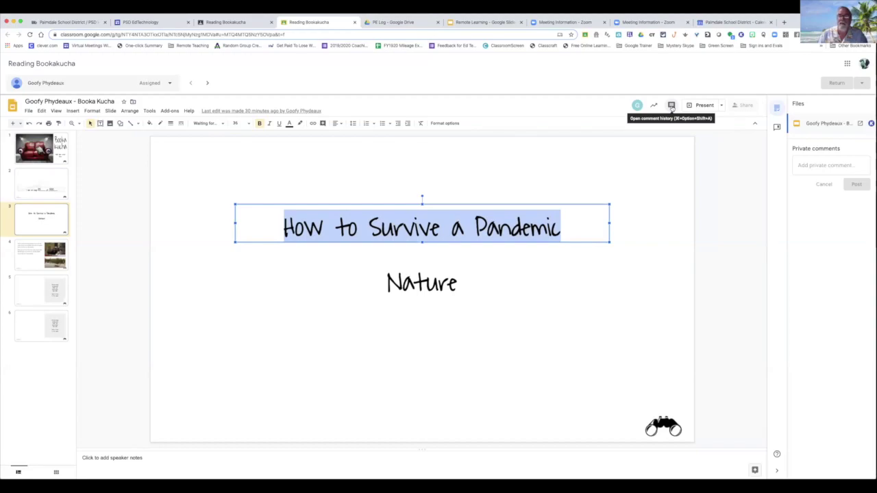
click(671, 106)
click(727, 125)
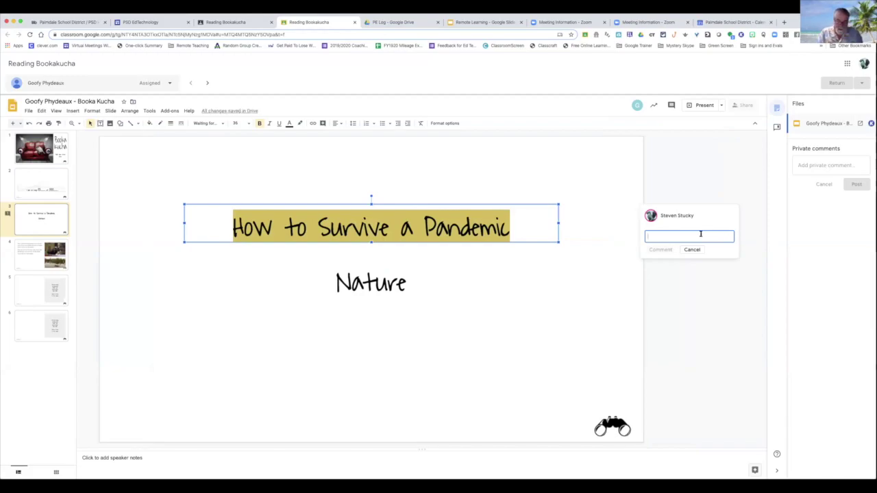
text(I)
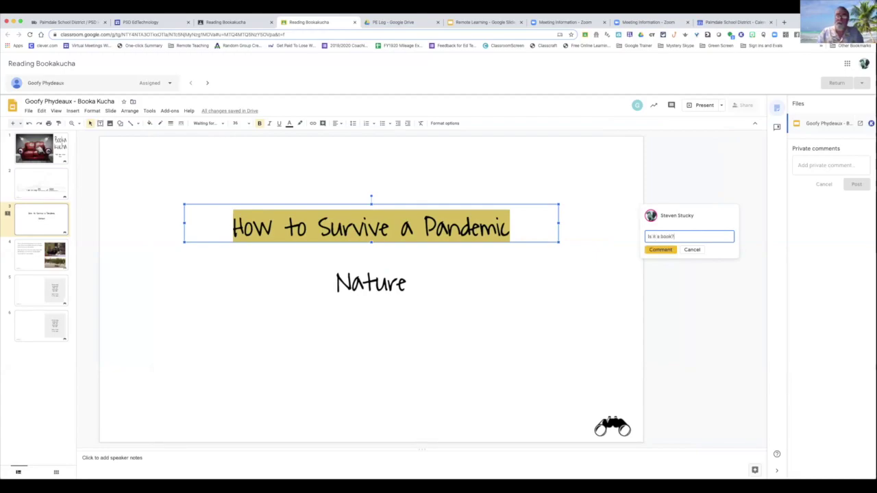
click(667, 251)
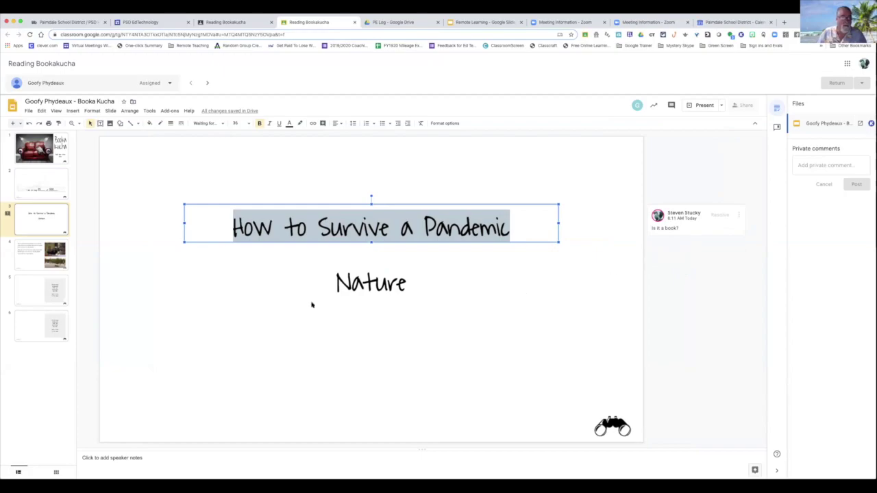
View the student's fourth slide, return to the Reading Bookakucha student work and open the second student's presentation
click(24, 266)
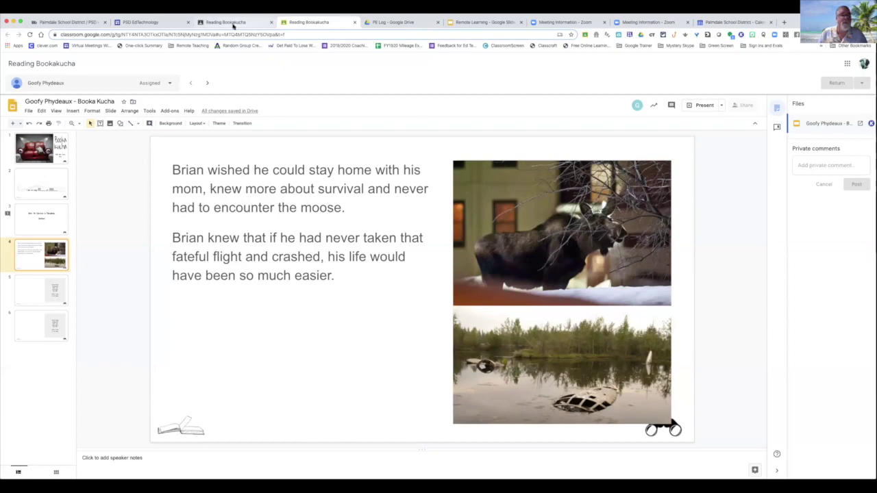
click(233, 26)
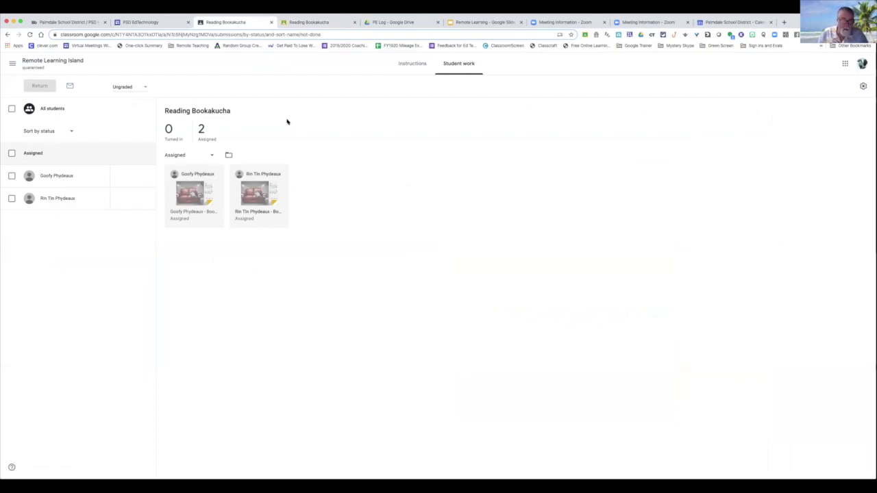
click(258, 190)
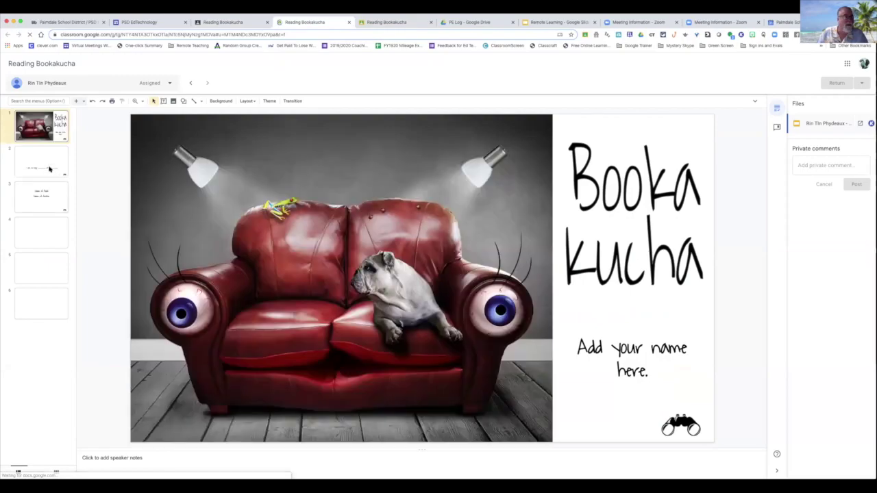
View the second student's slides up to the third and post the private comment "Get to work. It's Due Friday"
click(49, 169)
click(55, 194)
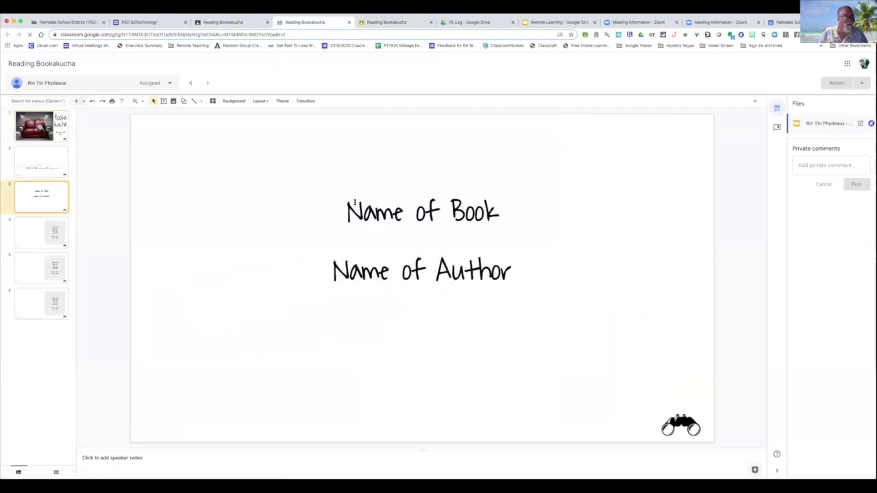
click(811, 167)
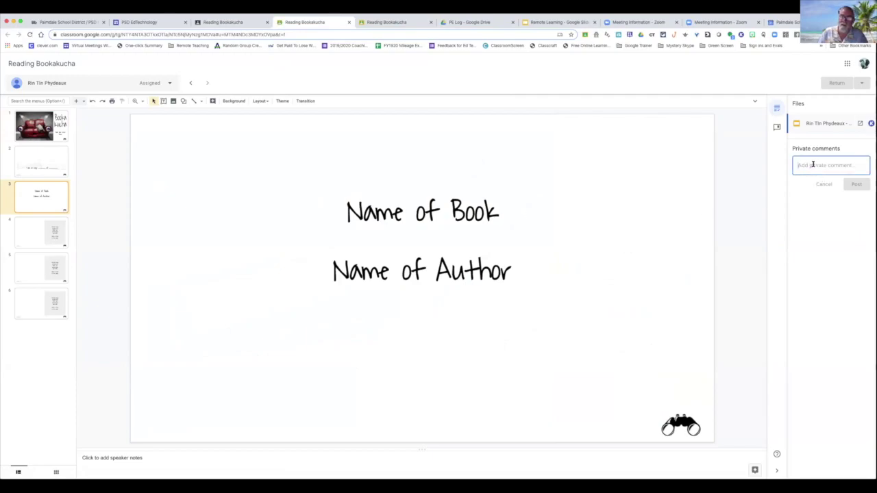
text(Get)
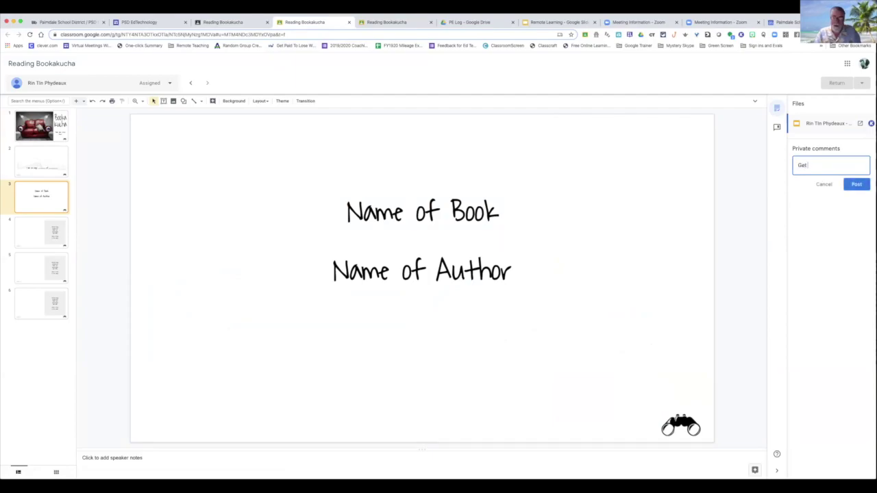
text( to woek)
key(BackSpace)
key(BackSpace)
text(rk)
text('s Due Friday)
click(853, 184)
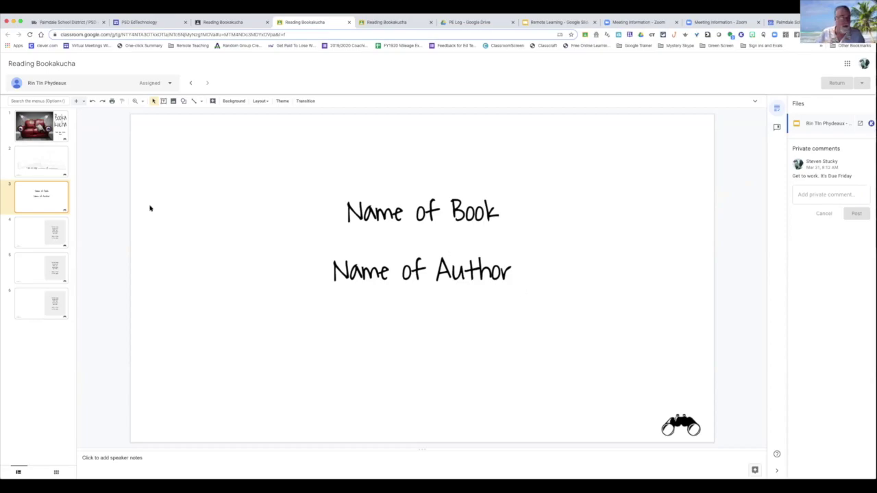
Return to the Remote Learning Island classwork page and open the class's Google Calendar
click(223, 23)
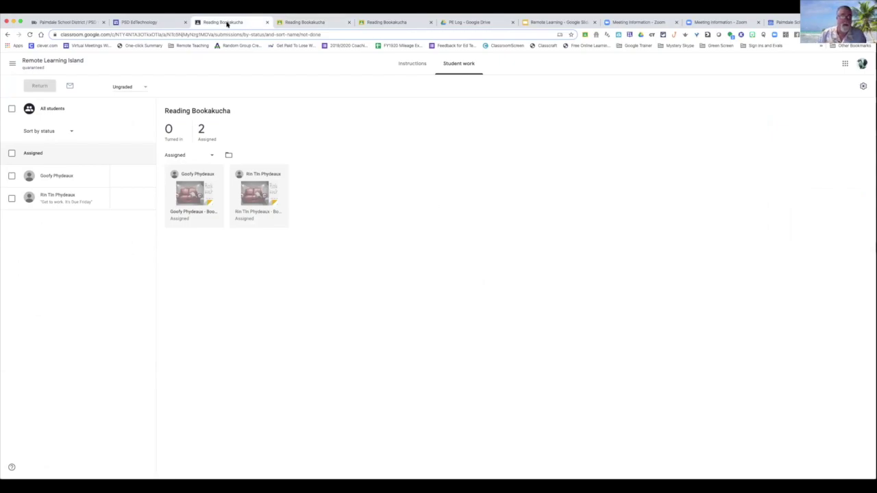
click(42, 63)
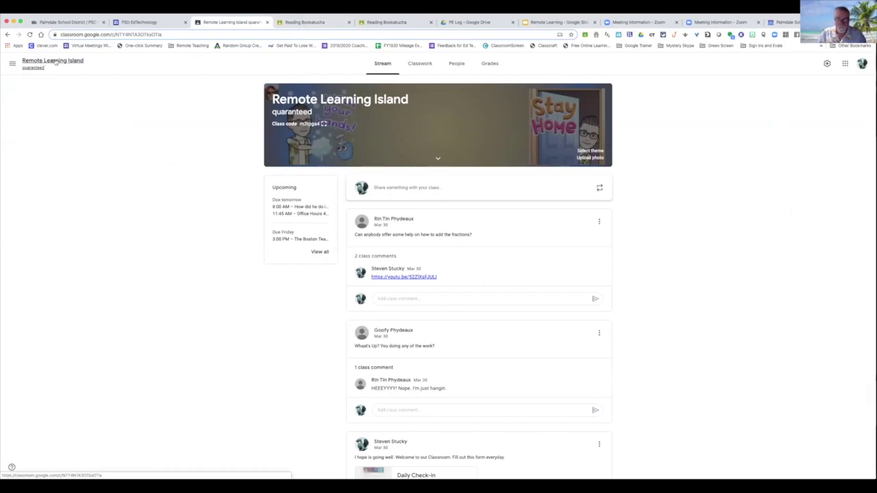
click(420, 63)
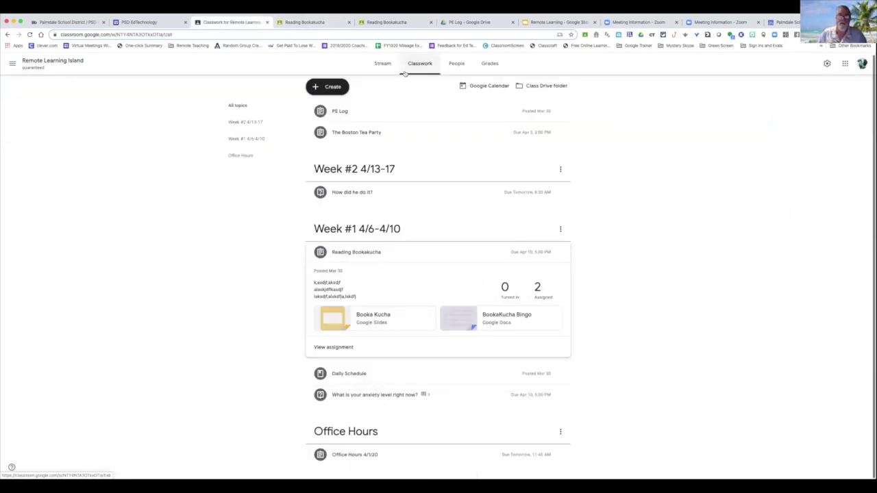
click(467, 87)
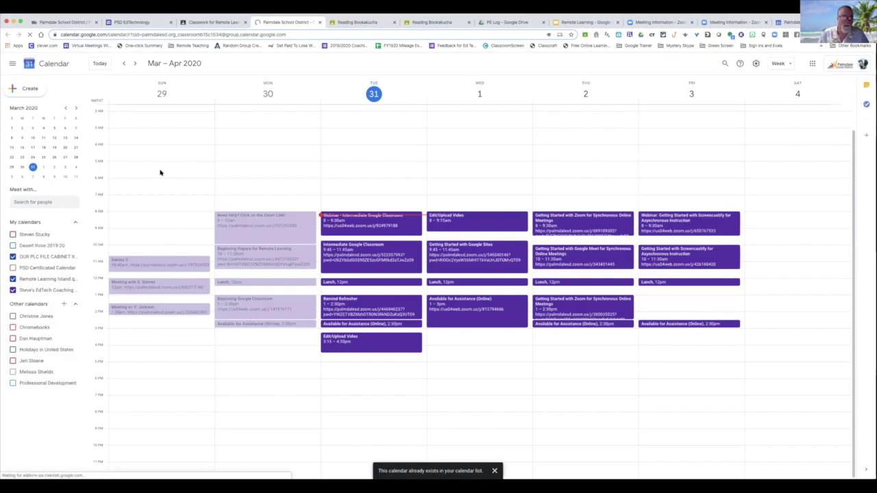
Hide the other calendars so only Remote Learning Island shows, and go to the week of April 5–11, 2020
click(13, 257)
click(13, 301)
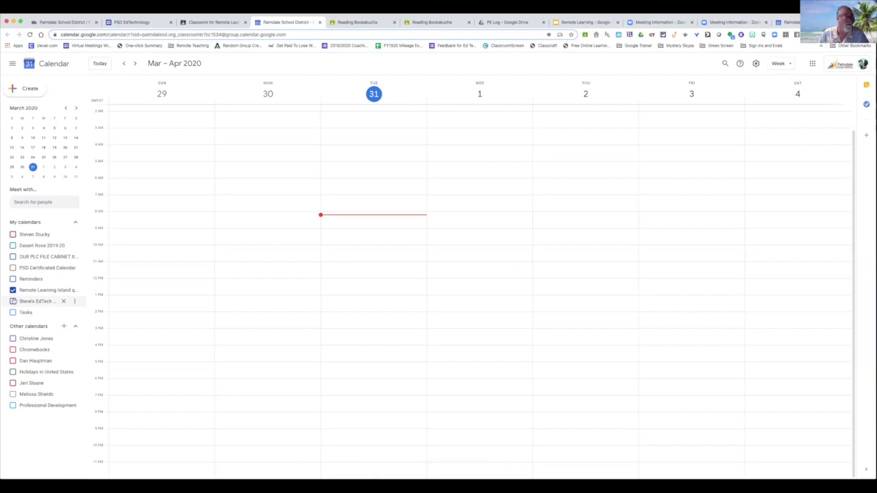
click(135, 63)
click(135, 63)
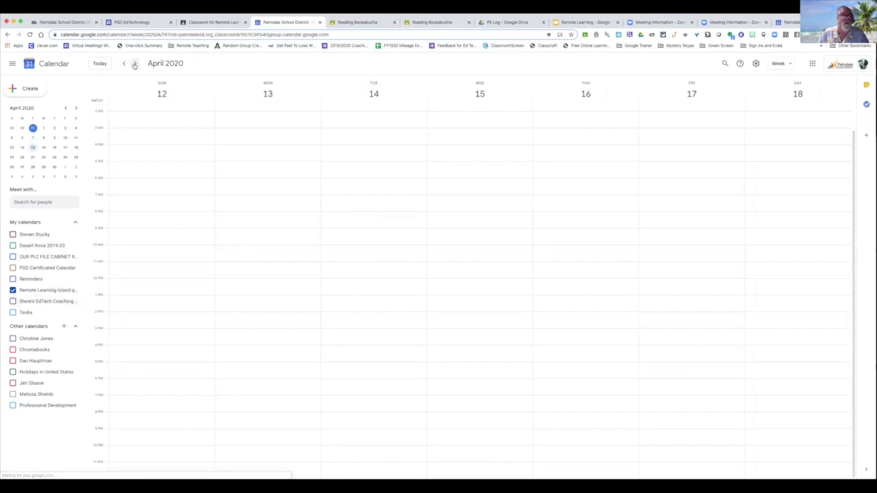
click(123, 64)
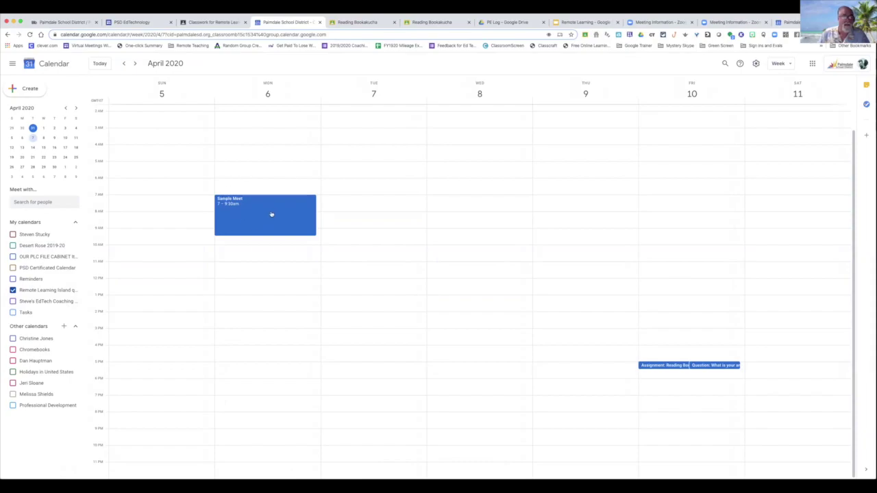
Open the April 10 Reading Bookakucha calendar event, follow its link to the assignment page, and close that page
click(659, 366)
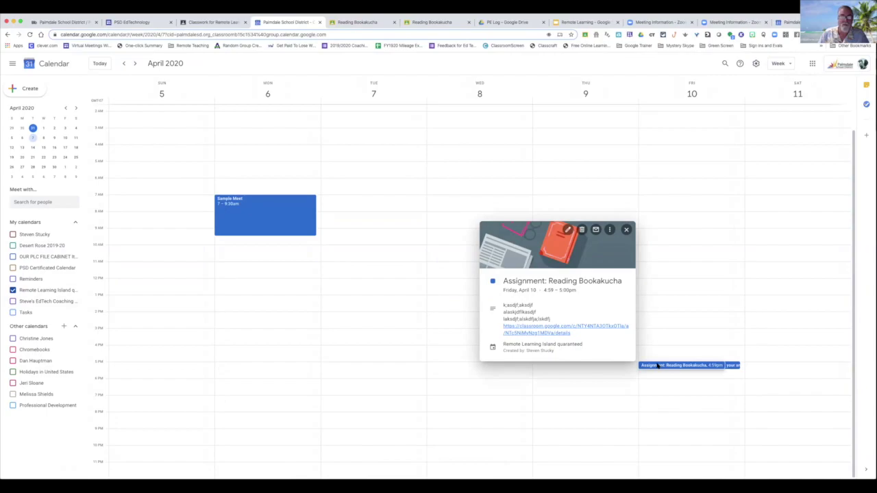
click(552, 329)
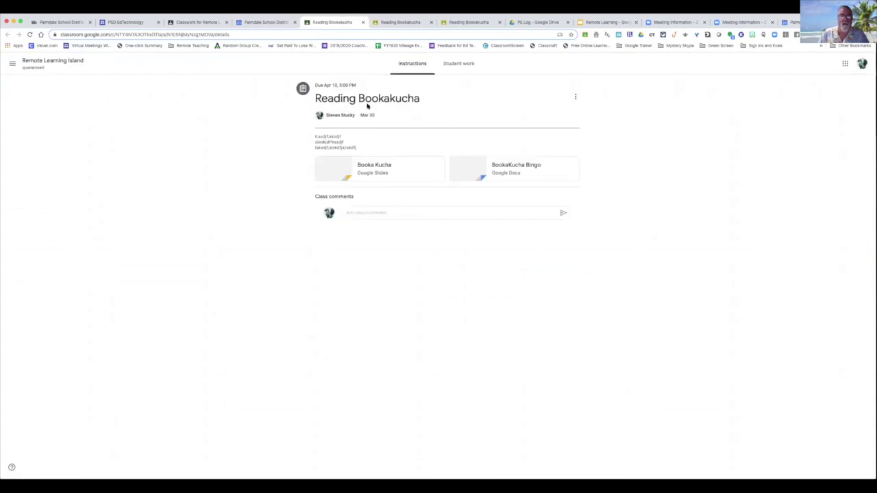
click(362, 23)
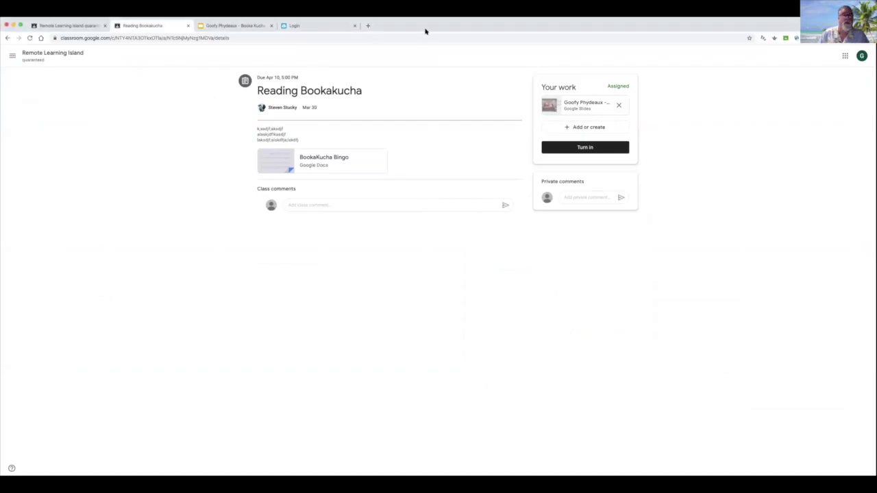
In the student's browser window, go to the Remote Learning Island classwork page and open its Google Calendar
double_click(449, 28)
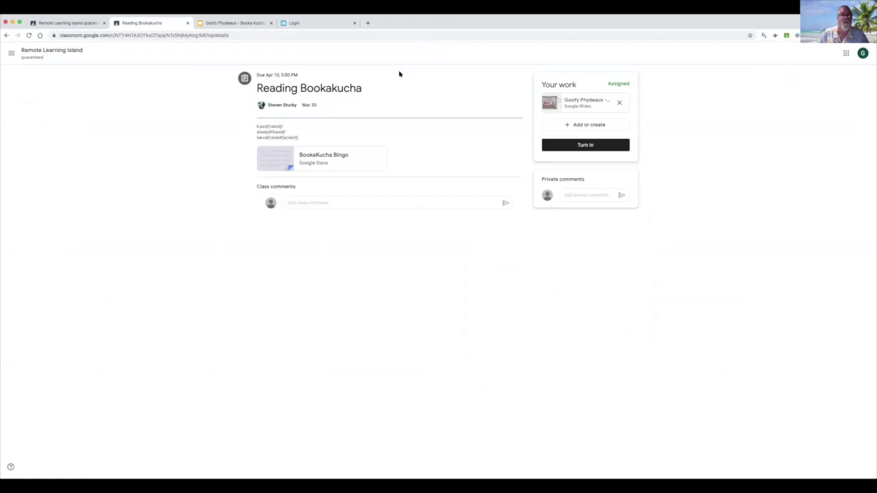
click(43, 51)
click(436, 54)
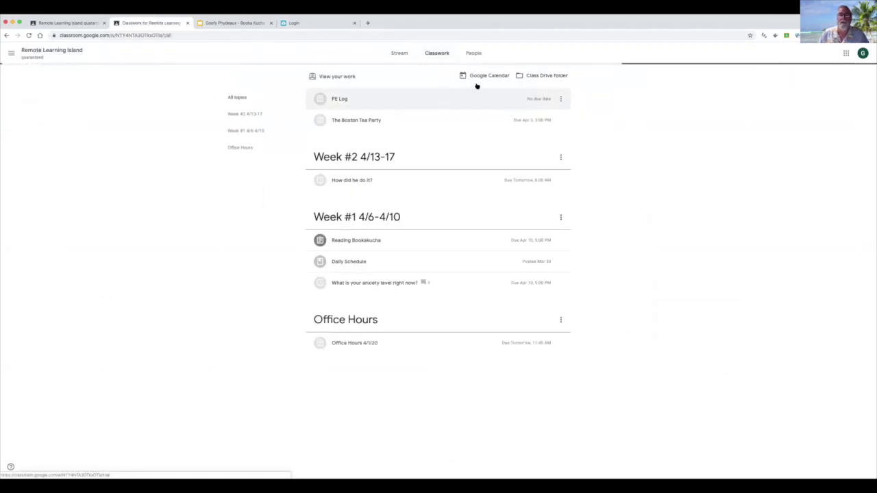
click(480, 77)
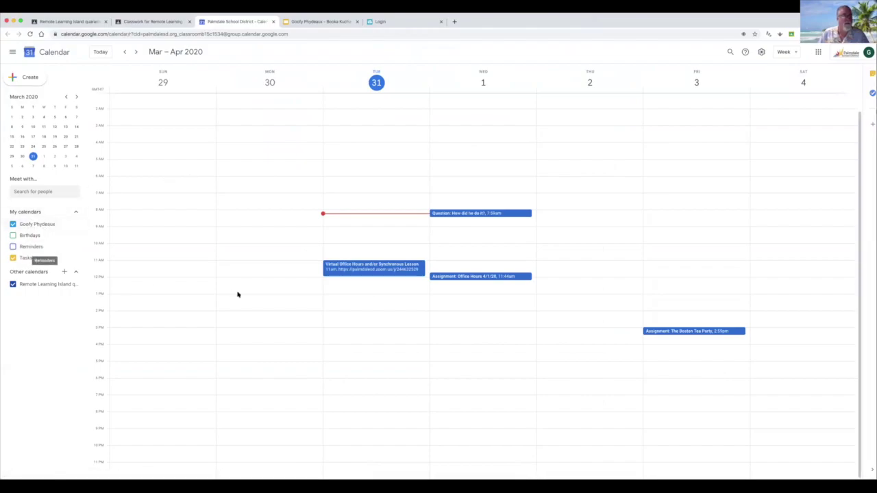
Toggle the Remote Learning Island class calendar off and on repeatedly in the student's calendar view
click(13, 285)
click(12, 285)
click(12, 284)
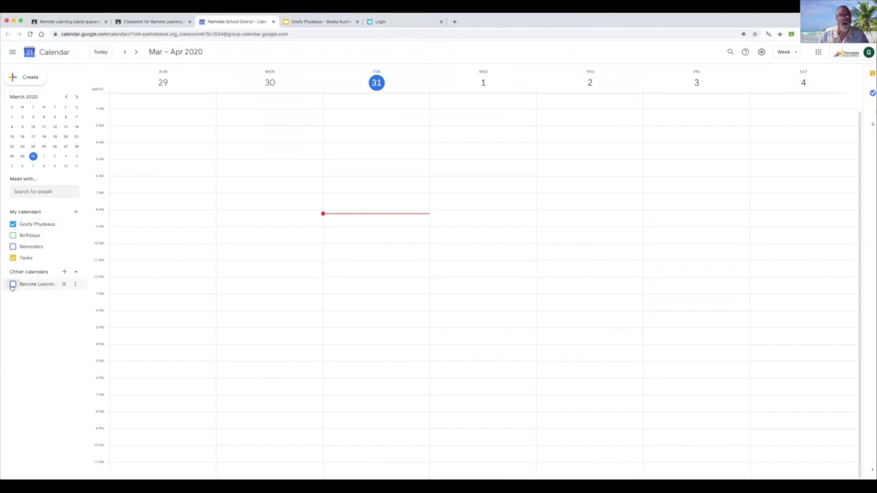
click(12, 284)
click(12, 285)
click(12, 285)
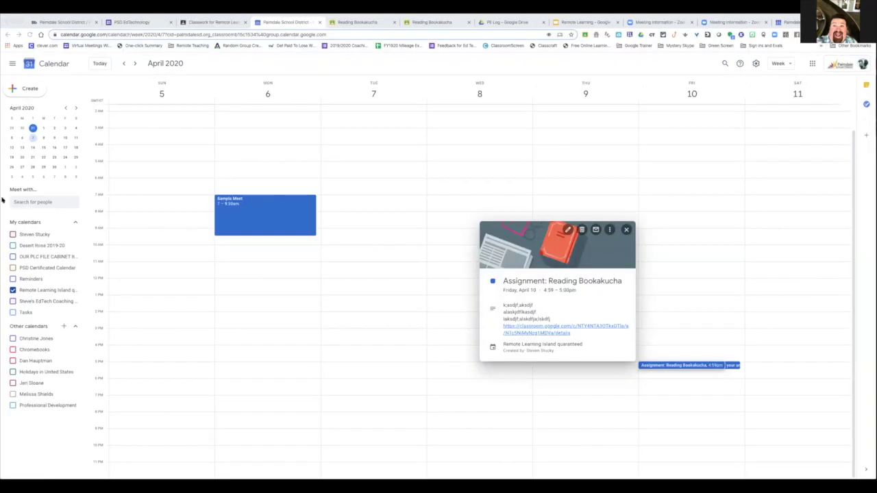
Leave the teacher's calendar event for the classwork page and open the question page of "How did he do it?"
click(626, 229)
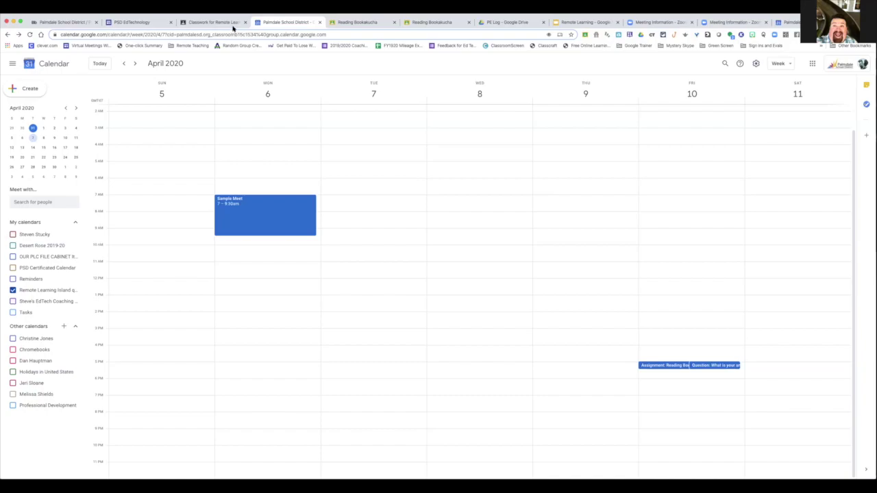
click(221, 22)
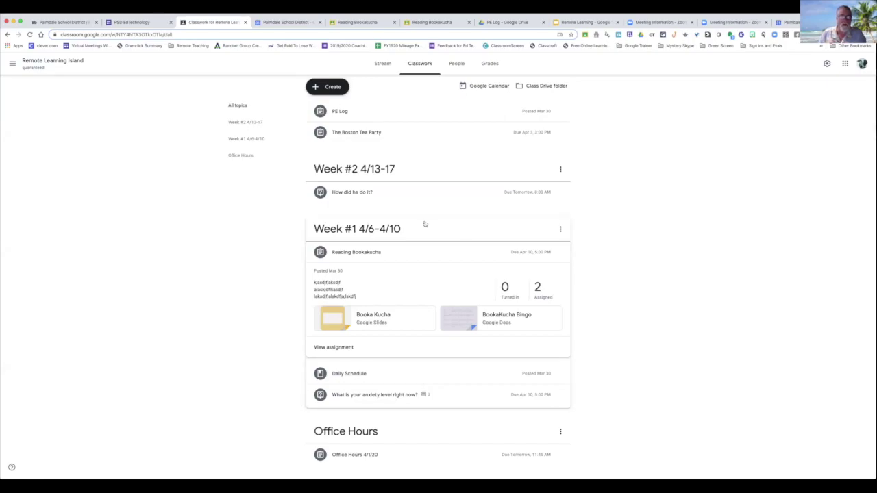
click(376, 192)
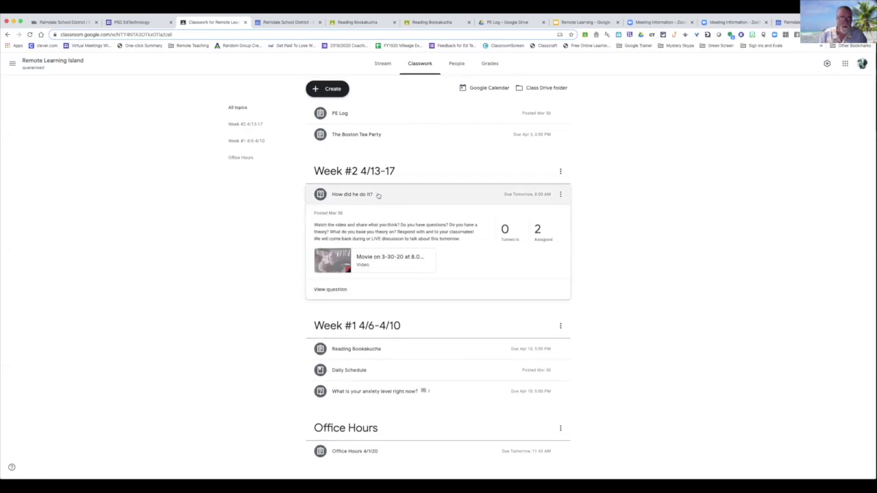
click(335, 289)
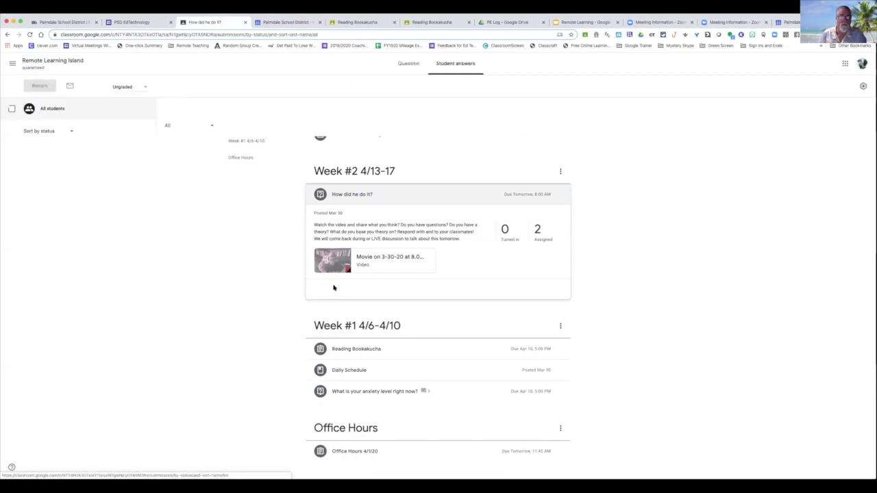
click(404, 66)
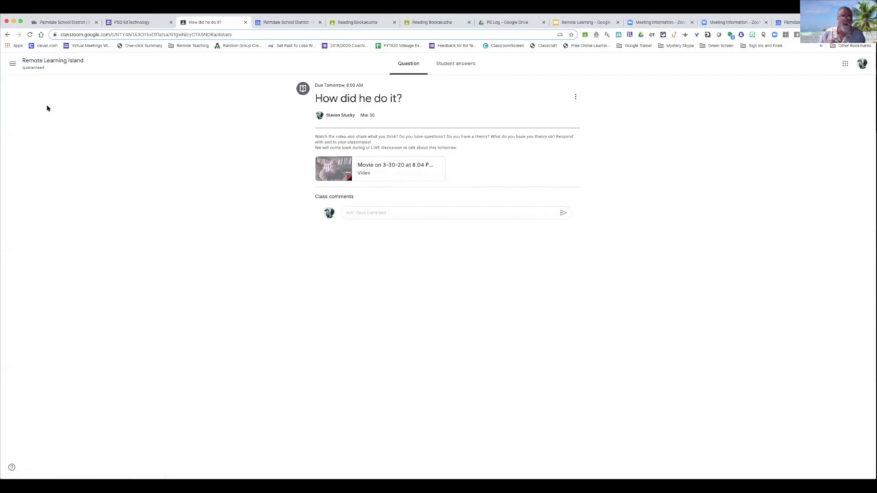
Return to the class's classwork page and create a new assignment titled "Fake Assignment"
click(48, 62)
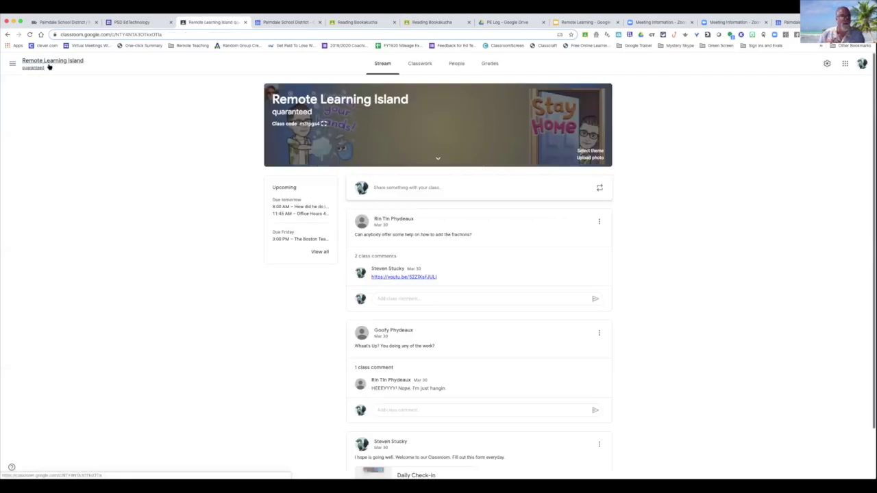
click(415, 70)
click(334, 93)
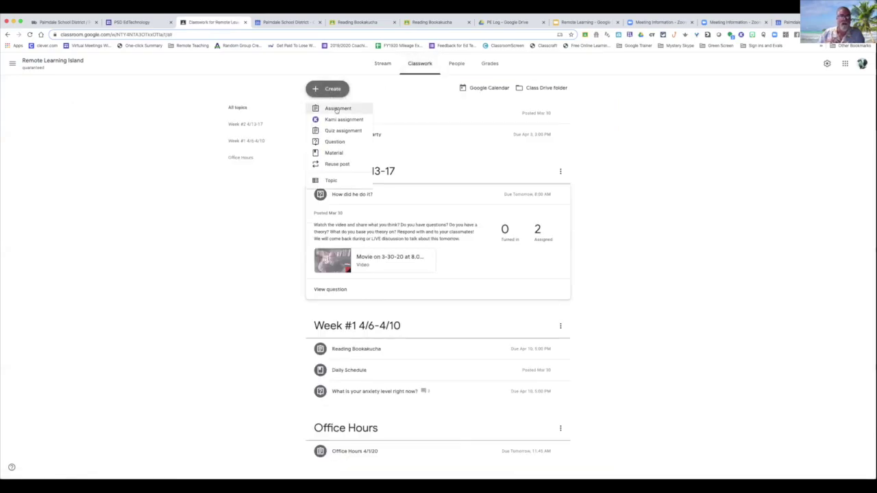
click(339, 109)
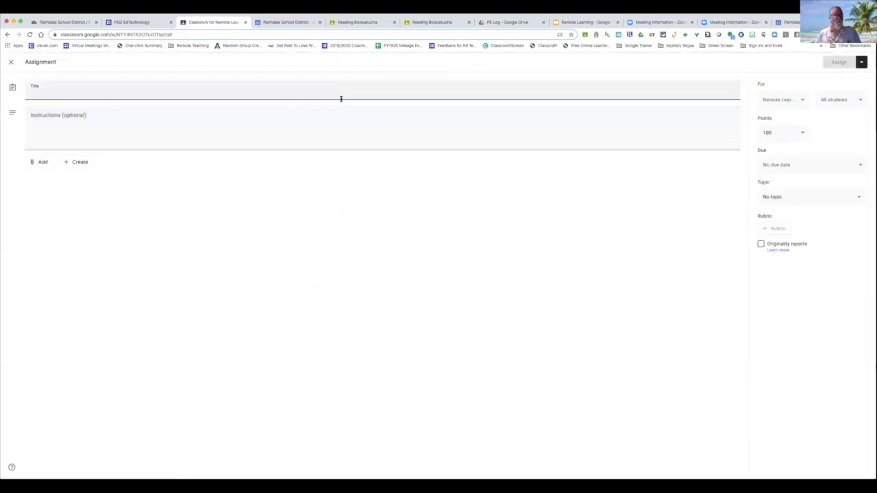
text(Fake Assignment)
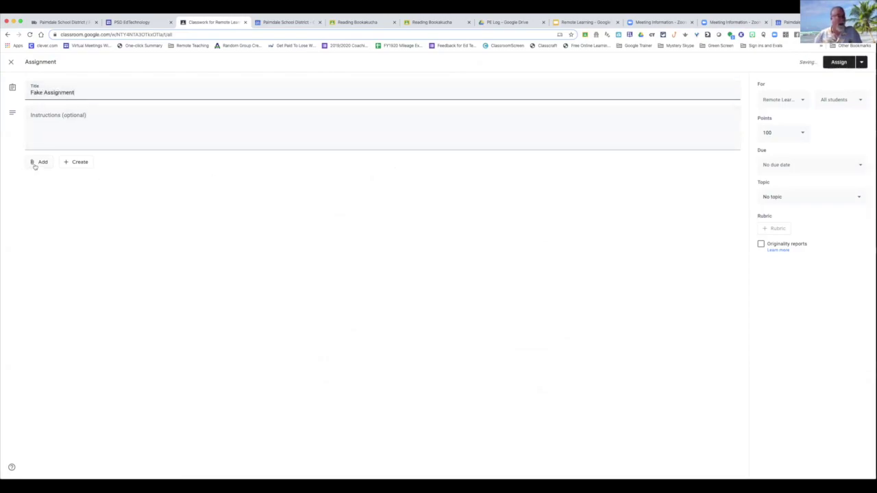
Attach the link kansasband.com to the Fake Assignment
click(36, 163)
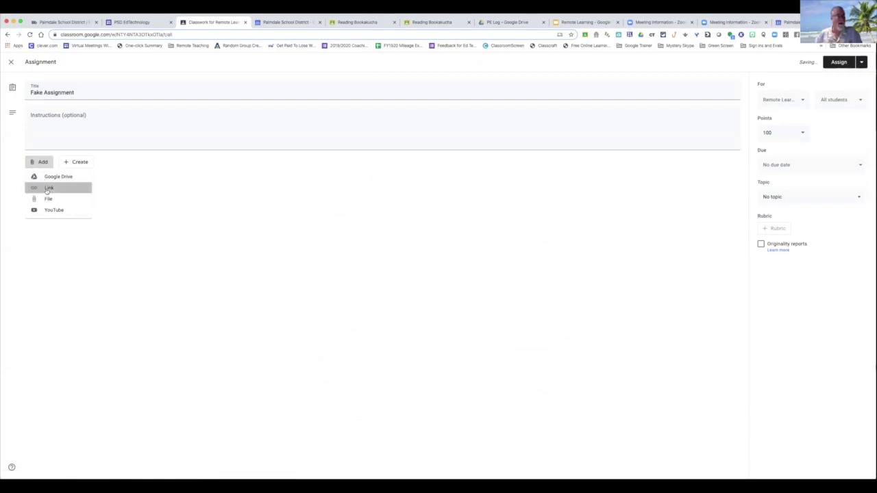
click(47, 189)
text(kansasband.com)
click(464, 290)
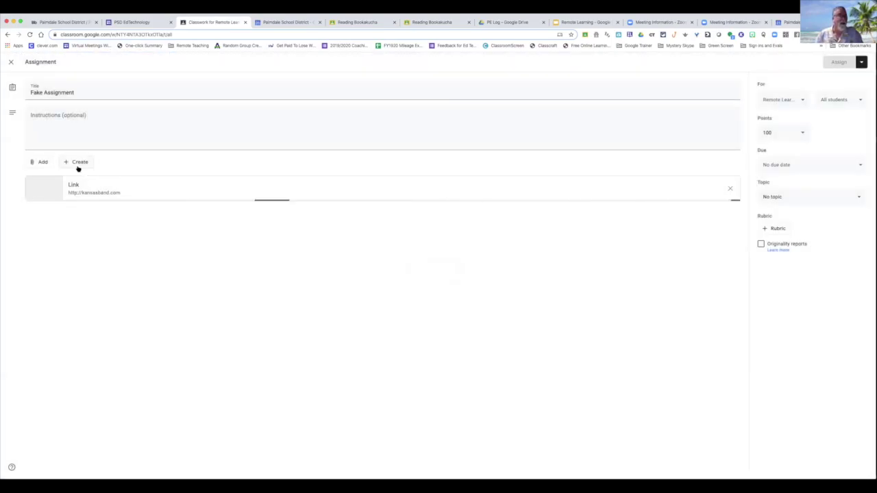
Attach a new blank Google Docs document set to "Make a copy for each student", and close the assignment as a draft
click(76, 165)
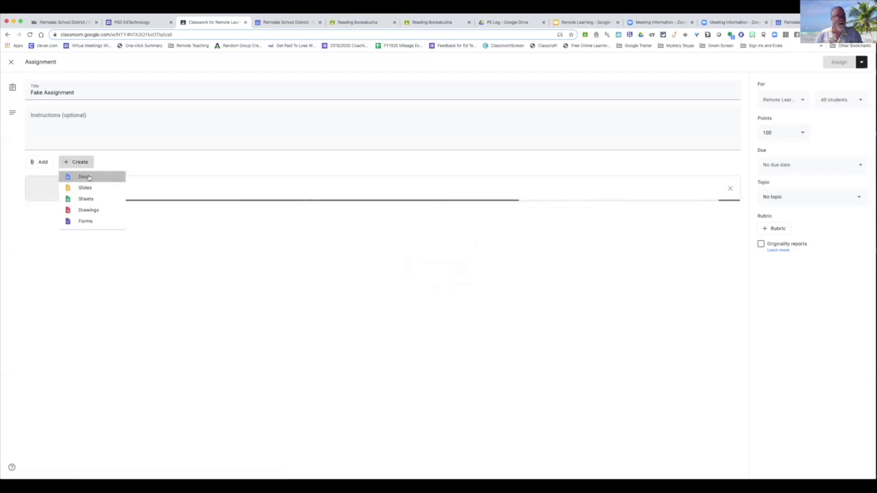
click(89, 178)
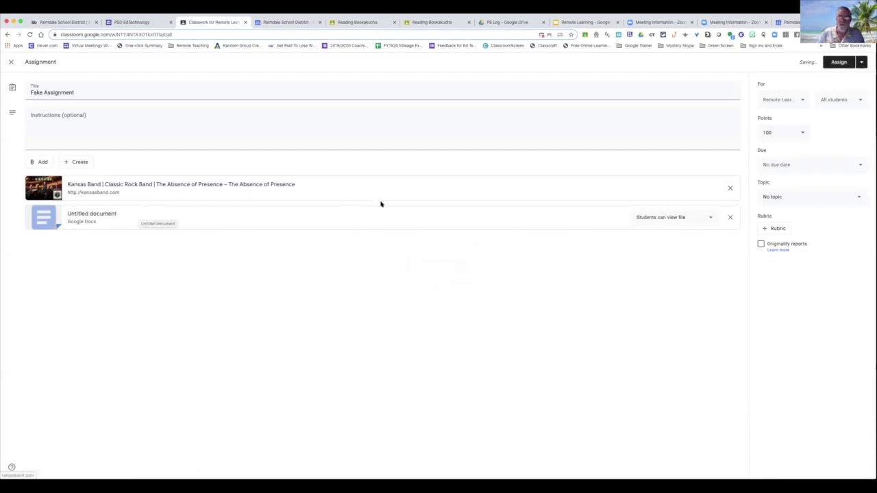
click(710, 218)
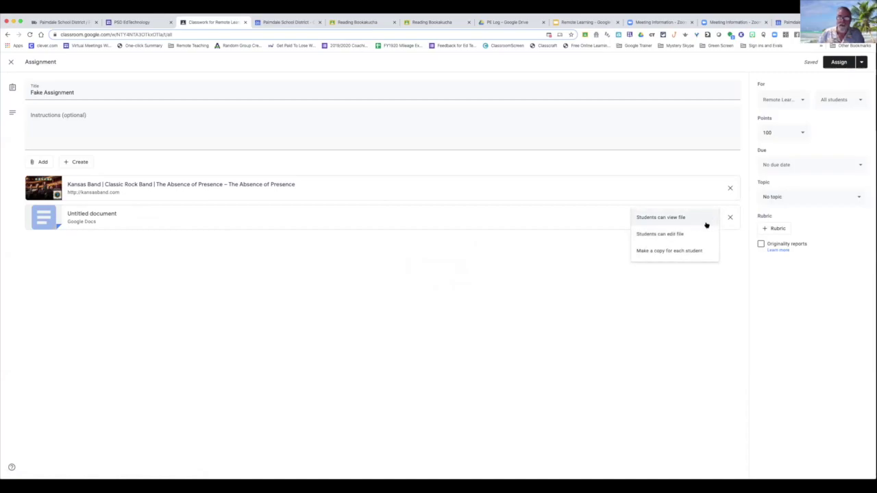
click(695, 251)
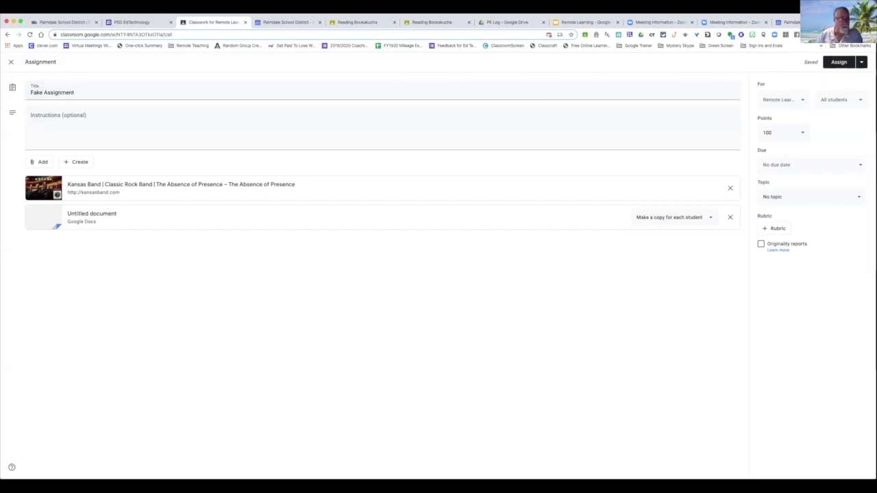
click(11, 63)
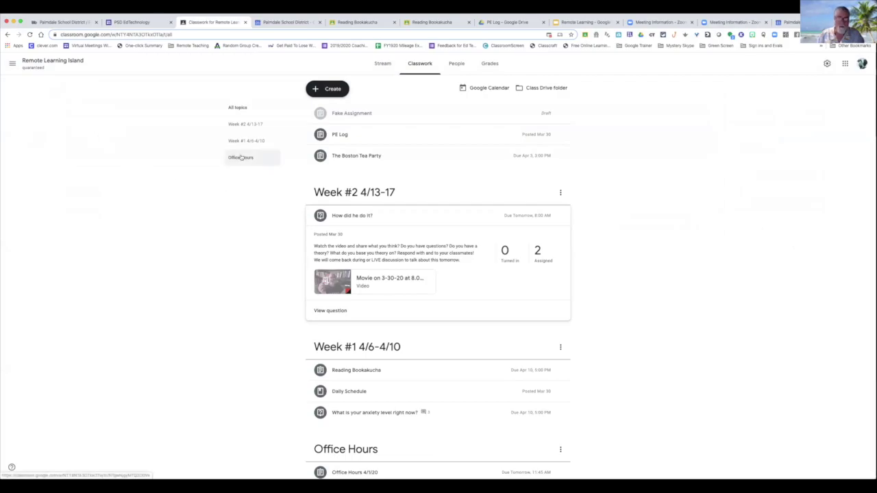
Open the class's people list and view the work overview of the first student listed
click(456, 64)
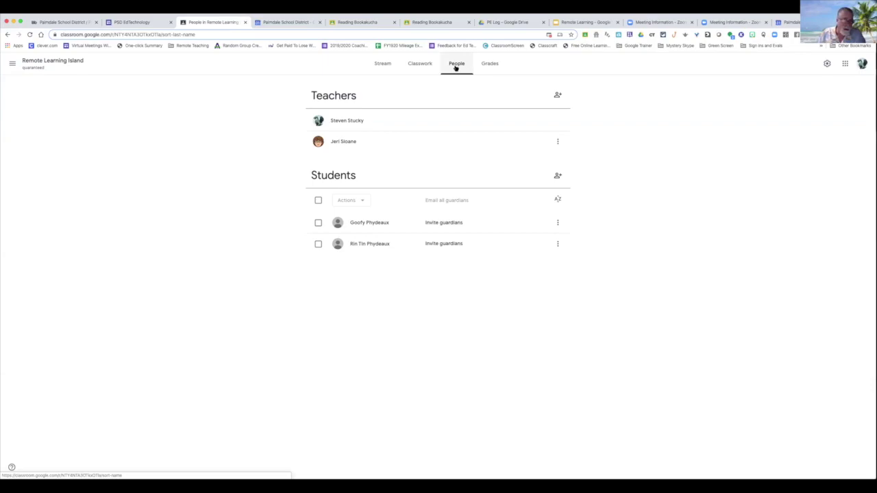
click(372, 223)
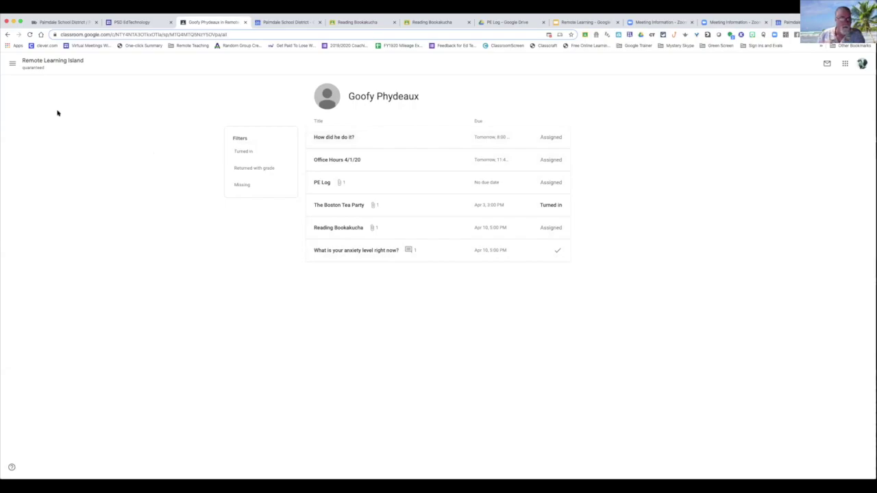
Open the teacher's To-do review list and filter it to the Remote Learning Island class
click(12, 65)
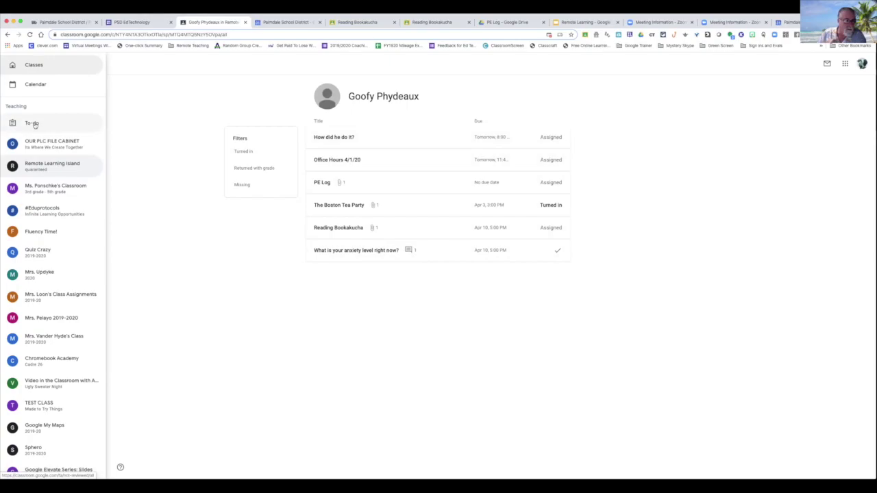
click(34, 124)
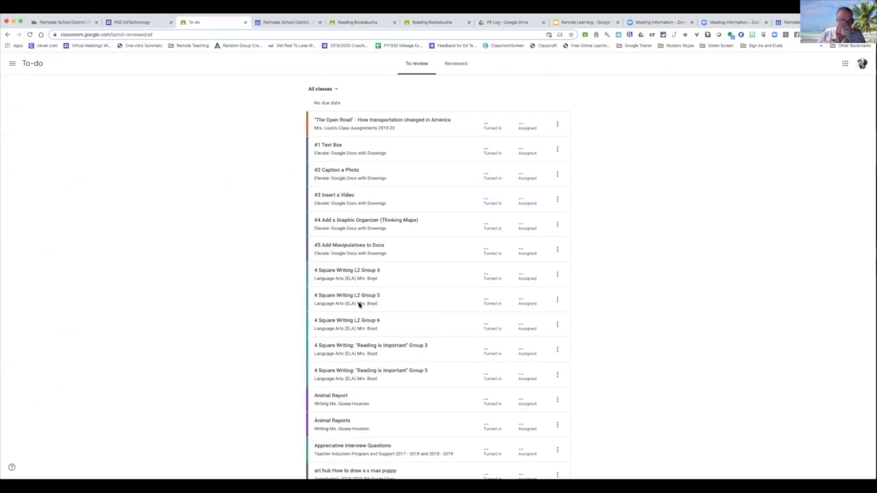
scroll(212, 278, down, 2)
scroll(212, 277, up, 2)
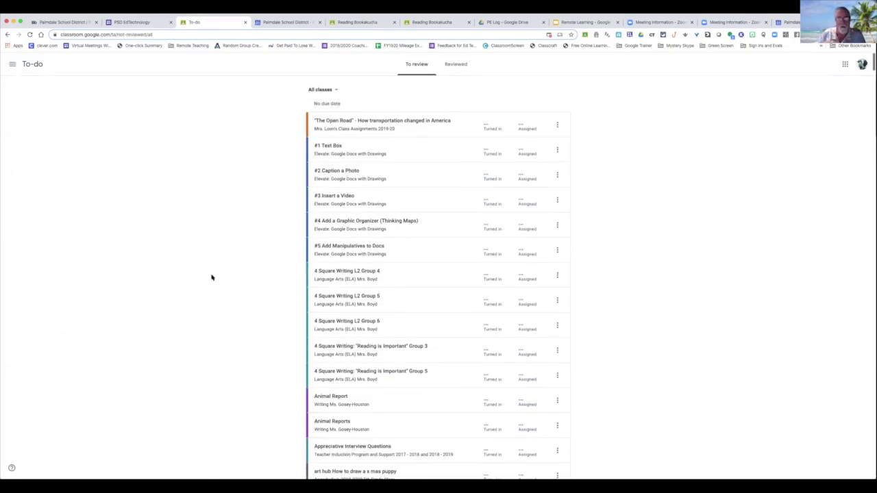
click(332, 90)
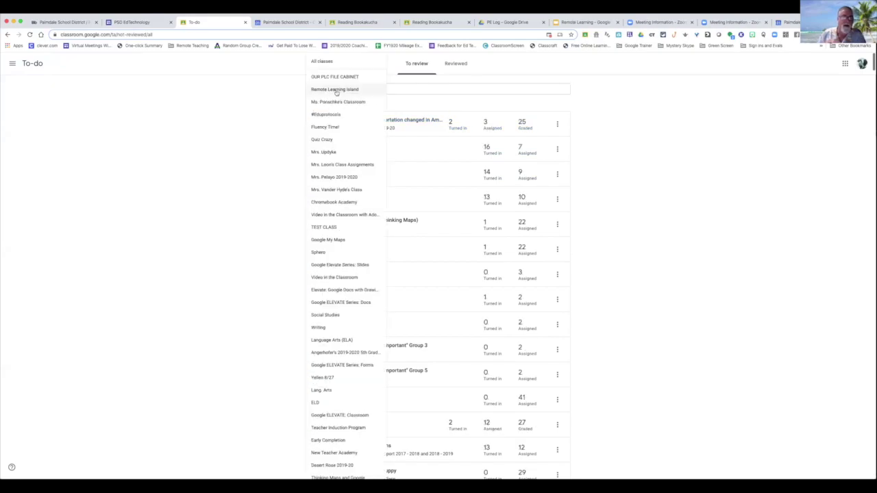
click(339, 90)
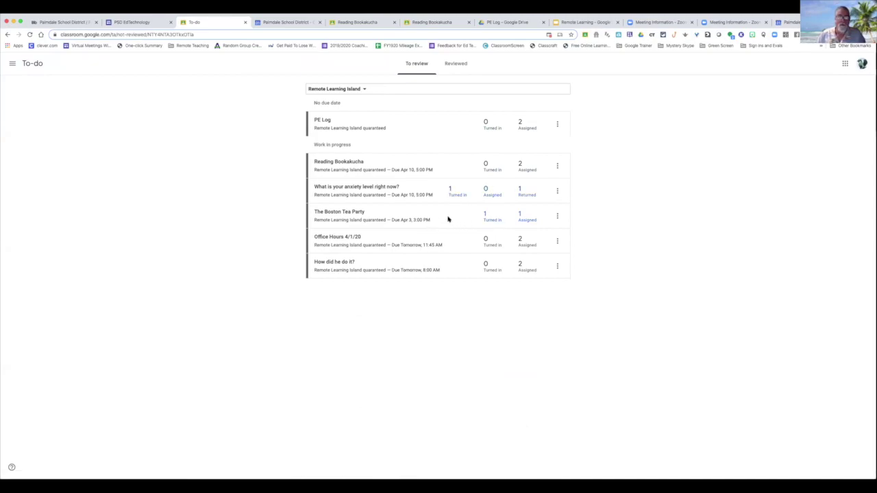
Open the document turned in for The Boston Tea Party and post the private comment "Go to the student"
click(489, 219)
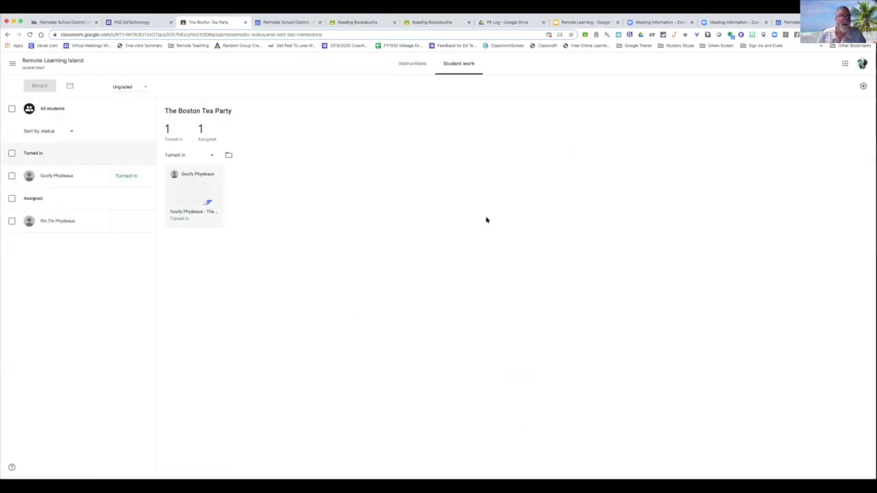
click(194, 195)
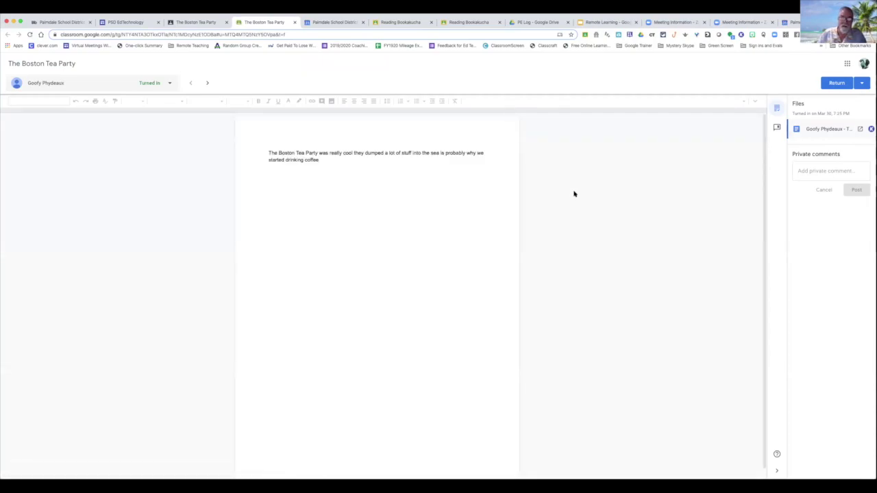
click(806, 171)
text(Go to the student)
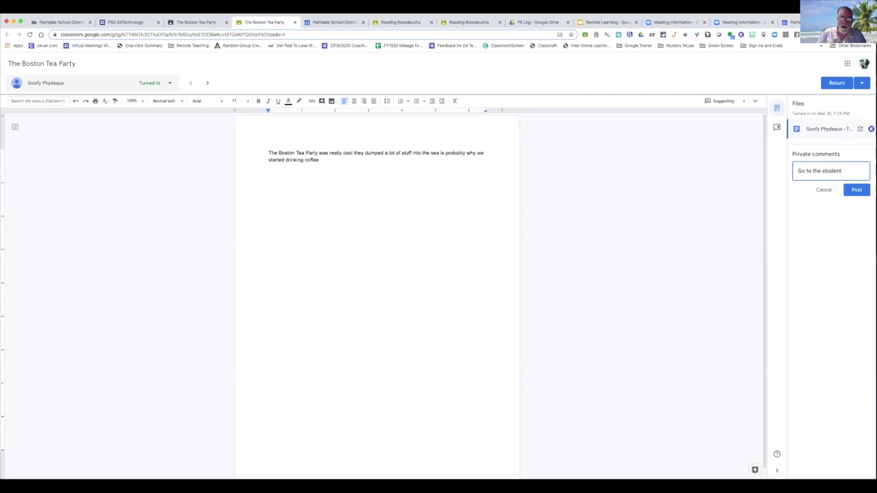
click(850, 191)
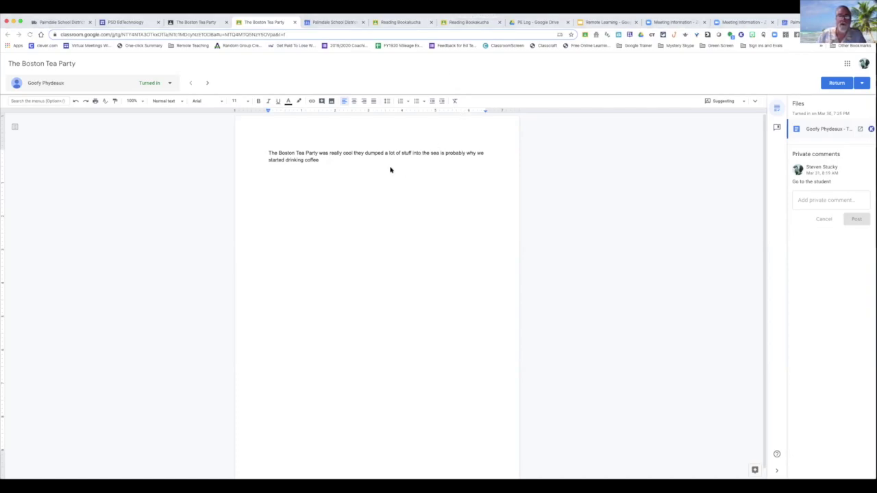
Switch to the student's browser window and open The Boston Tea Party assignment to examine the teacher's private comment, restoring actual page size
key(super+grave)
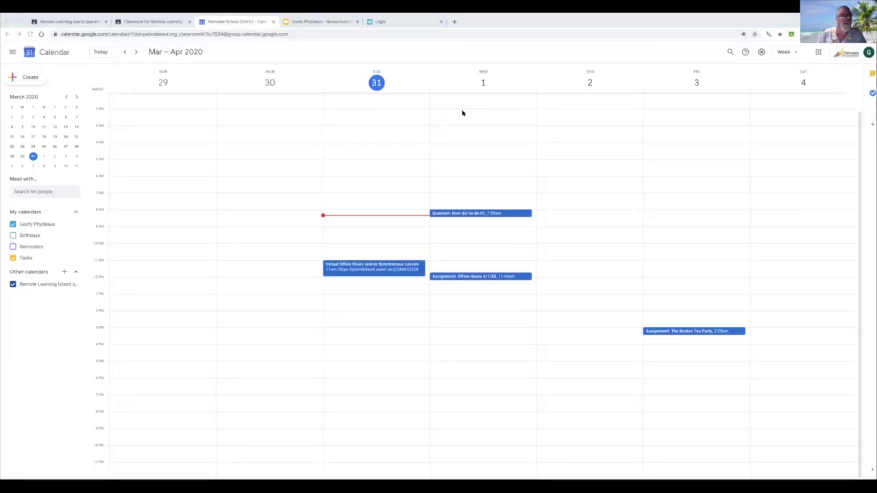
click(630, 15)
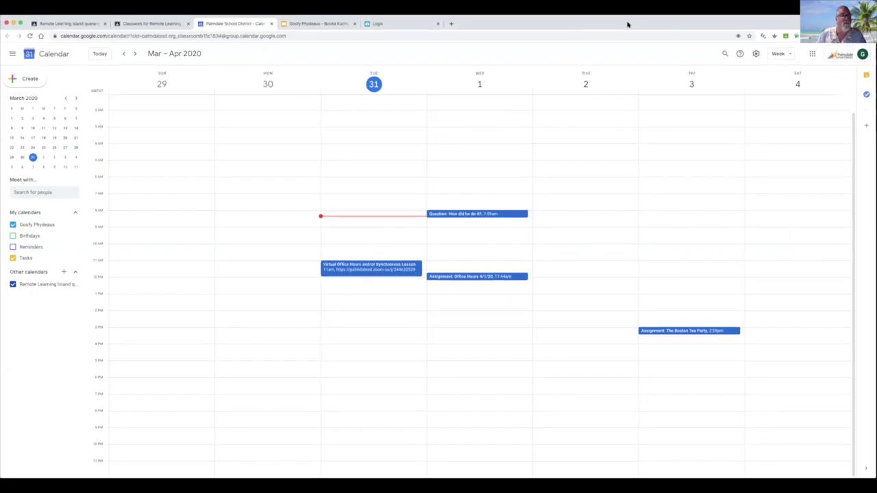
click(163, 24)
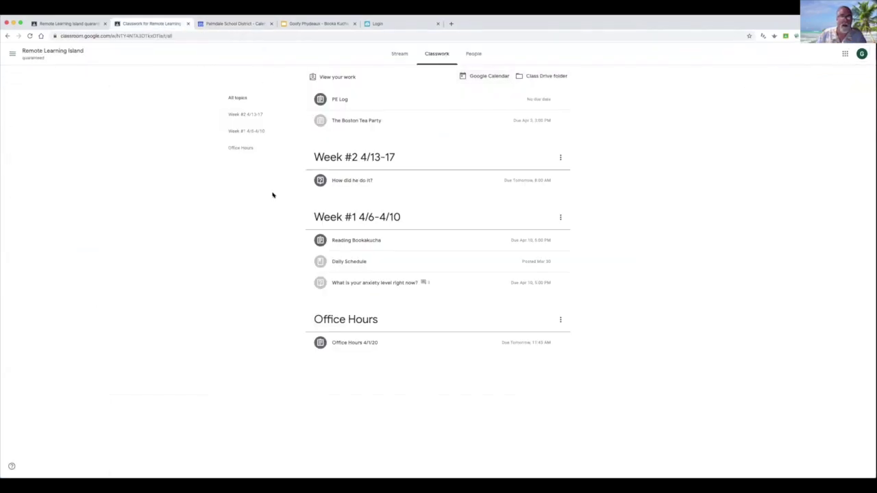
click(387, 126)
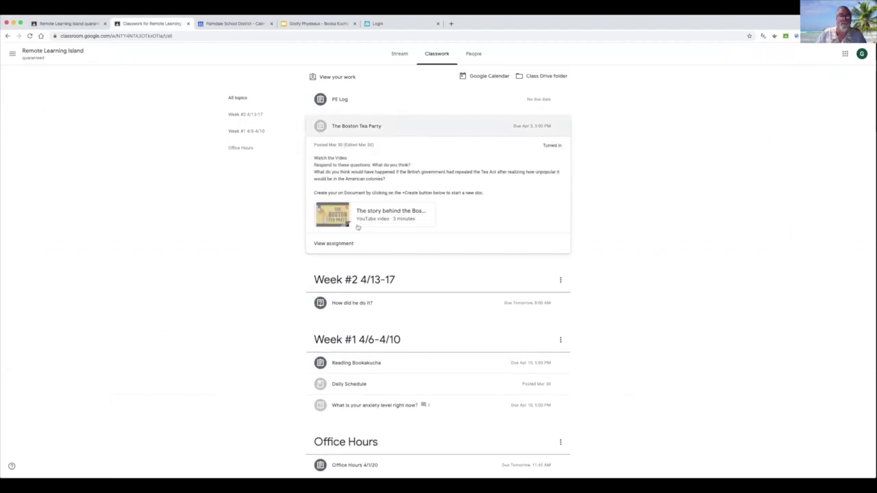
click(348, 243)
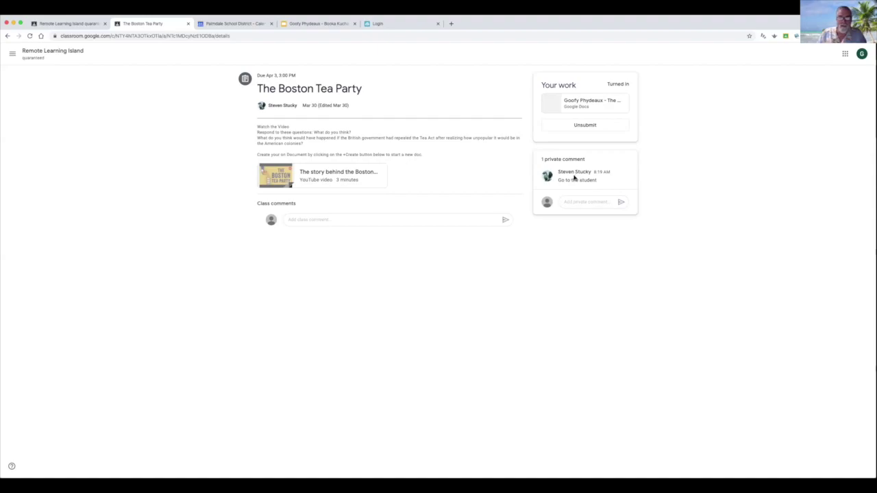
scroll(295, 96, up, 5)
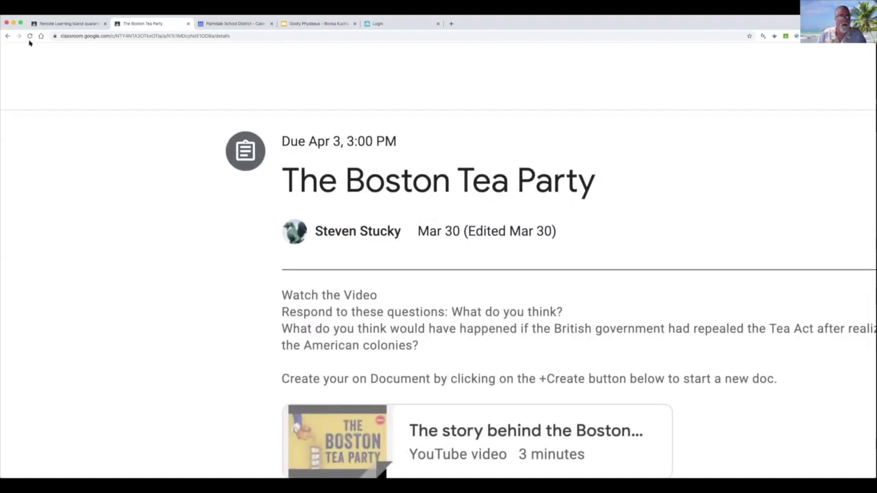
click(75, 11)
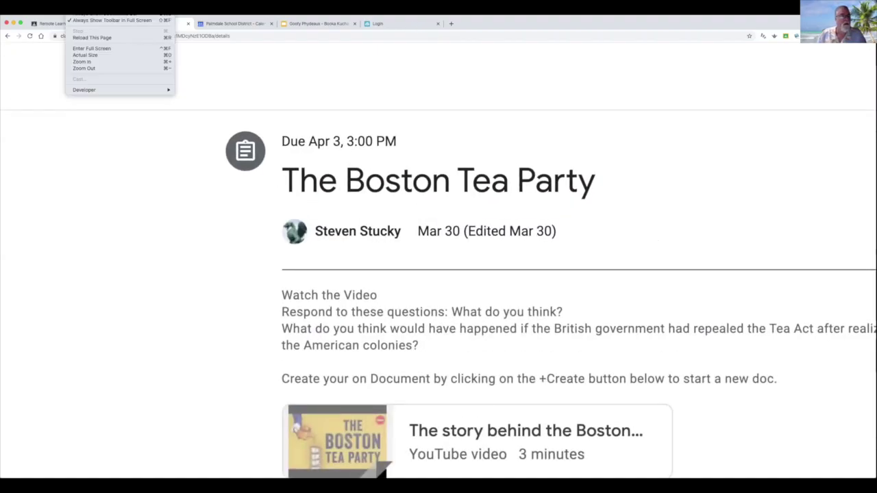
click(85, 55)
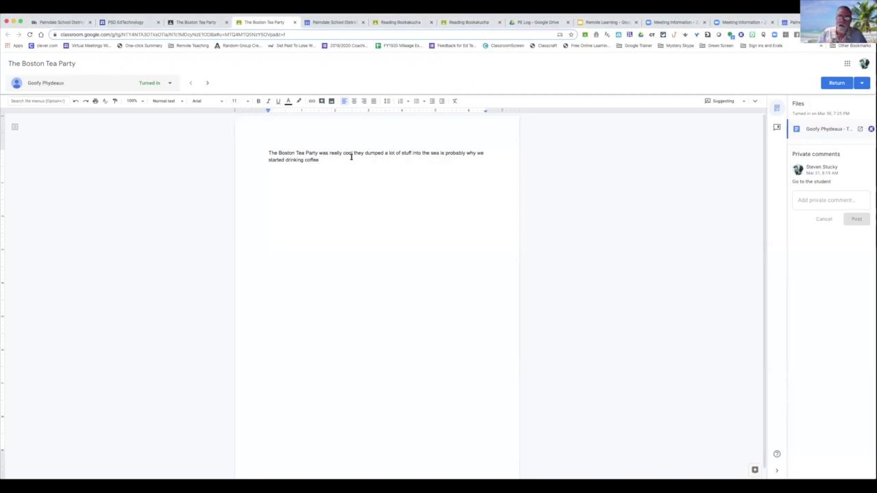
In the teacher's view of the student document, comment "aosjdflkasdjfas ;ld" on the words "started drinking coffee" and reset the page to actual size
drag(323, 160, 267, 160)
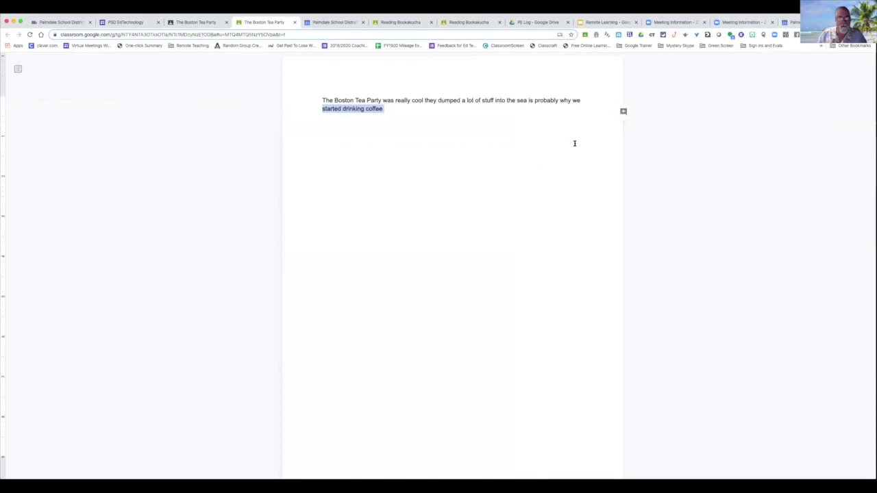
click(623, 111)
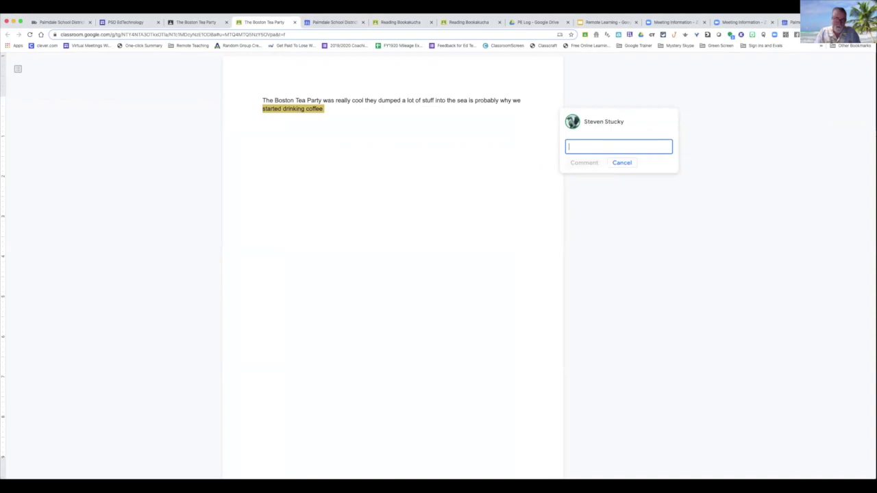
text(Good thinking!)
click(584, 163)
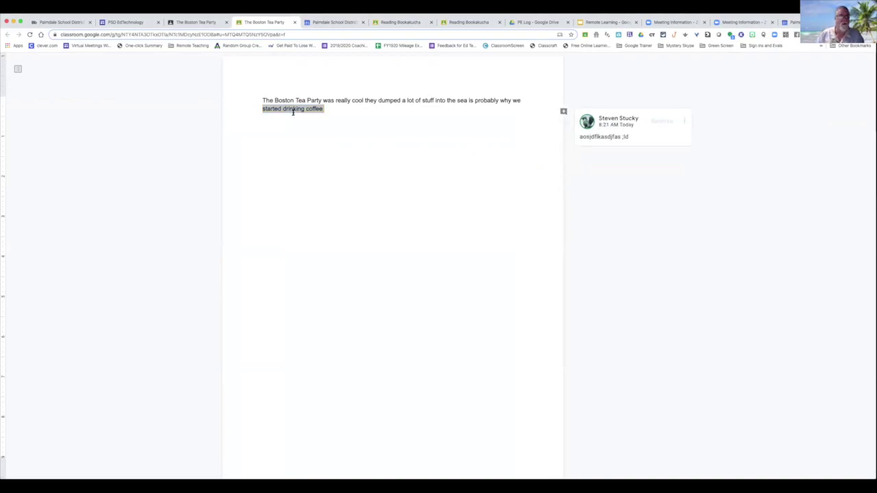
click(69, 6)
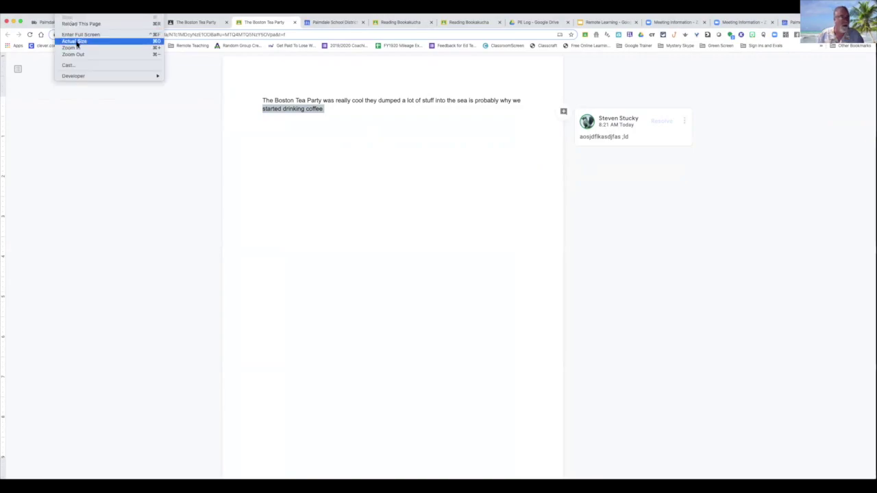
click(76, 42)
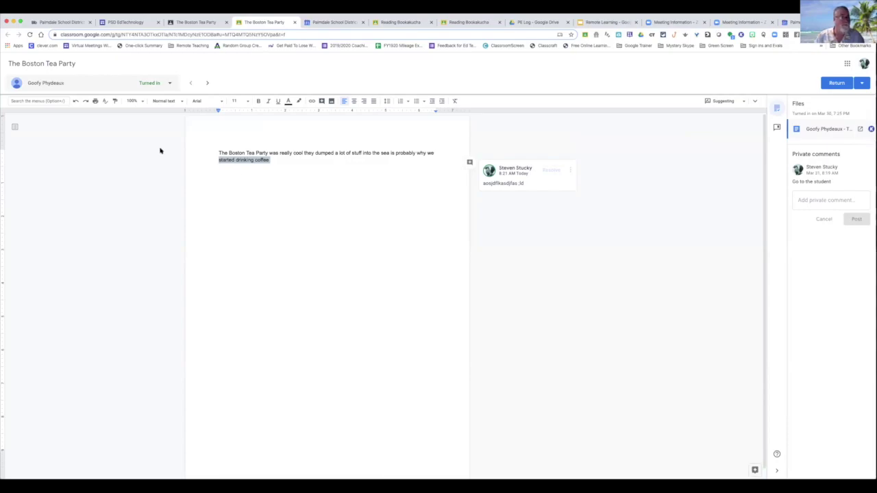
Delete the student post "Whaat's Up? You doing any of the work?" from the class stream and expand the comments on the fractions post
click(217, 24)
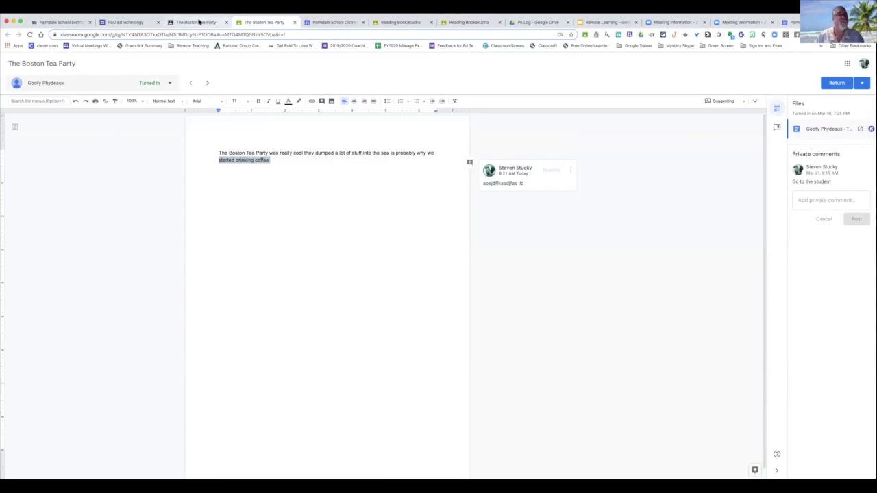
click(73, 61)
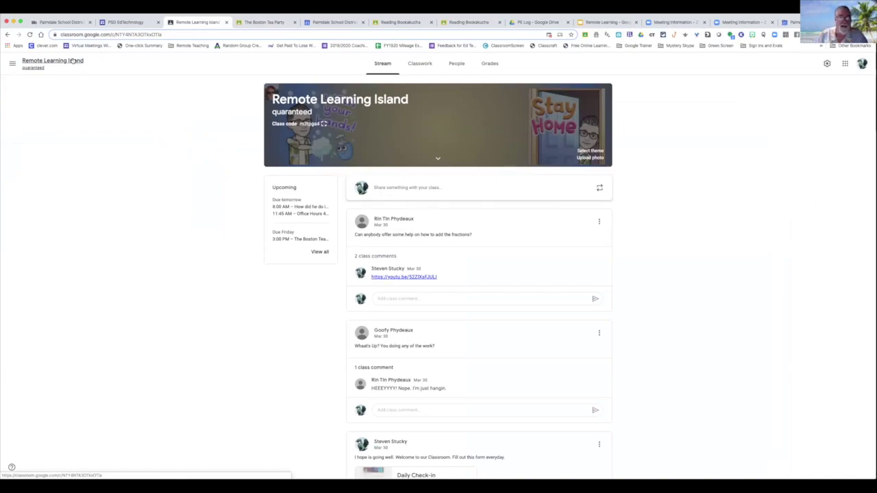
scroll(673, 176, down, 2)
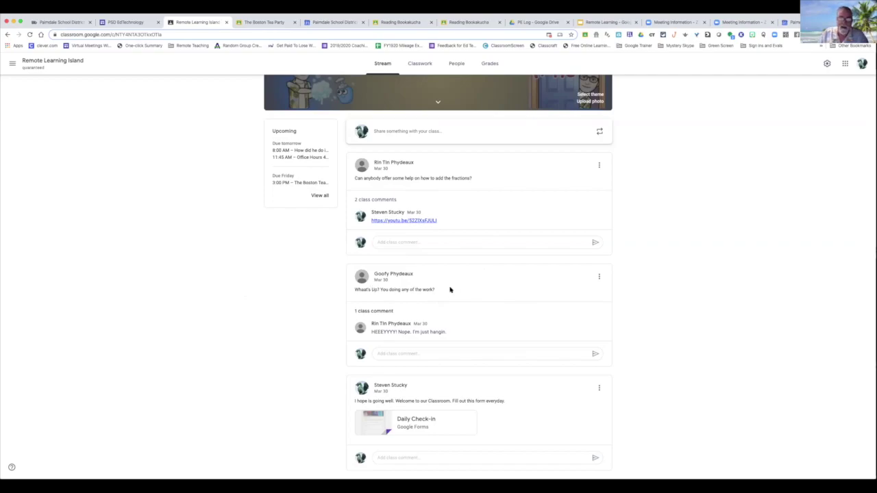
click(598, 277)
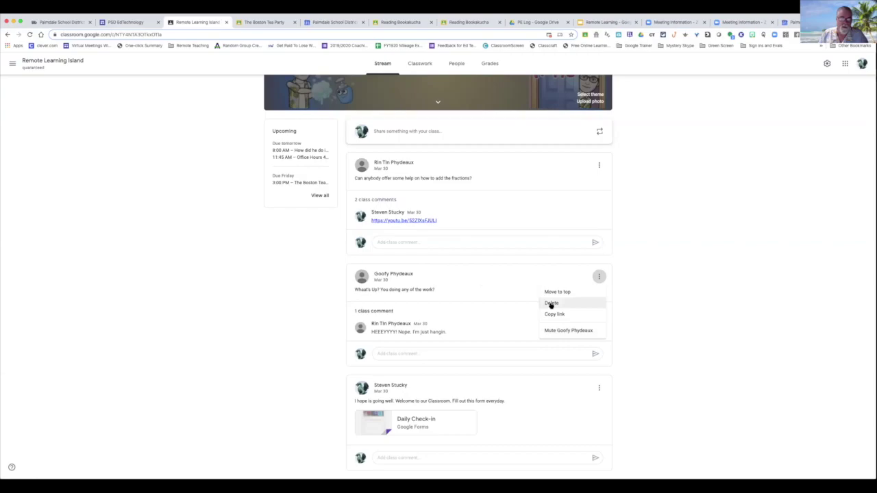
click(551, 303)
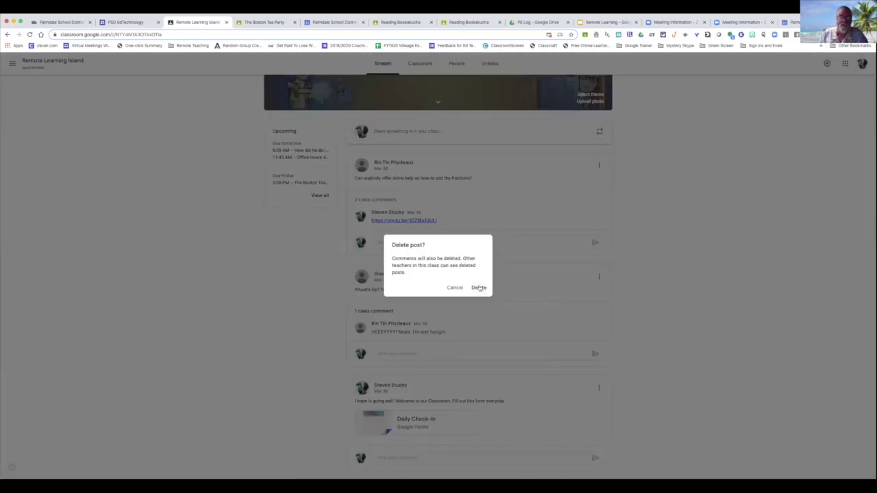
click(480, 288)
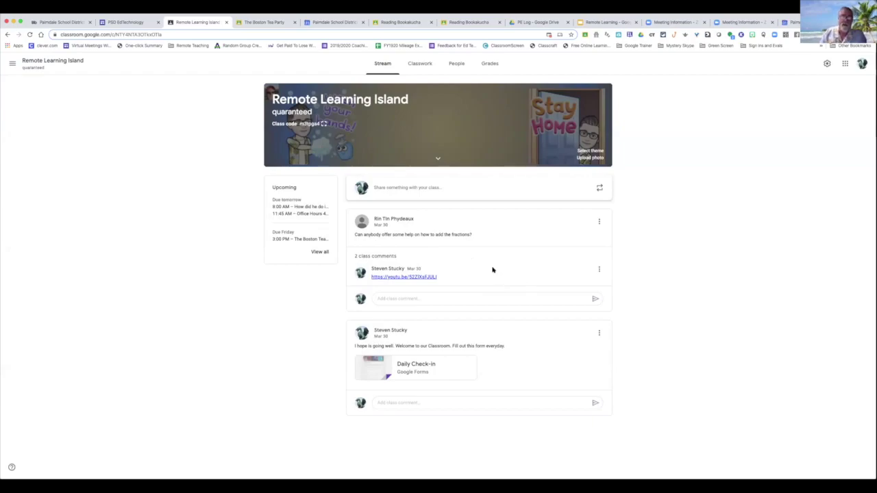
click(374, 256)
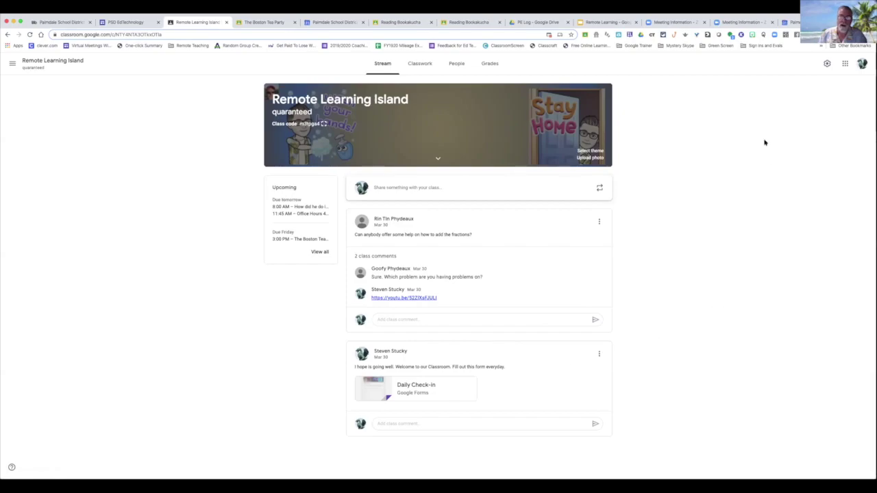
Turn on "Show deleted items" in the class settings and save them
click(827, 63)
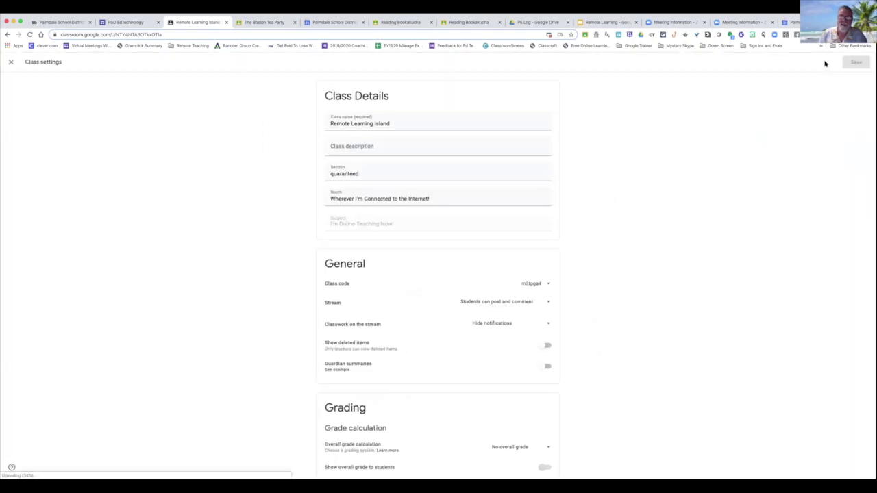
scroll(599, 288, down, 2)
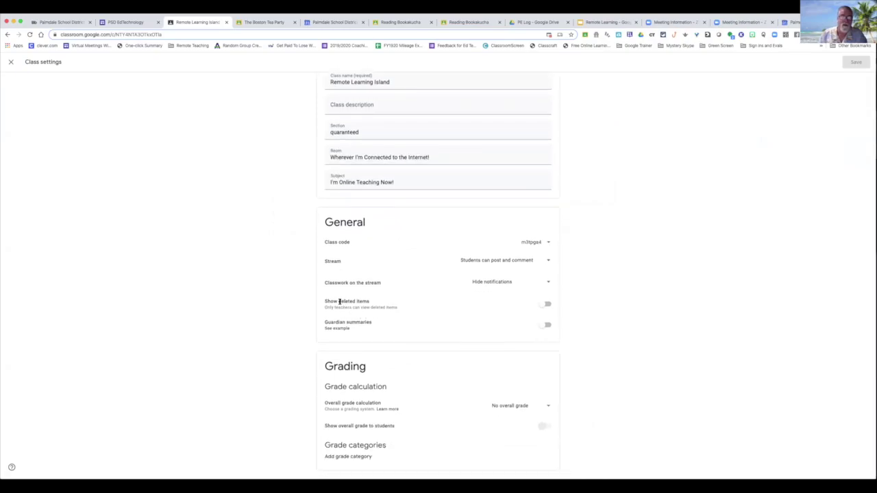
click(546, 306)
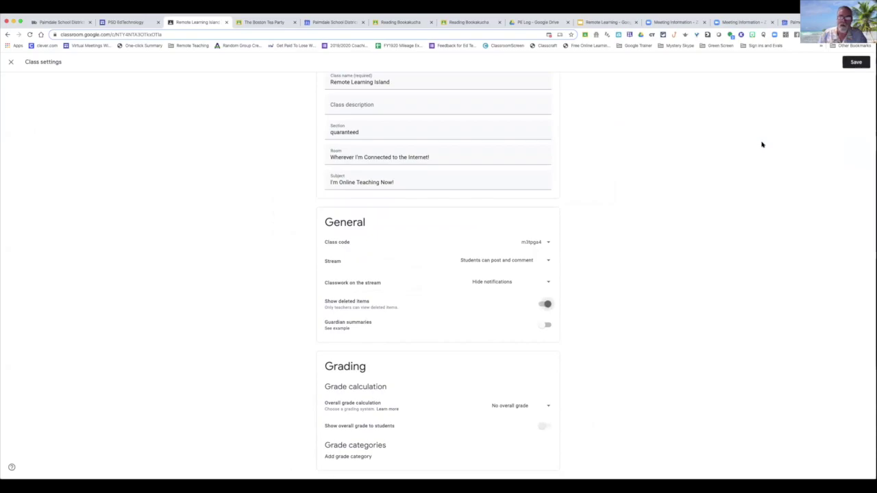
click(856, 63)
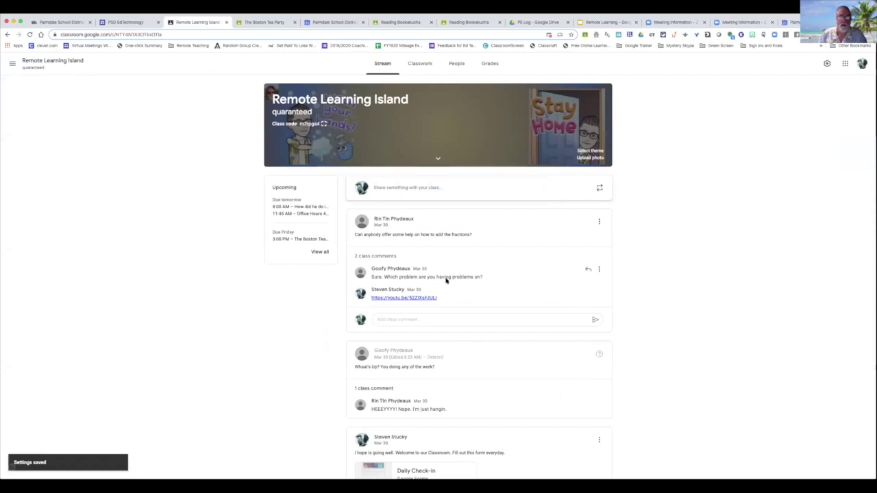
Review the deleted student post in the stream, and turn off "Show deleted items" in the class settings and save
scroll(463, 254, down, 2)
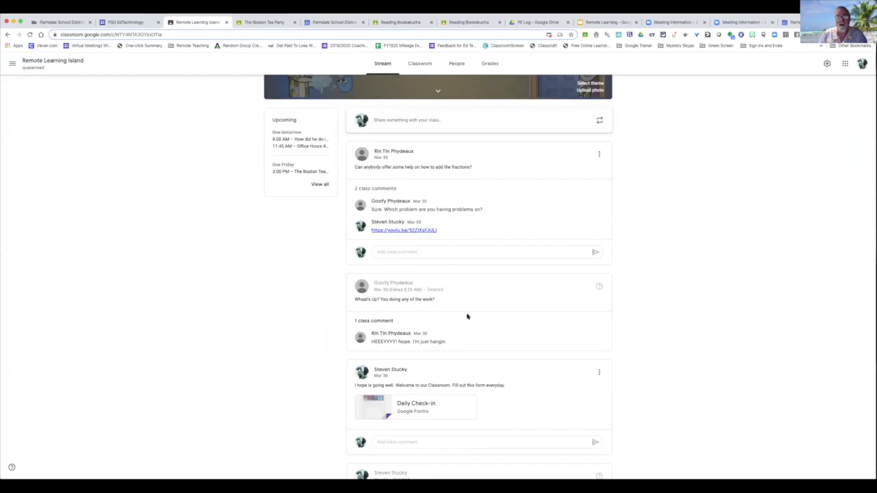
scroll(466, 318, up, 2)
scroll(466, 318, down, 1)
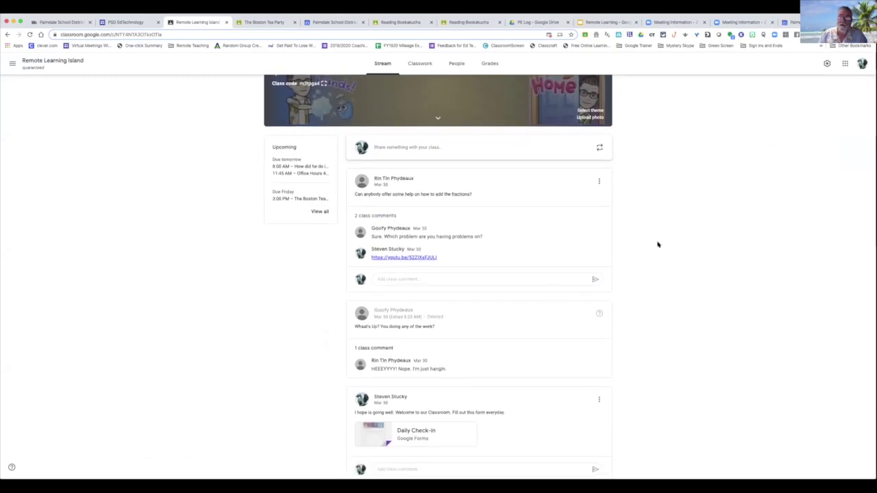
click(827, 64)
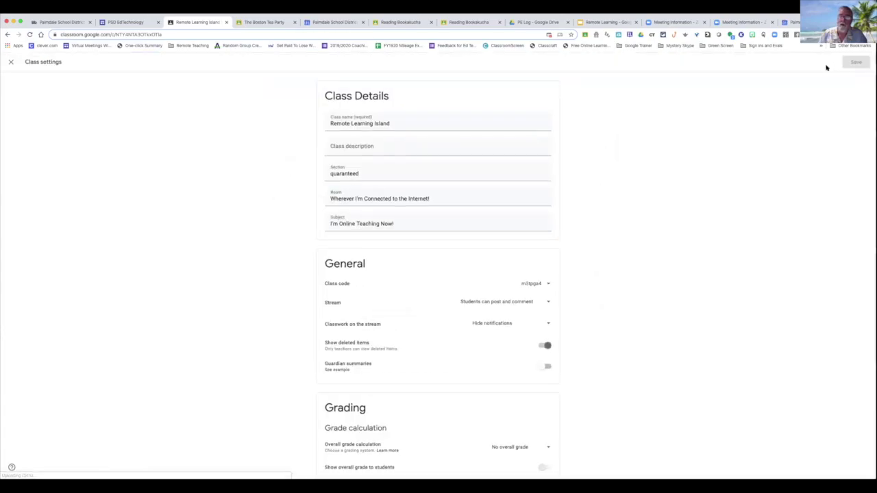
click(541, 343)
click(850, 63)
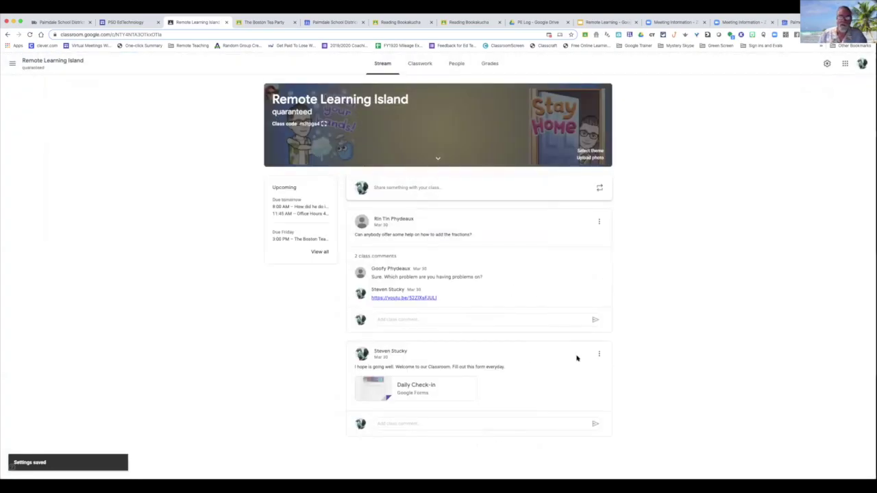
Examine the mute options for students, both on the fractions post in the stream and among the student actions on the People page
click(599, 221)
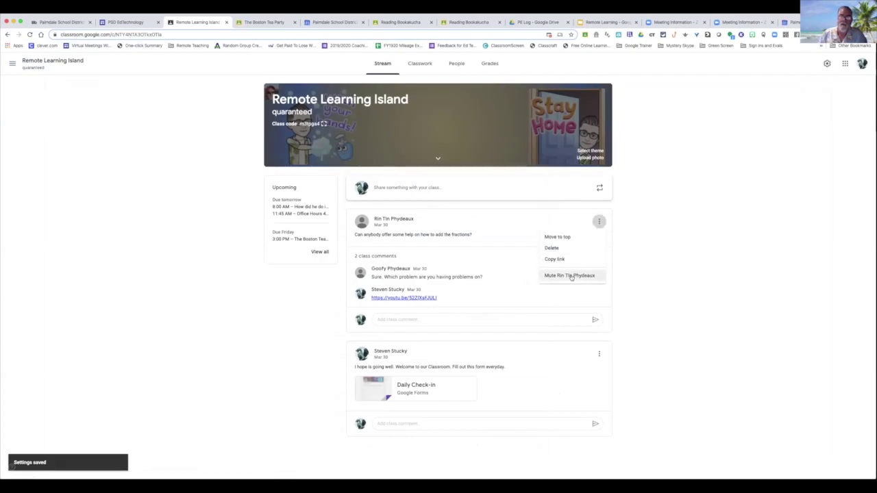
click(639, 256)
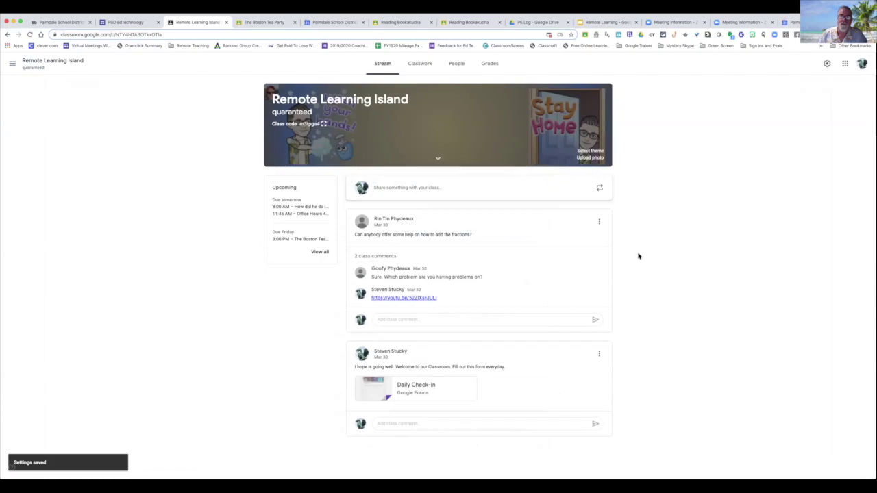
click(457, 65)
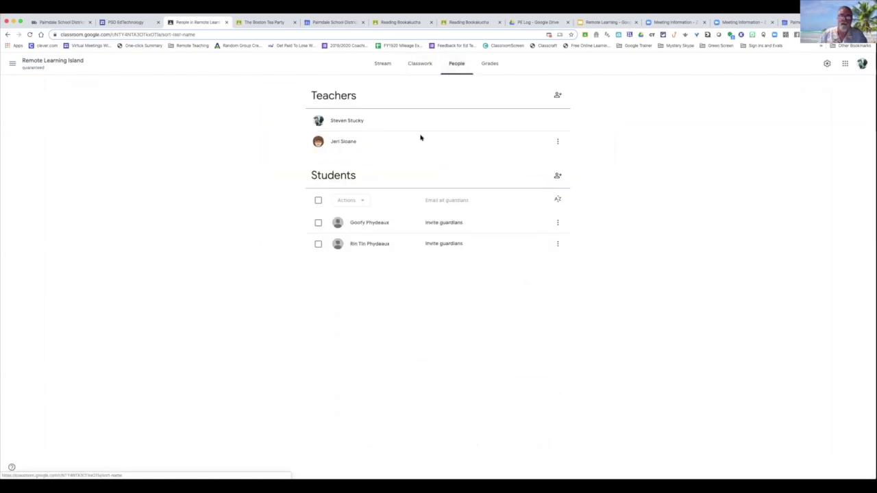
click(318, 223)
click(362, 200)
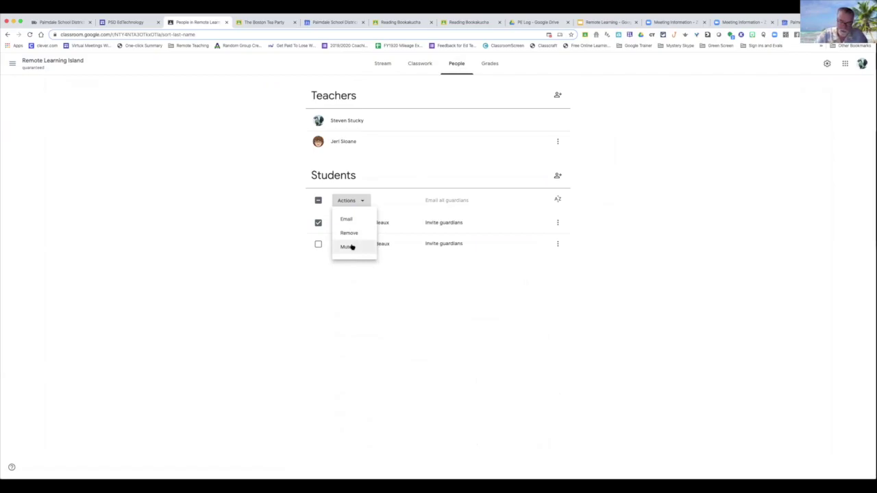
click(268, 251)
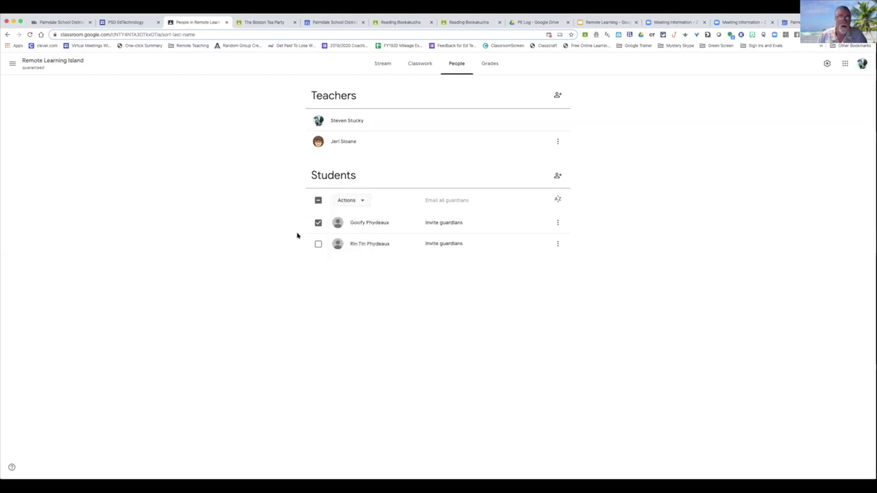
click(318, 223)
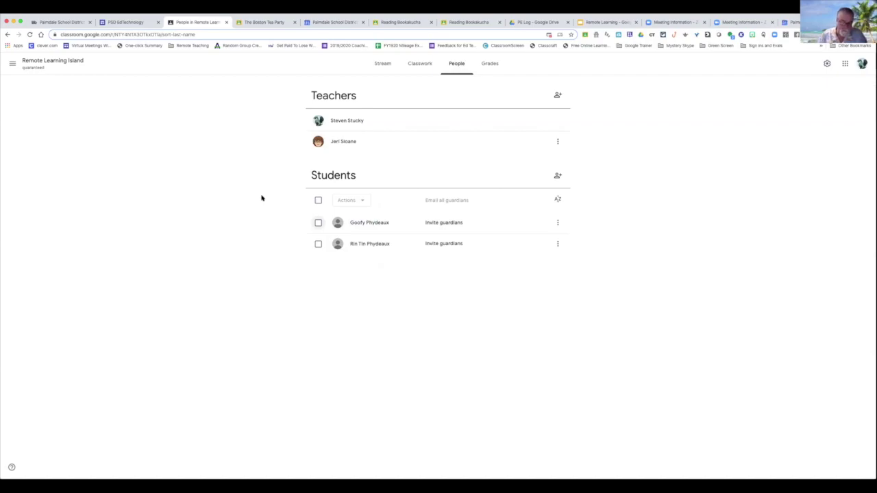
Open the instructions of the Reading Bookakucha assignment from the classwork list and preview its attached Booka Kucha slides
click(42, 65)
click(419, 65)
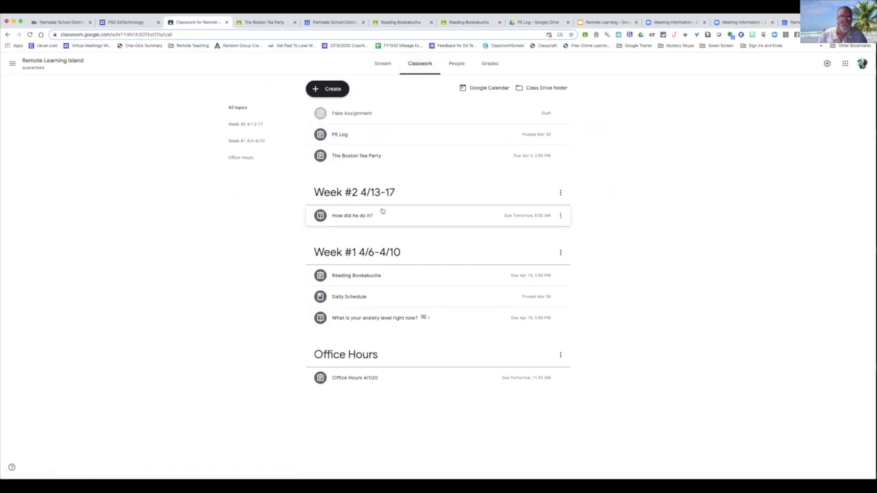
click(371, 275)
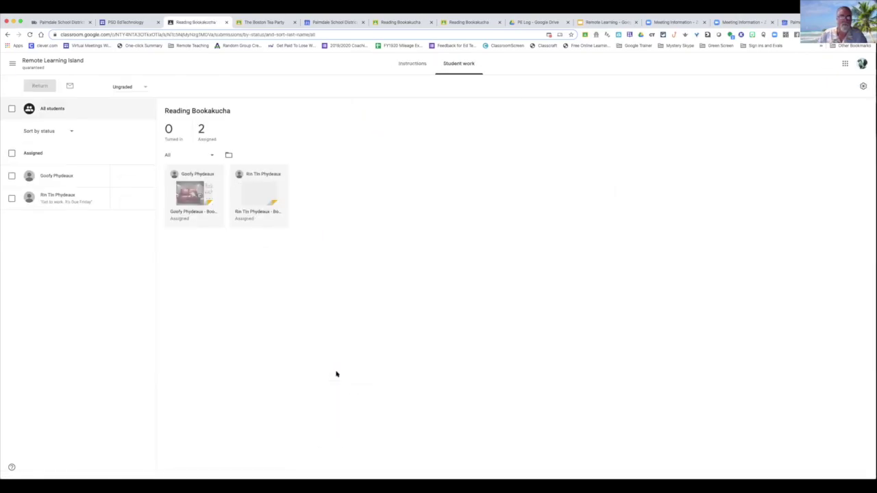
click(412, 64)
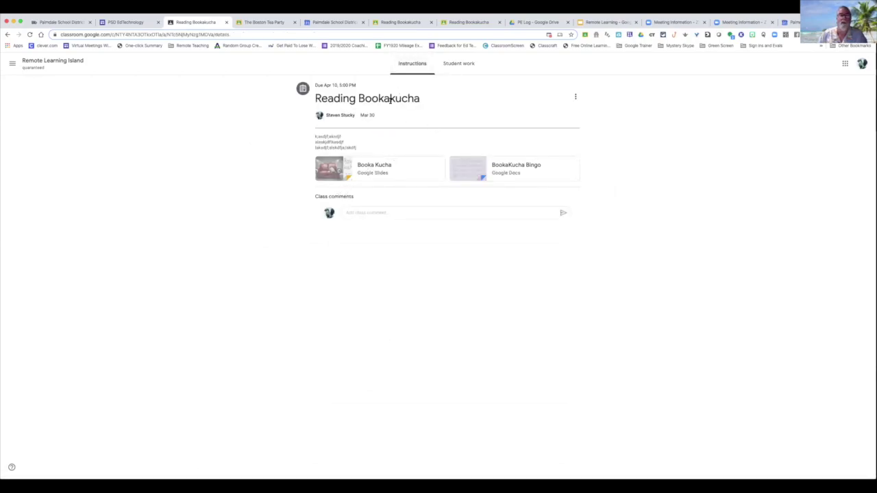
click(388, 166)
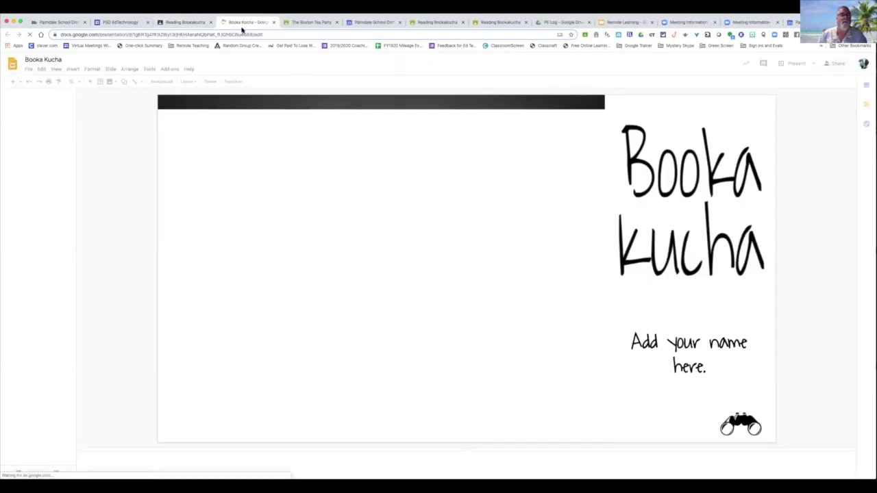
click(273, 22)
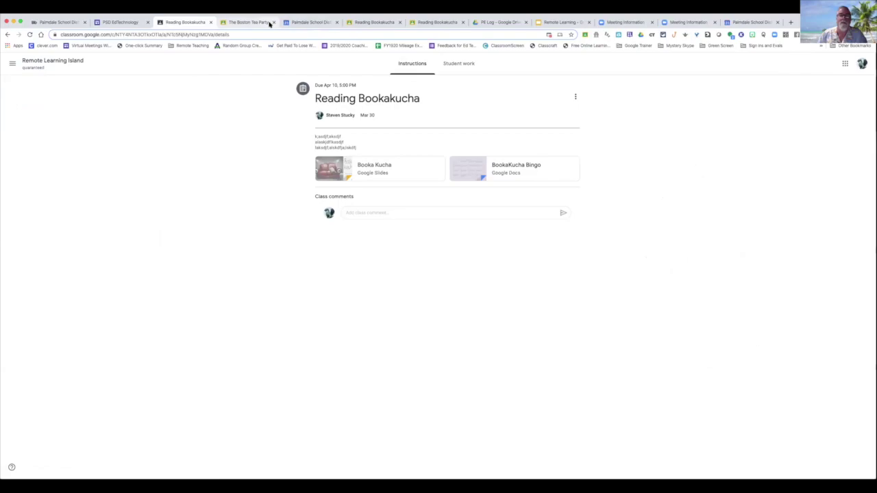
Open the Reading Bookakucha assignment for editing and create a new rubric for it
click(576, 98)
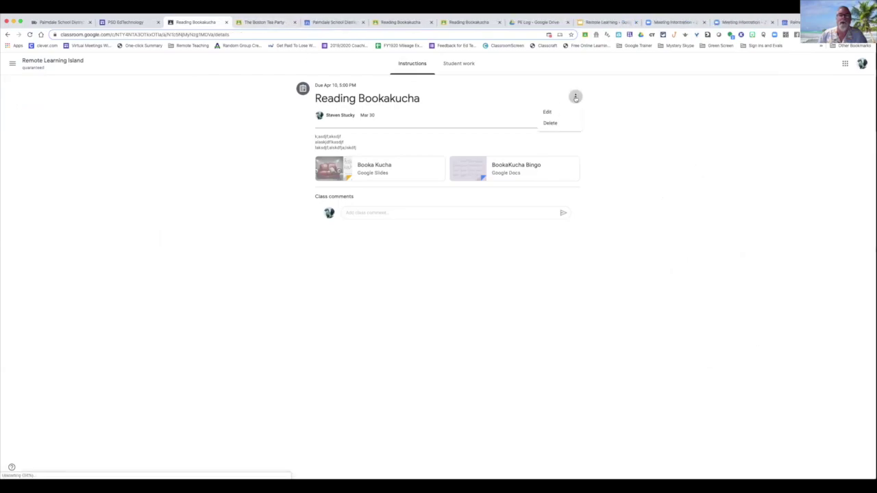
click(560, 112)
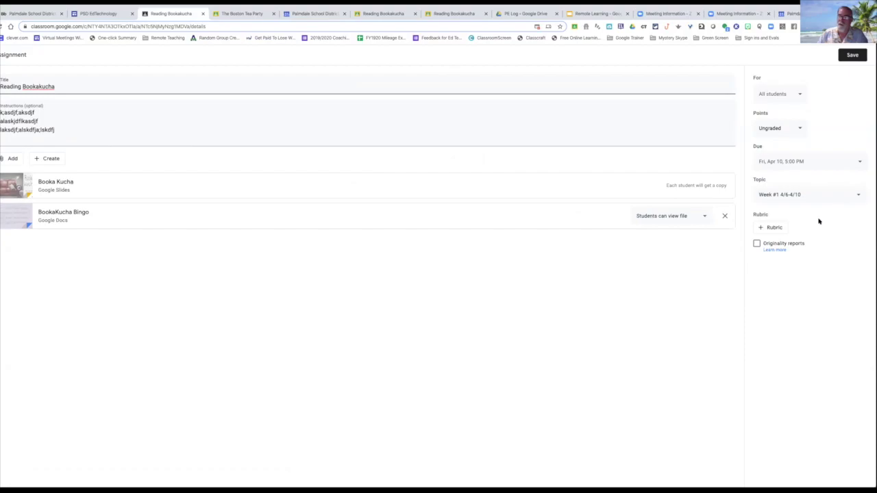
click(775, 228)
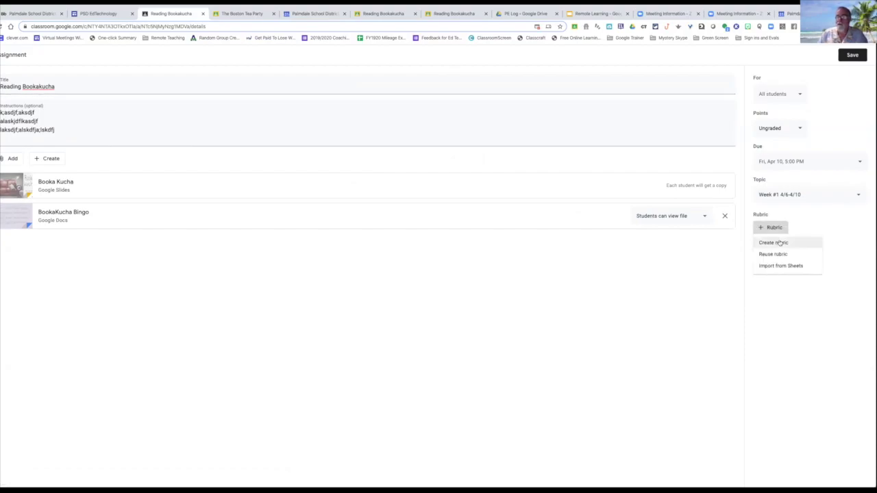
click(780, 243)
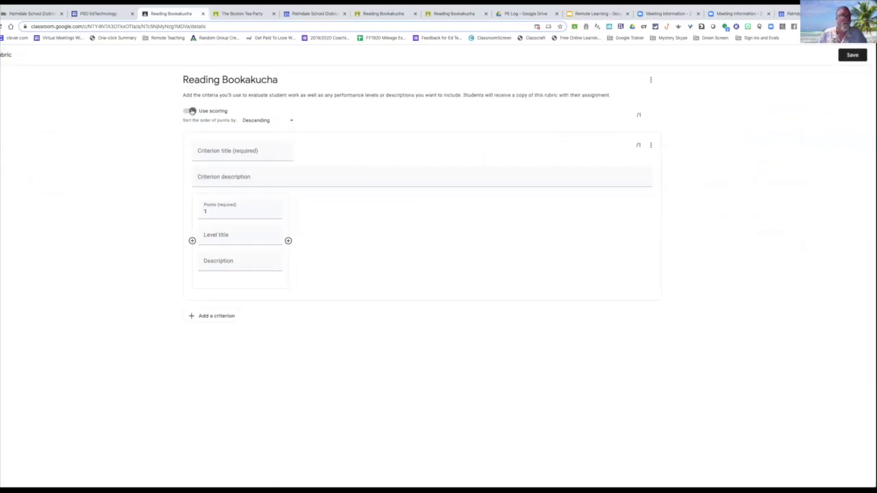
Give the first rubric criterion the title "Ideas" and the description "Beginning Level"
click(243, 151)
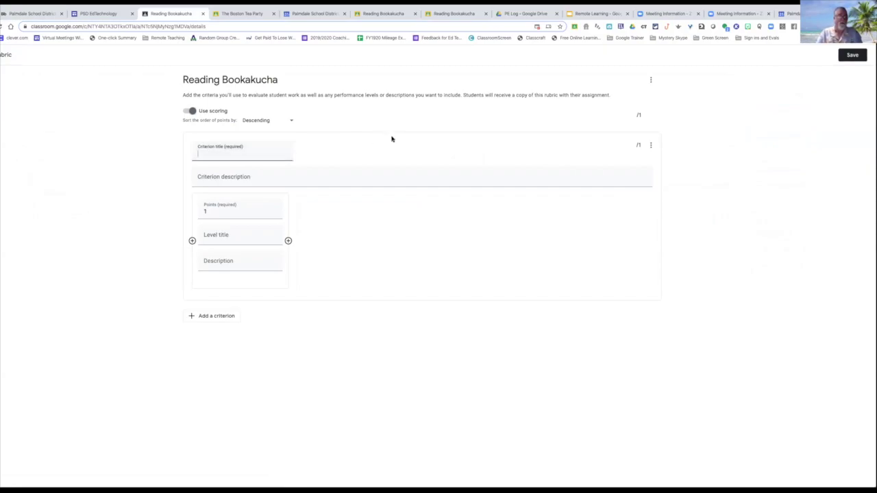
text(Ideas)
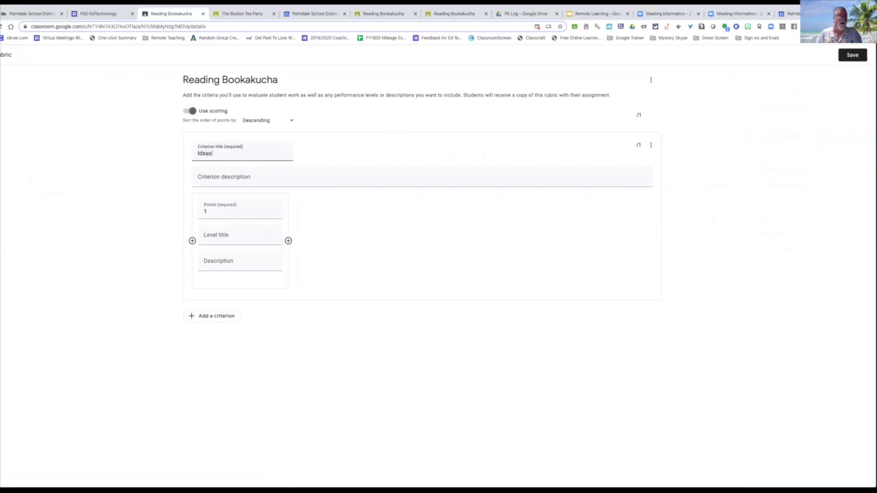
click(322, 178)
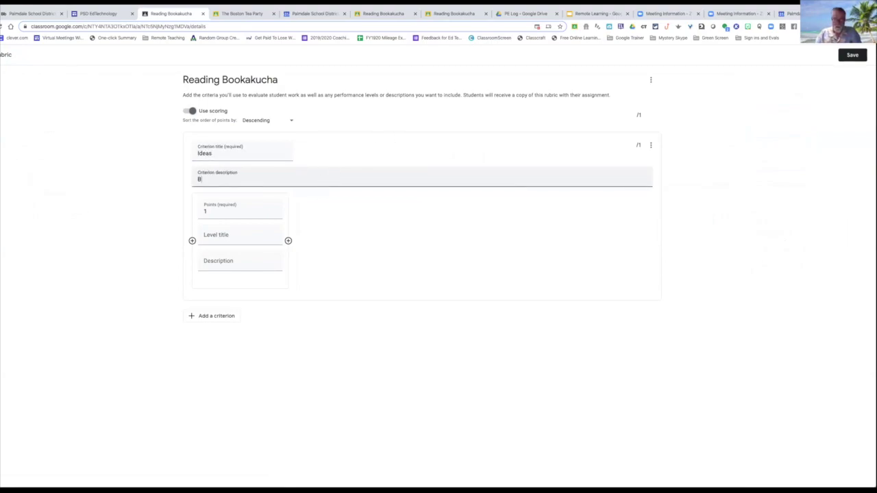
text(Beginni)
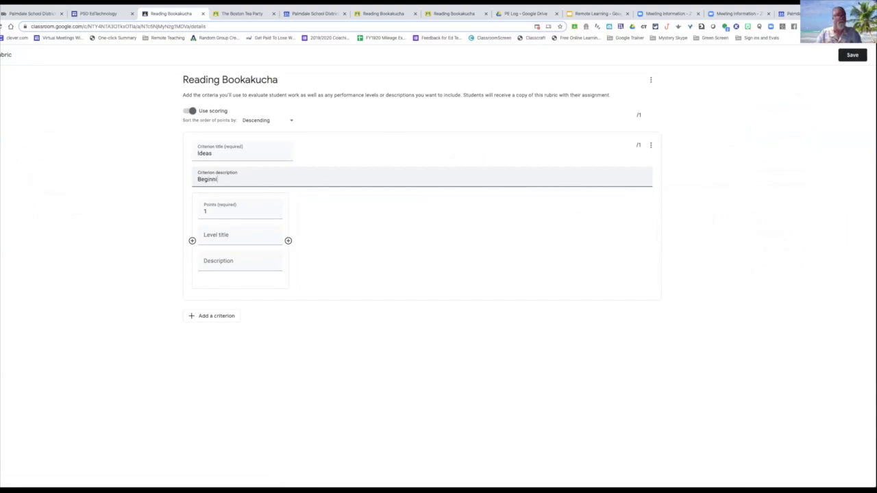
text(ng Level)
Title the 1-point level "Beginning" and describe it as "Ideas are vague or unclear"
click(225, 235)
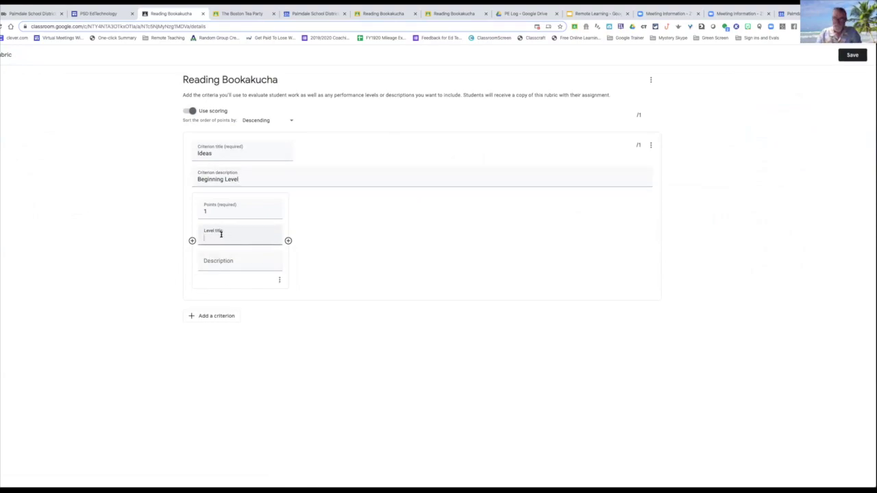
text(Beginning)
click(240, 263)
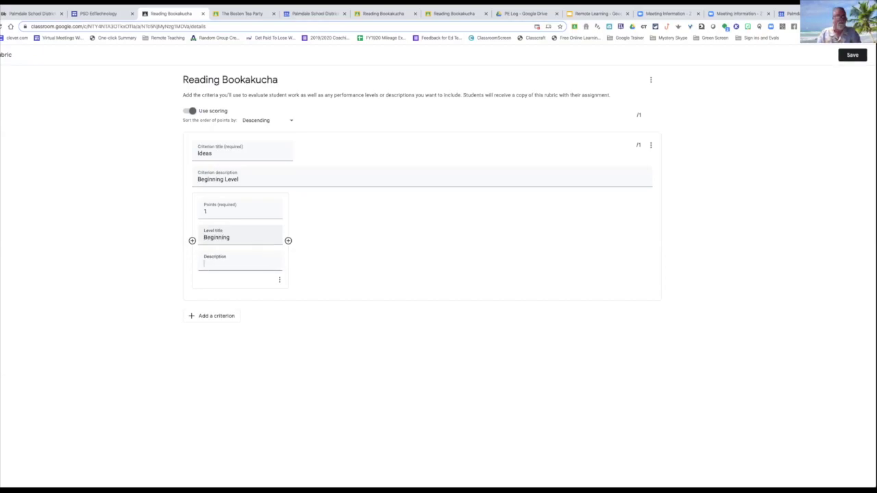
text(Ideas are vag)
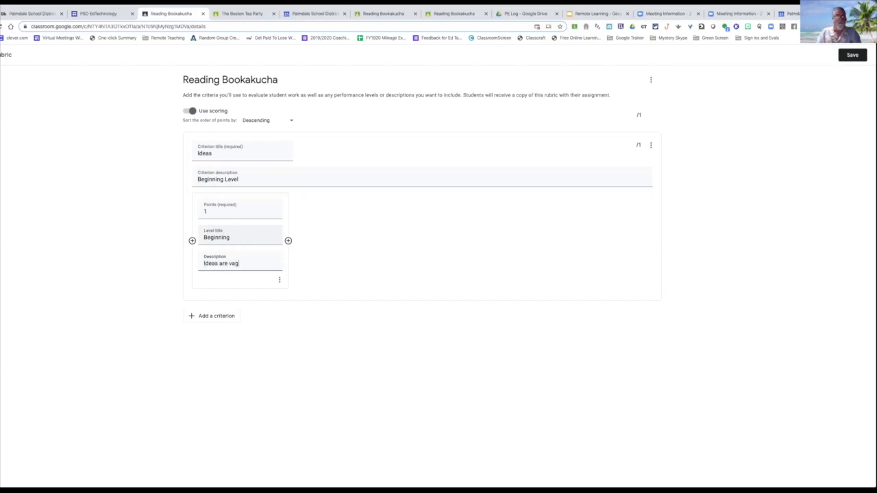
text(ue or )
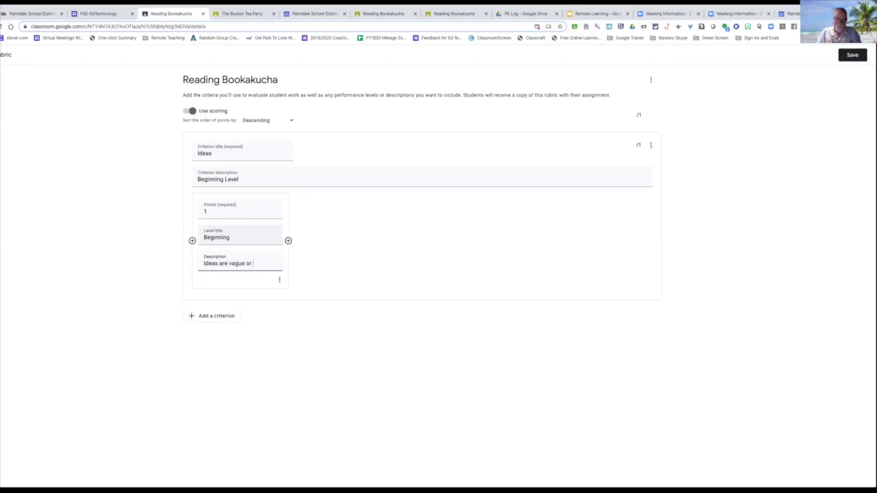
text(unclear)
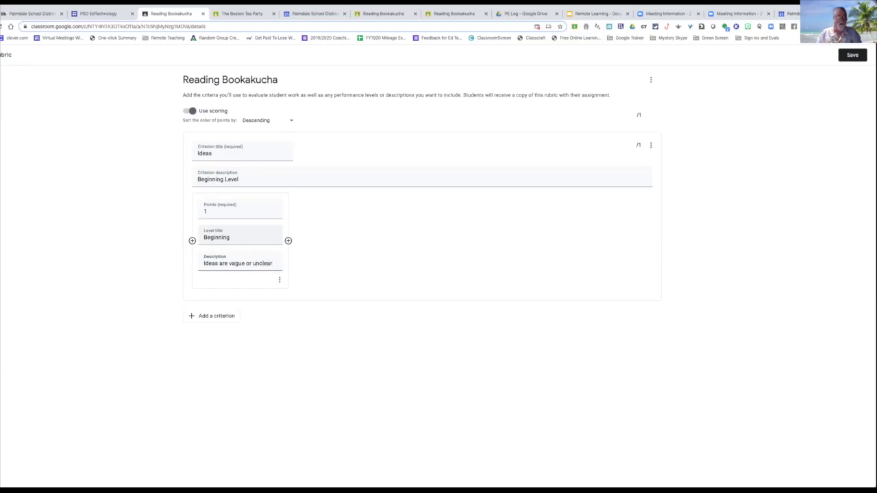
Add a second level to the criterion, worth 2 points
click(288, 240)
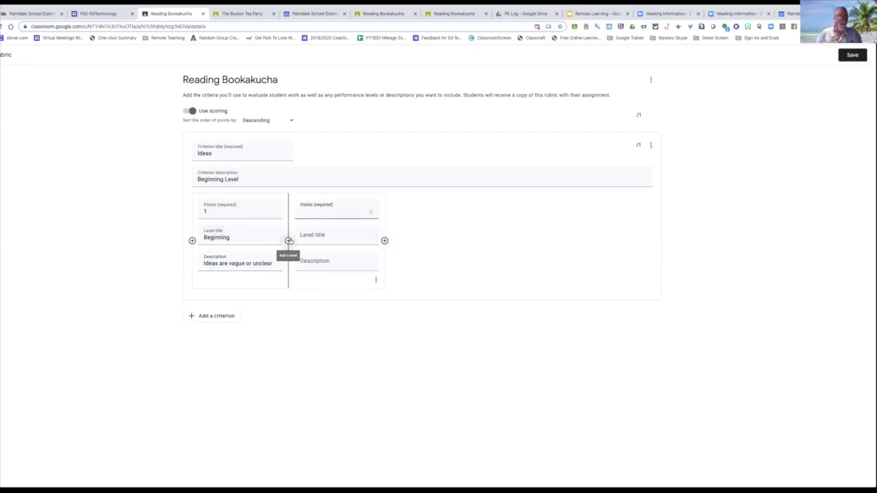
click(331, 215)
text(2)
Change the criterion's title to "Project on Slides" and its description to "Presentation Rubric"
double_click(218, 155)
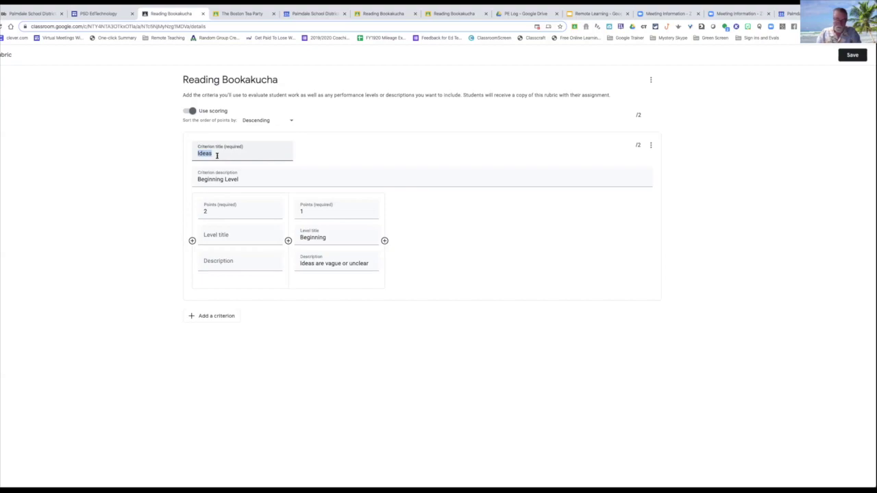
key(BackSpace)
text(Project on)
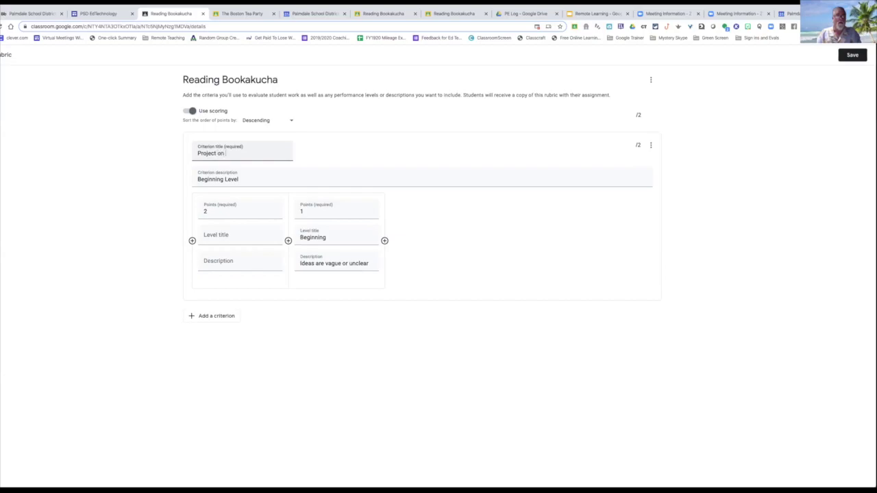
text( Slides)
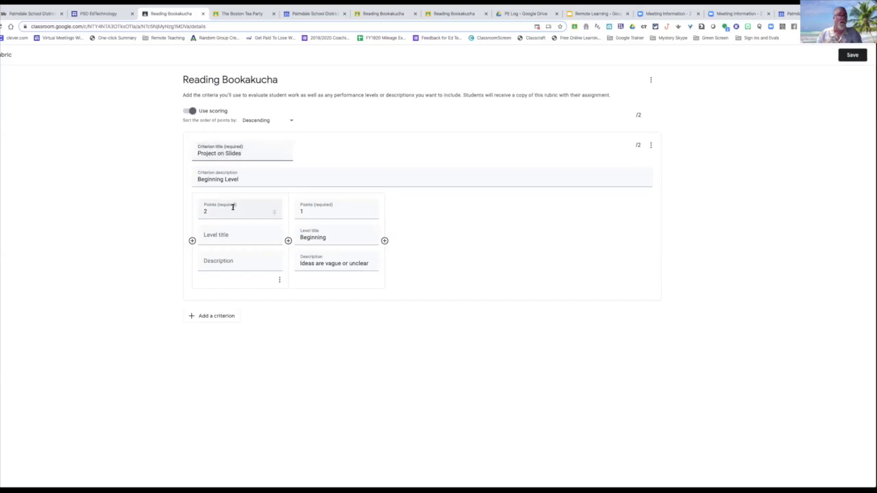
click(244, 181)
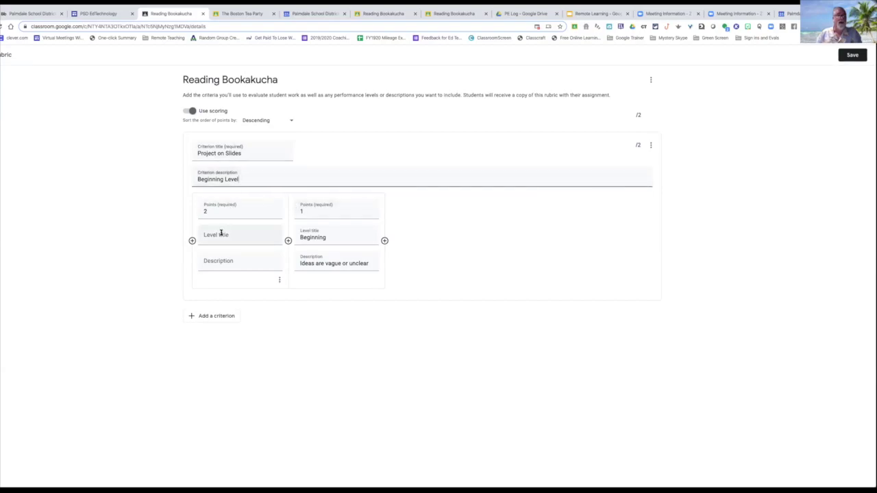
triple_click(228, 179)
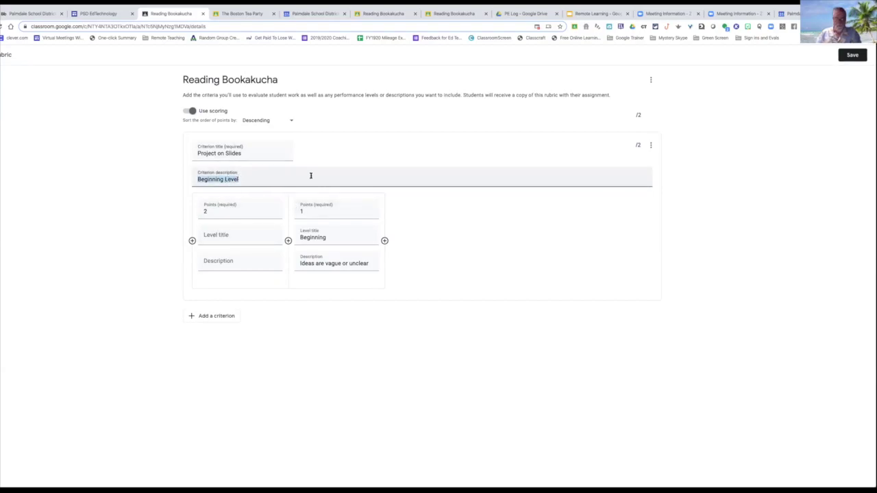
text(Pr)
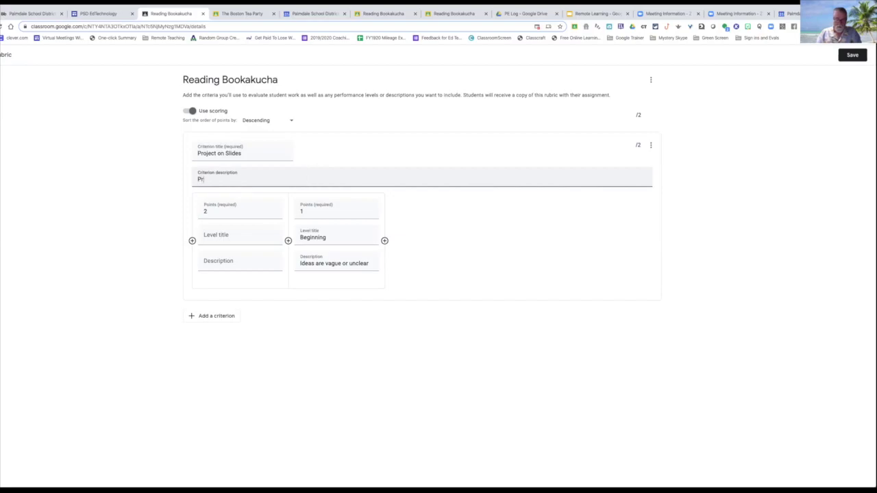
text(esentation Rubric)
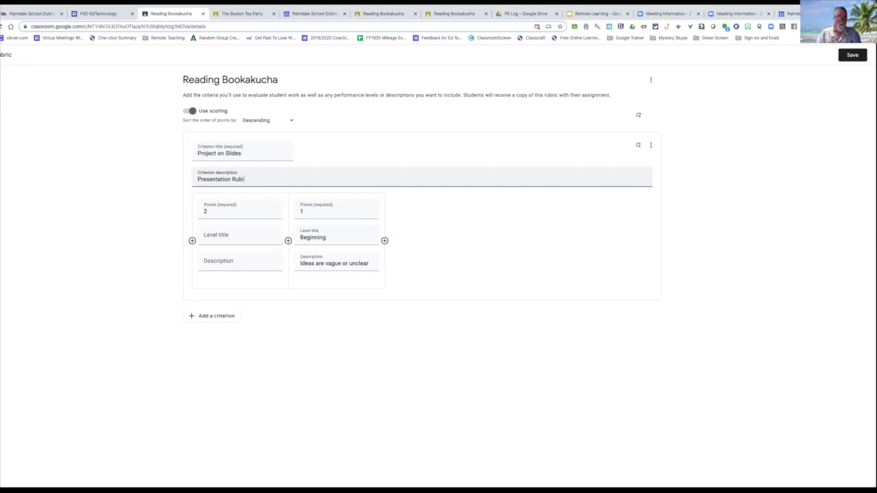
Title the 2-point level "Below Standard"
click(218, 237)
text(Below Standard)
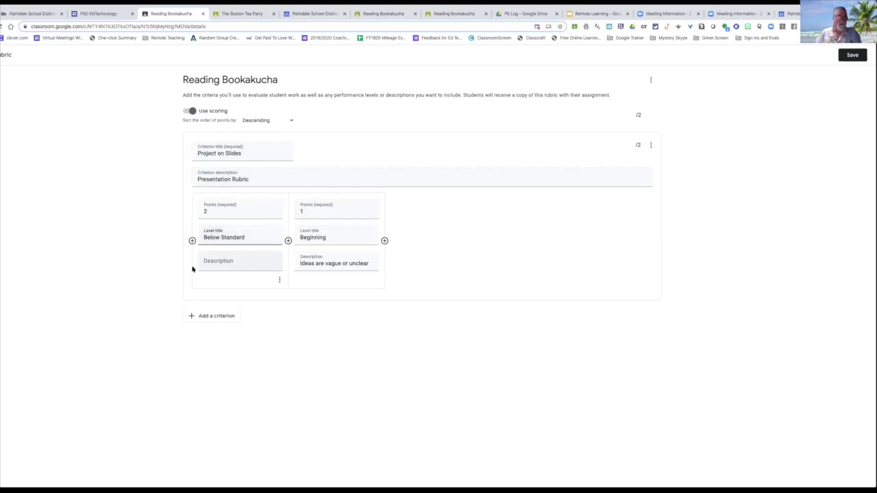
click(220, 262)
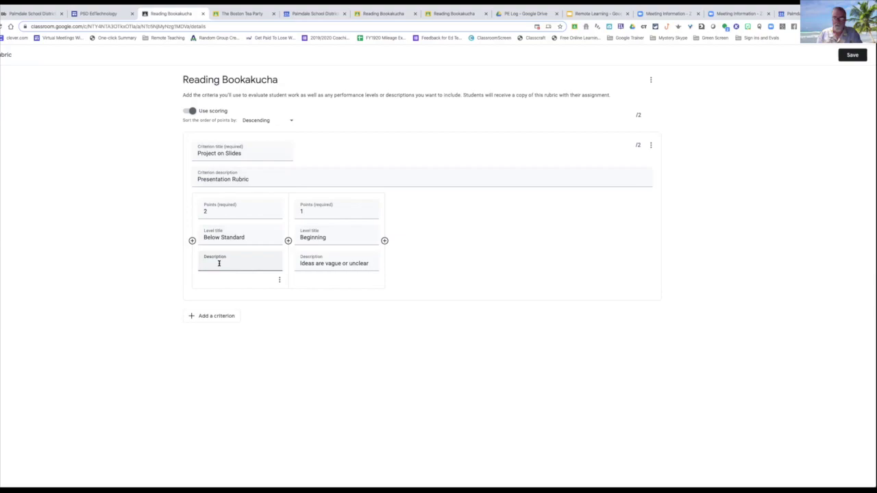
Add two more blank levels to the criterion and try to save the rubric
click(384, 241)
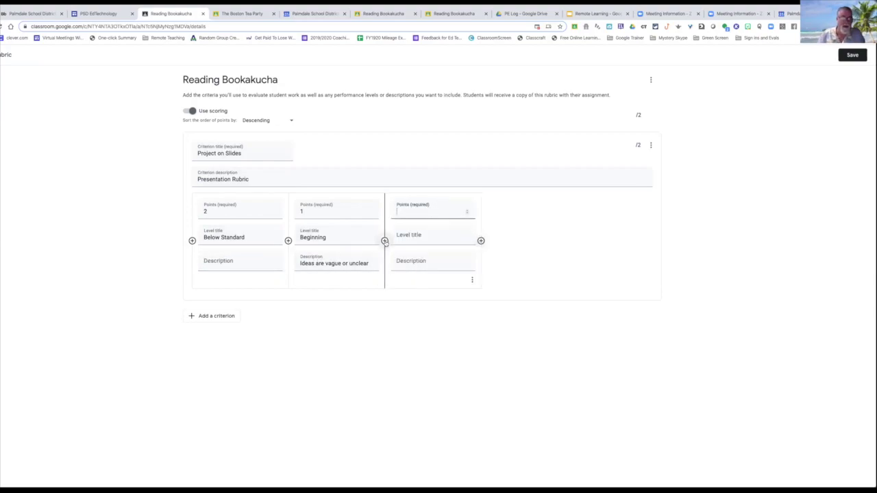
click(481, 241)
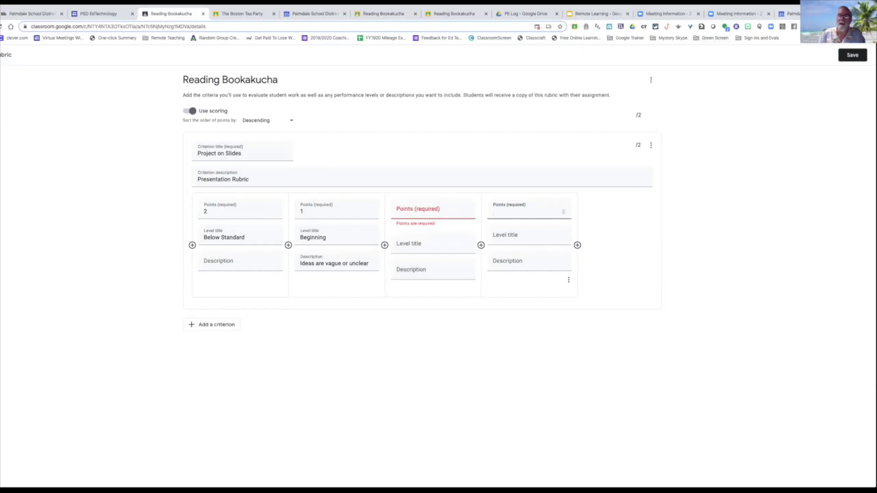
click(12, 63)
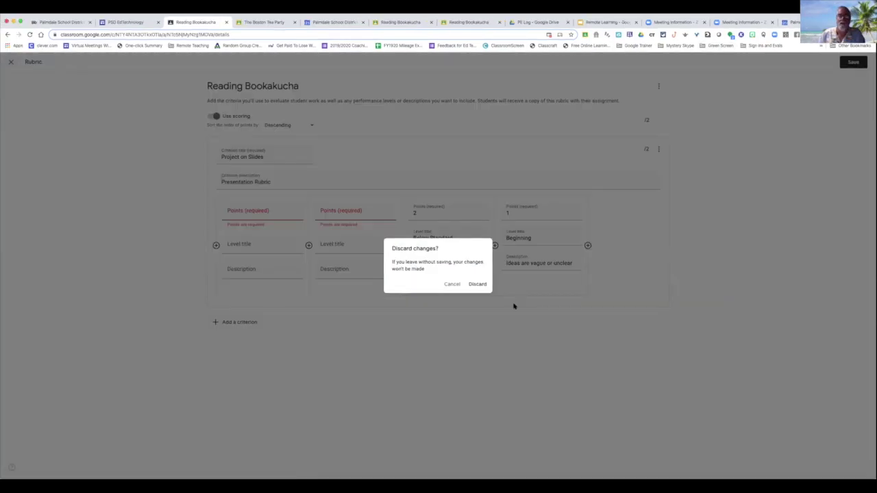
click(451, 283)
click(853, 63)
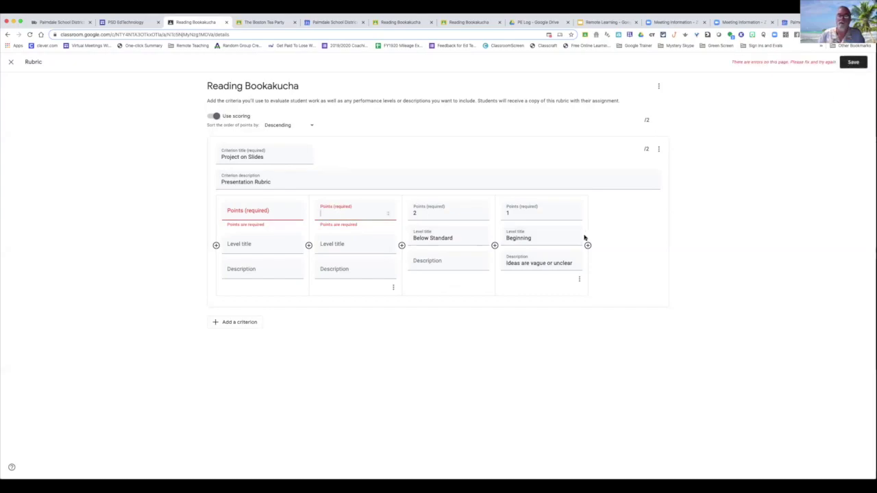
Delete the two levels without points, save the rubric, and return to the assignment's instructions page
click(577, 279)
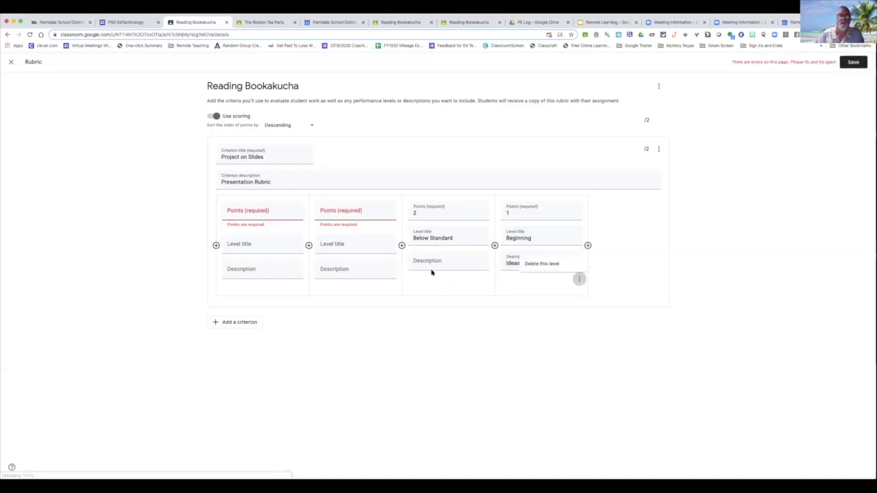
click(392, 288)
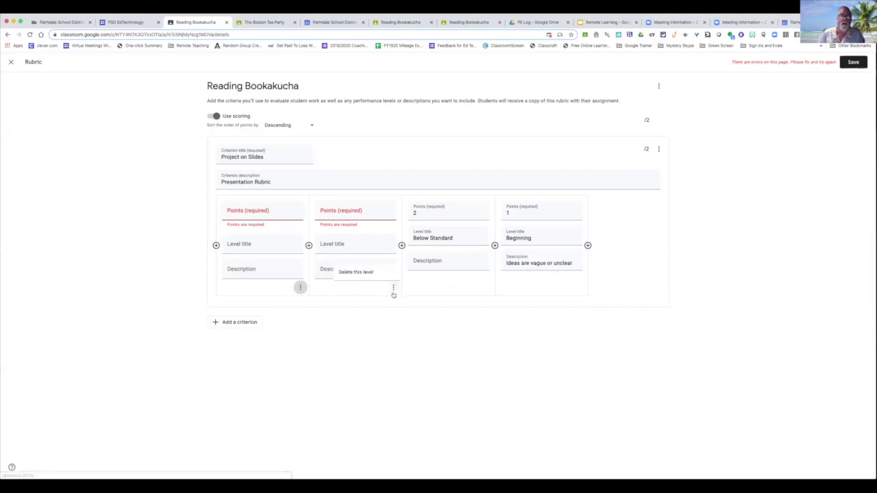
click(360, 273)
click(299, 287)
click(279, 273)
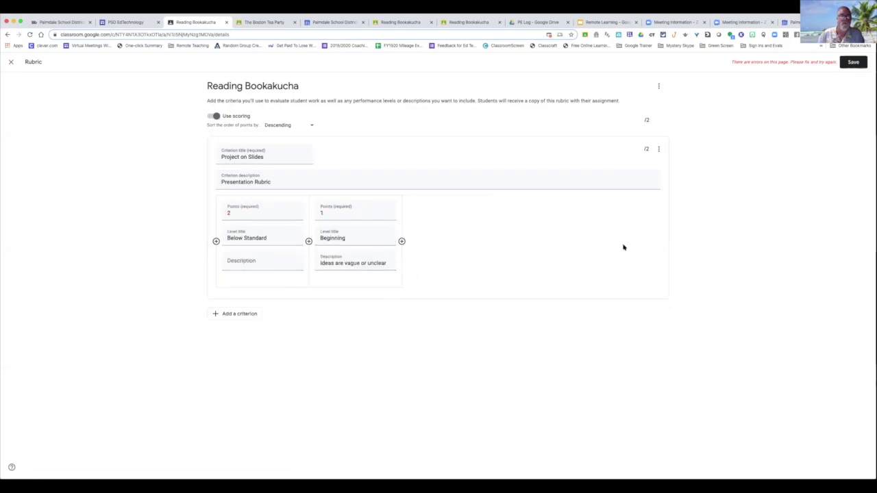
click(853, 63)
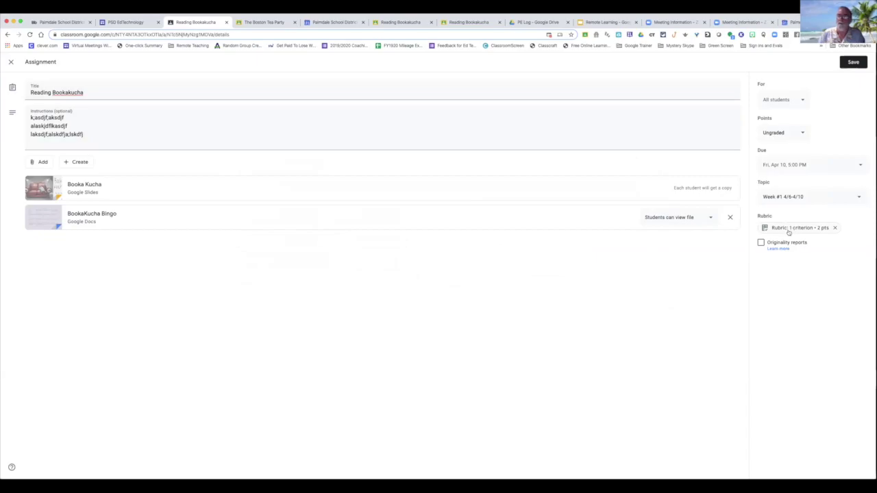
click(11, 61)
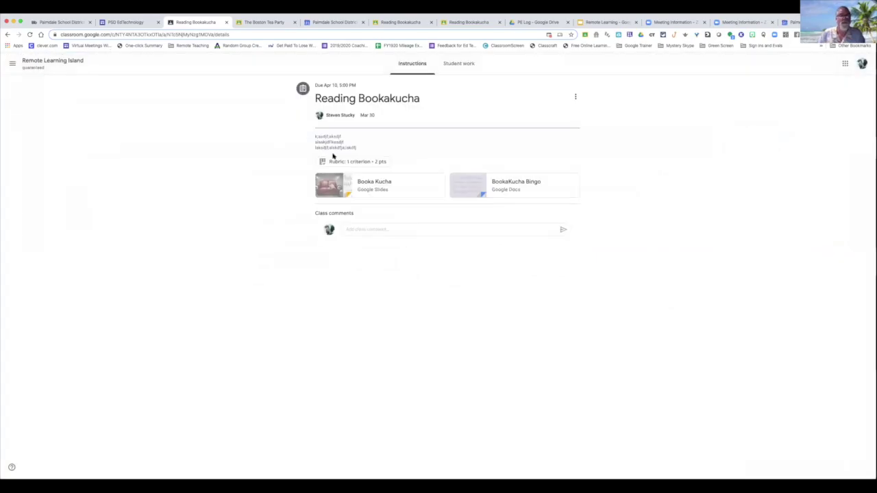
Open the first student's Reading Bookakucha submission from the assignment's student work
click(396, 181)
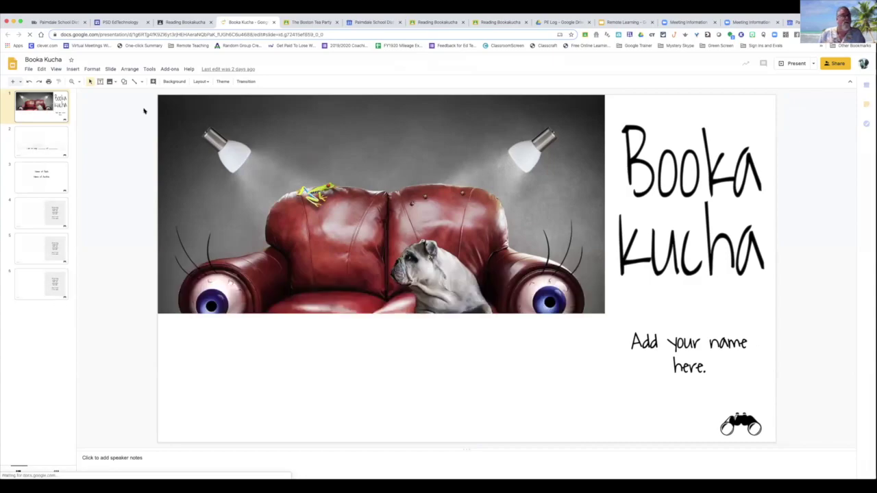
click(273, 22)
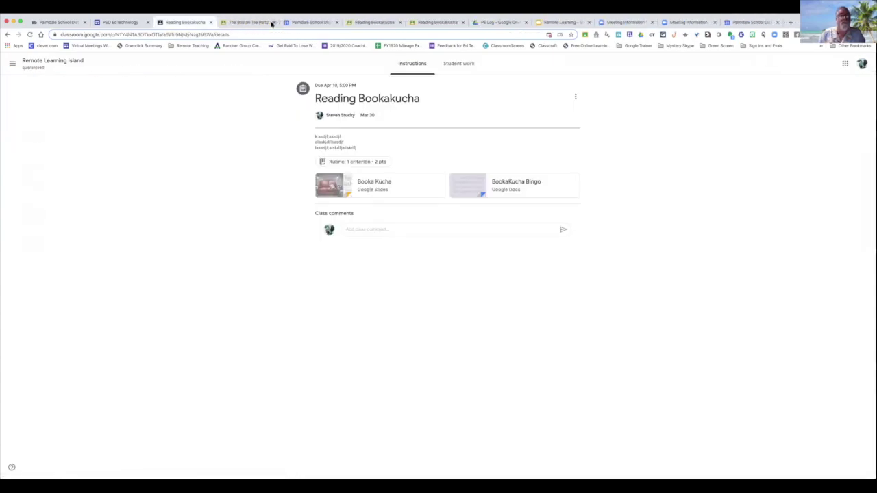
click(446, 66)
click(206, 182)
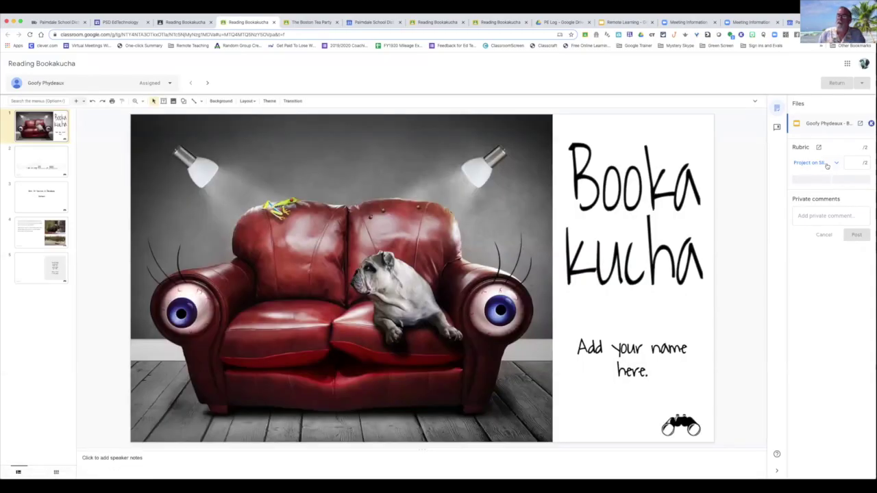
Score the submission as "Beginning" (1 point) on the "Project on Slides" criterion and close the submission
click(827, 165)
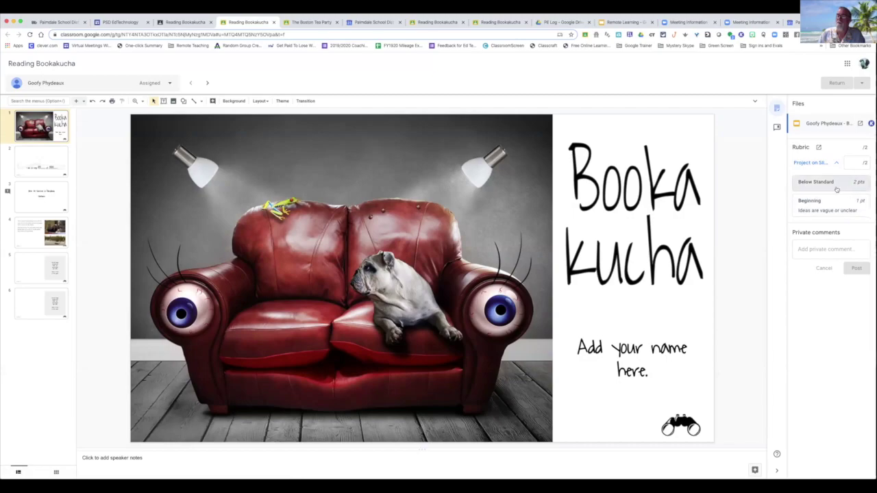
click(829, 211)
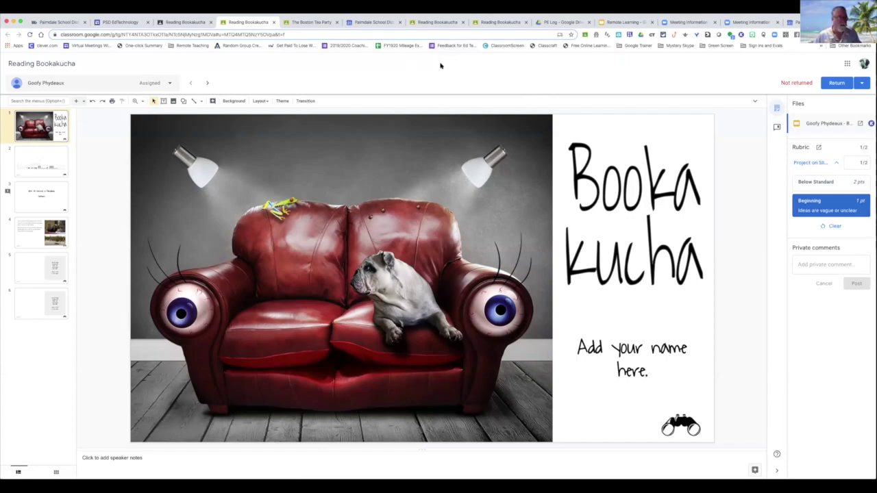
click(273, 21)
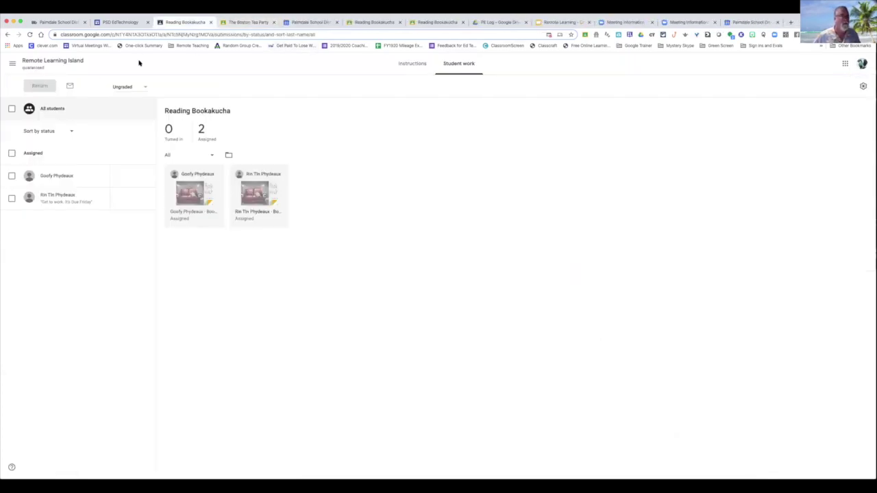
Return to the Remote Learning Island stream and move the Daily Check-in post to the top
click(59, 62)
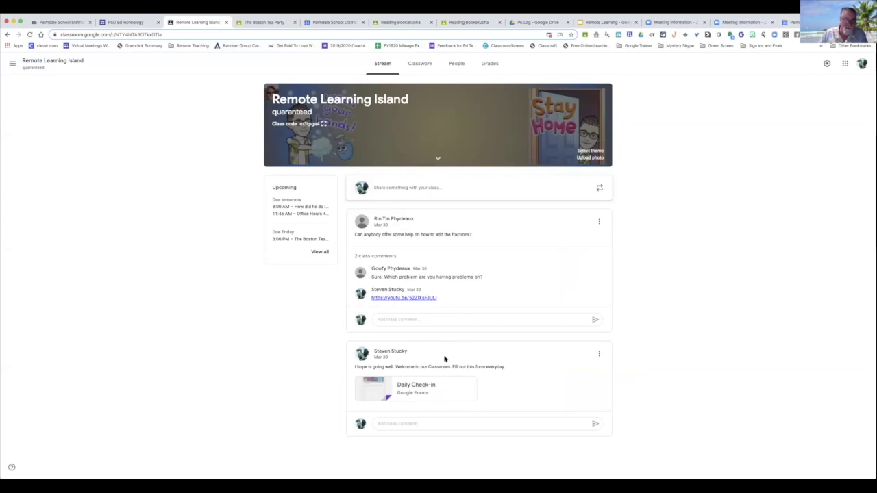
click(599, 354)
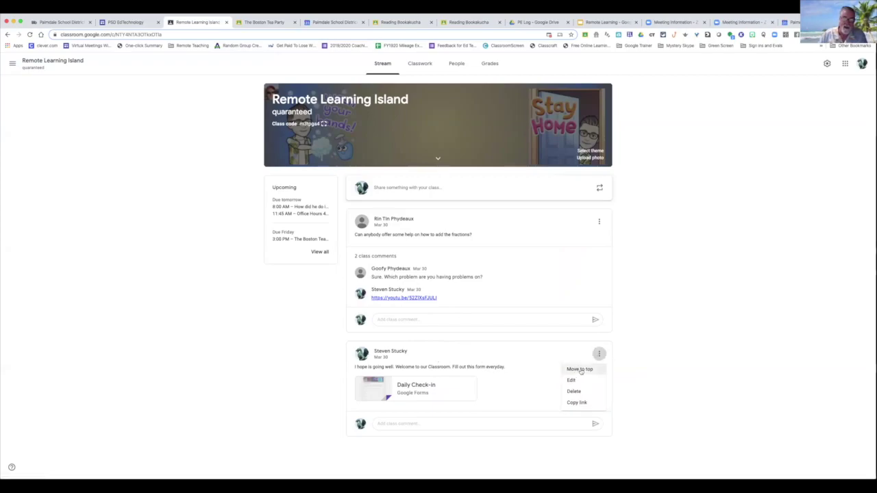
click(577, 370)
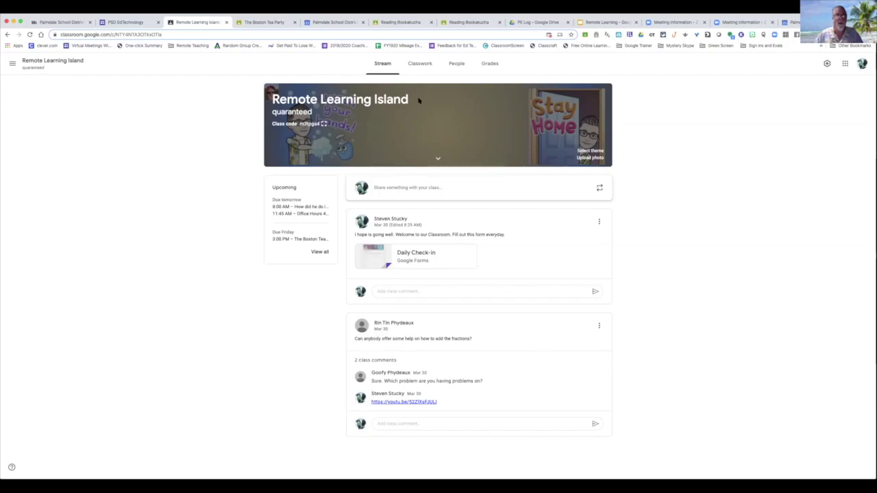
Reuse the "Thin Slides" post from the OUR PLC FILE CABINET class in the classwork, with new copies of all attachments
click(420, 64)
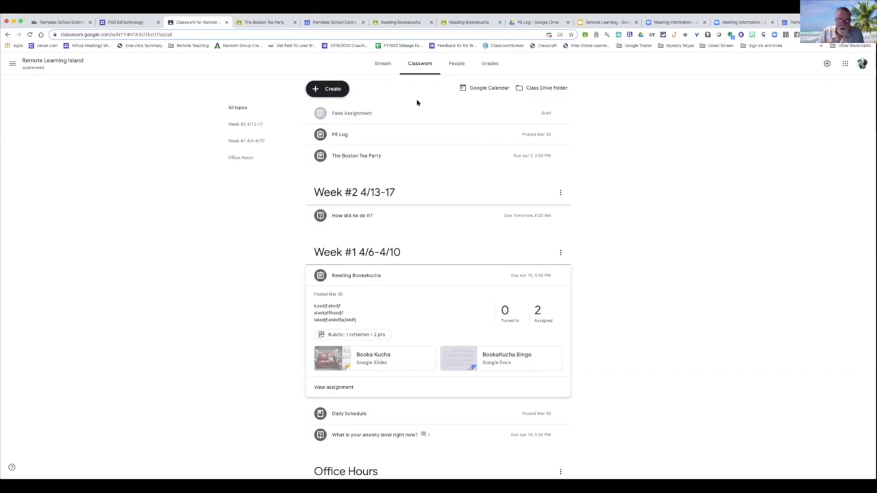
click(328, 92)
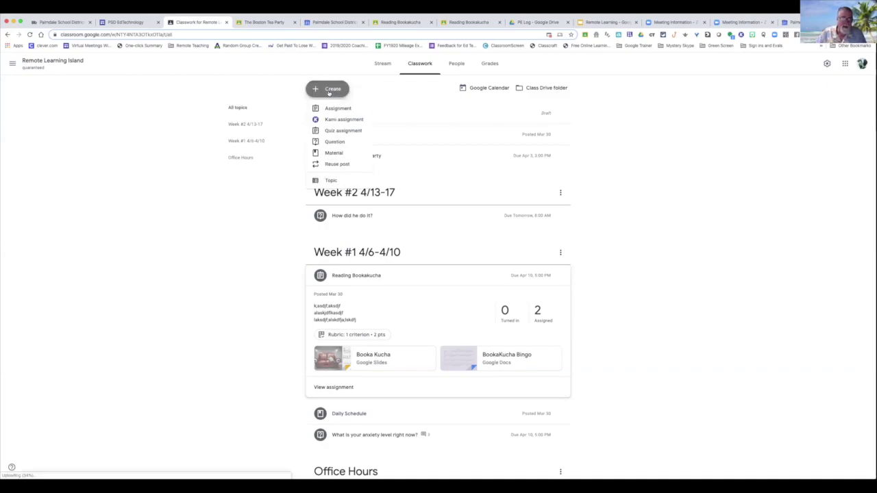
click(327, 165)
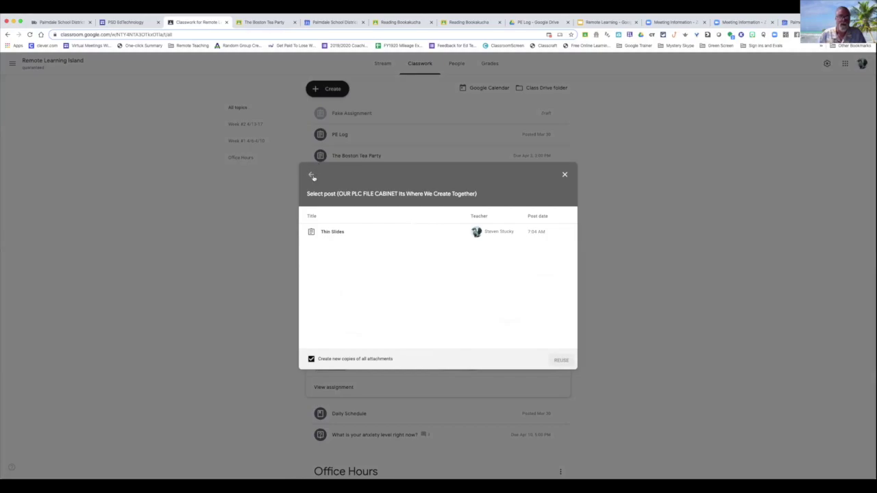
click(312, 175)
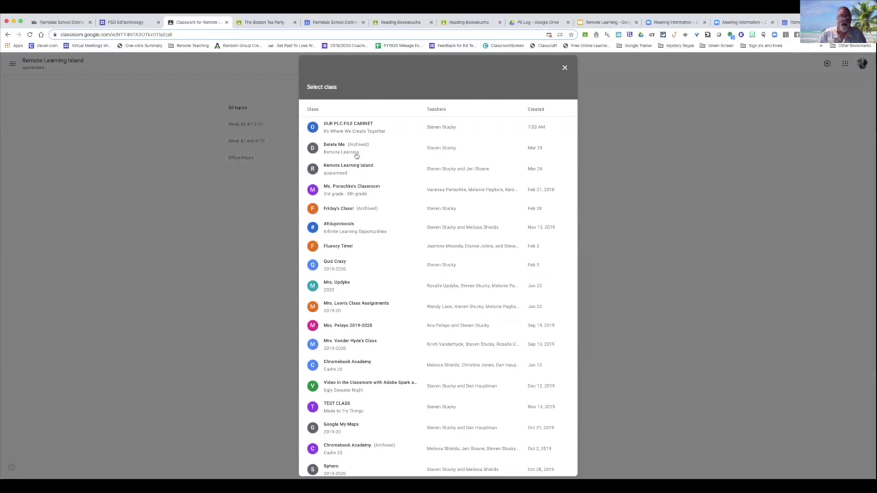
click(352, 125)
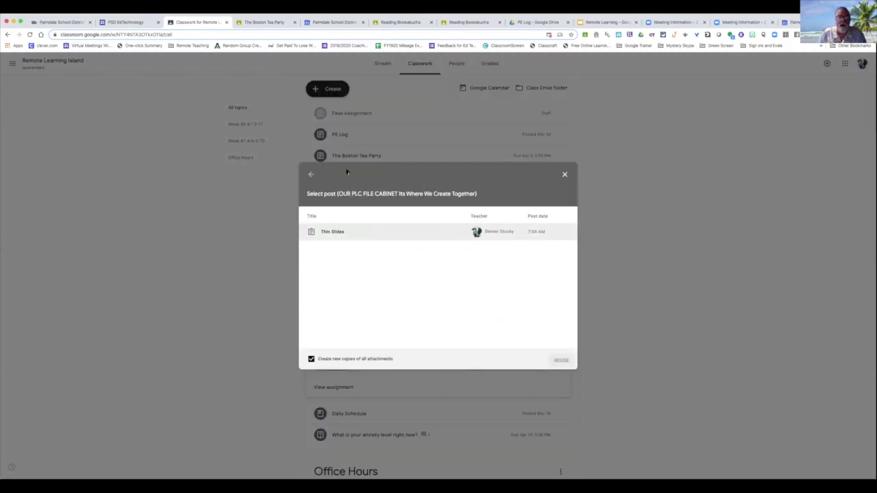
click(341, 233)
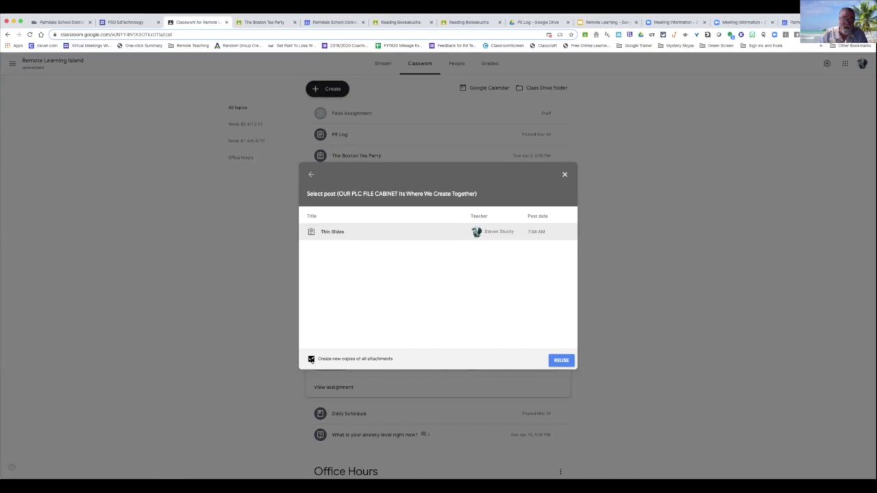
click(559, 361)
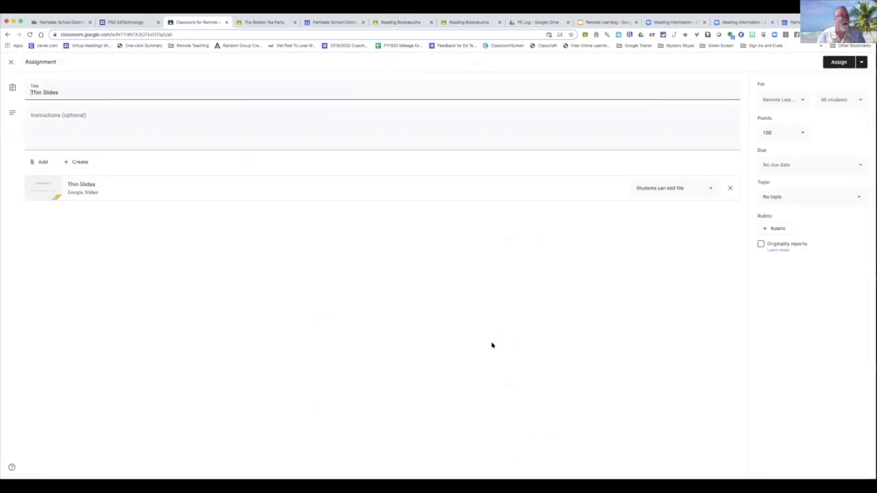
Enter "laksdjfhlasdihf" as placeholder instructions for the reused Thin Slides assignment
click(236, 121)
text(laksdjfhlasdihf)
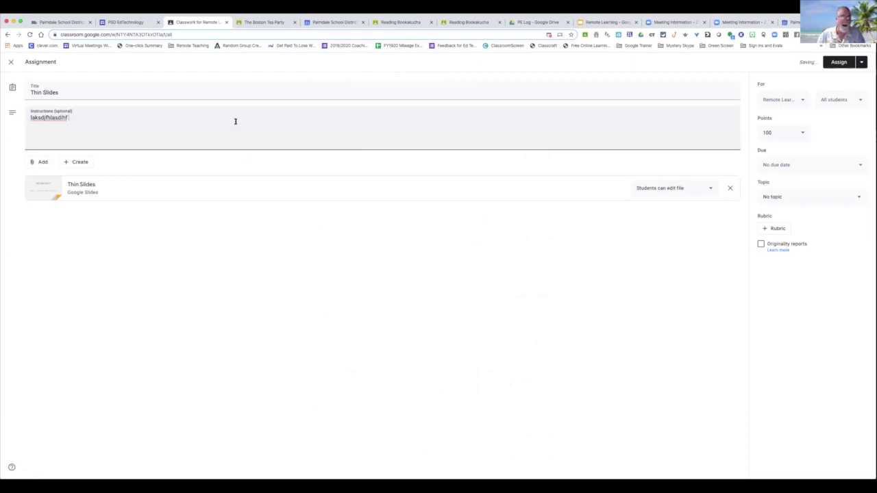
Give each student a copy of the Thin Slides attachment and make the assignment ungraded
click(709, 190)
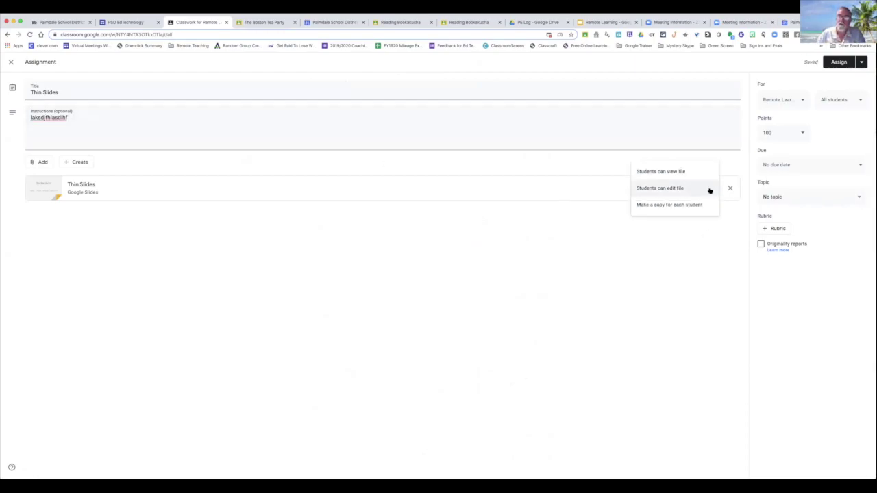
click(670, 207)
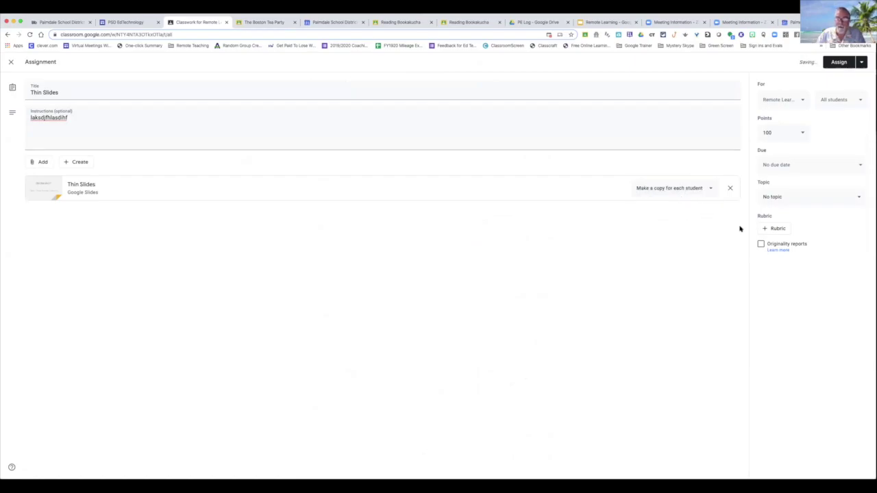
click(802, 133)
click(779, 151)
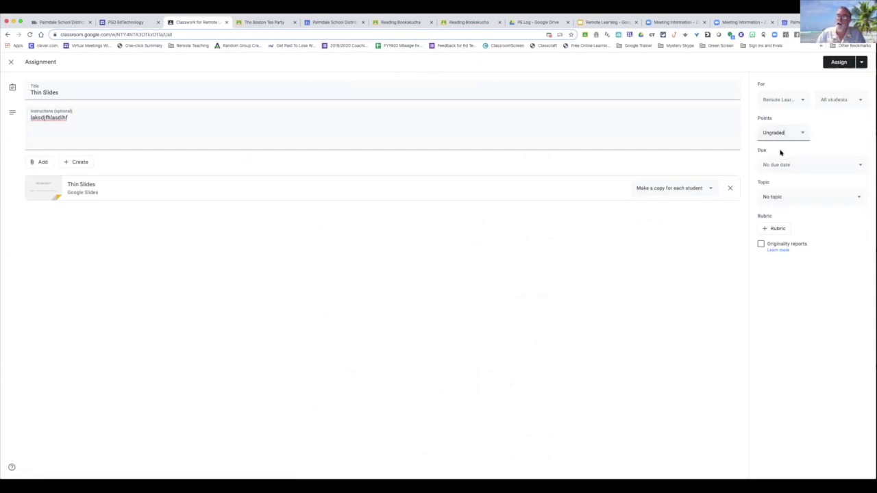
Try assigning Thin Slides to a single student, then restore the selection to all students
click(861, 101)
click(791, 122)
click(790, 141)
click(791, 122)
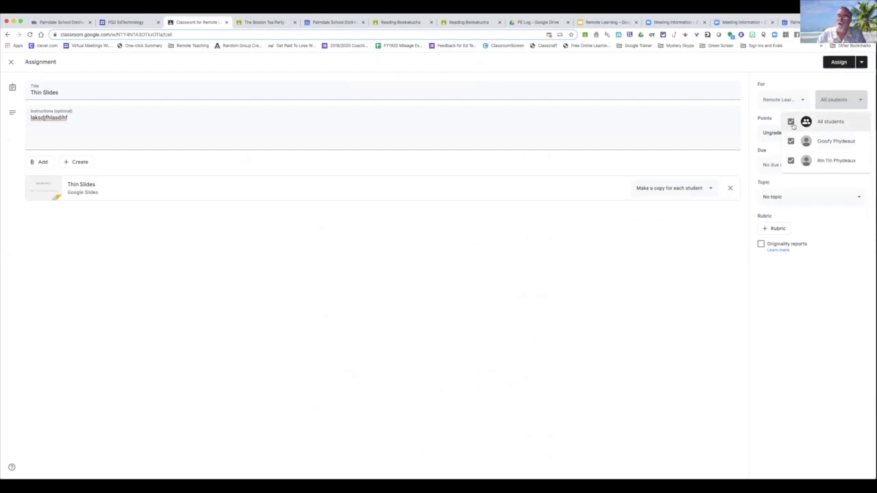
click(717, 258)
File the Thin Slides assignment under the topic "Week #2 4/13-17" and close it without assigning it
click(864, 197)
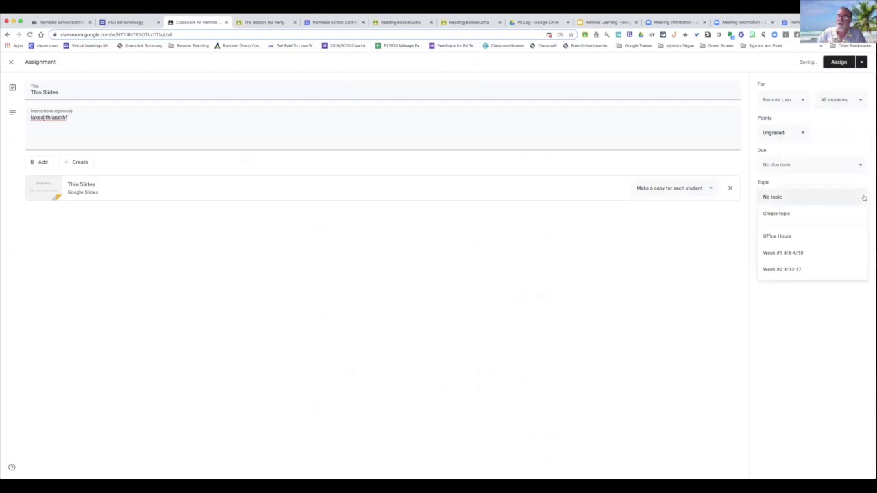
click(795, 269)
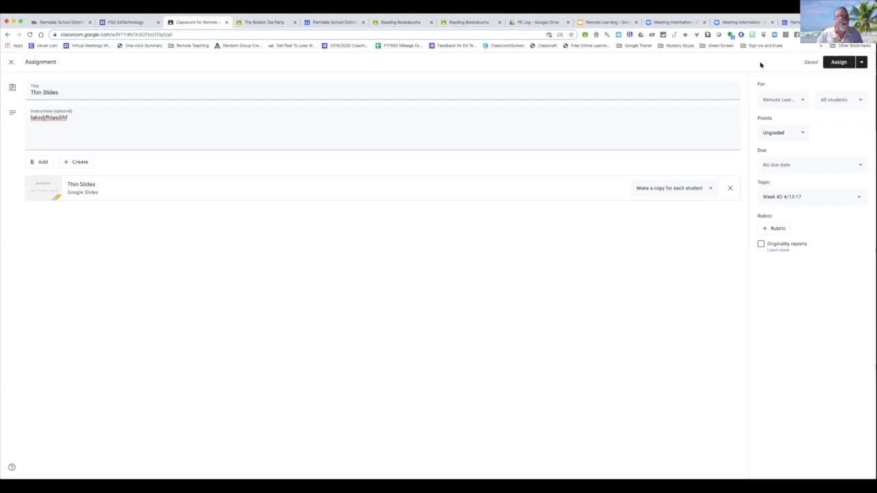
click(11, 62)
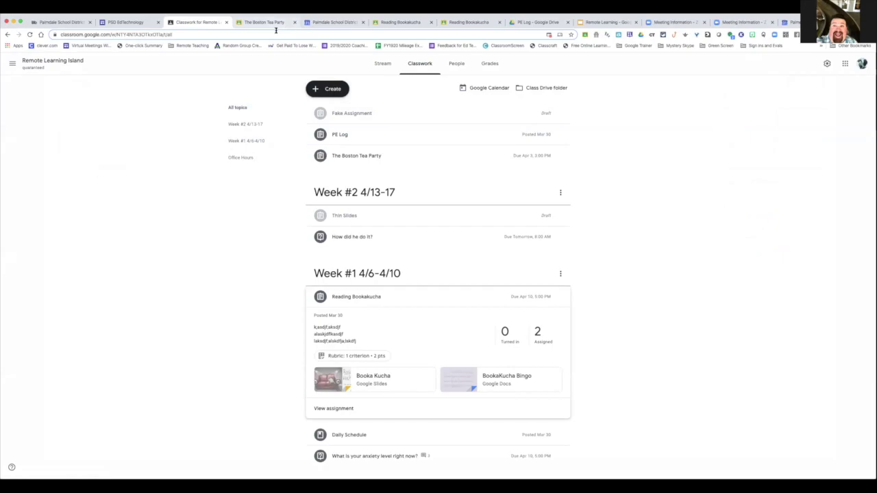
Reuse the "Independence Vocabulary" post from Friday's Class! with new copies of all attachments, and close it without assigning it
click(319, 90)
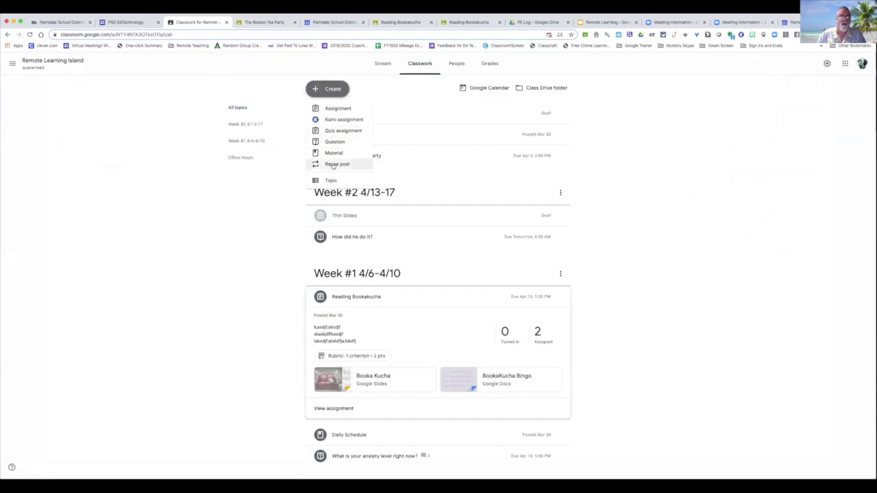
click(329, 166)
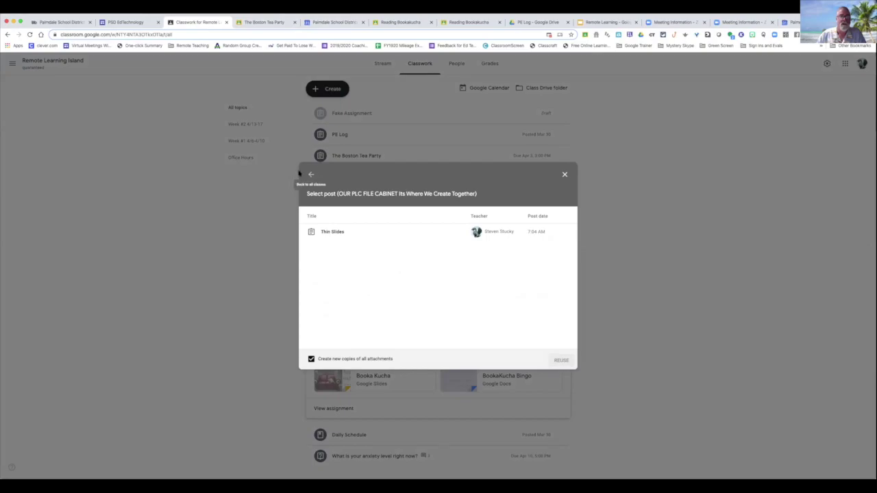
click(311, 177)
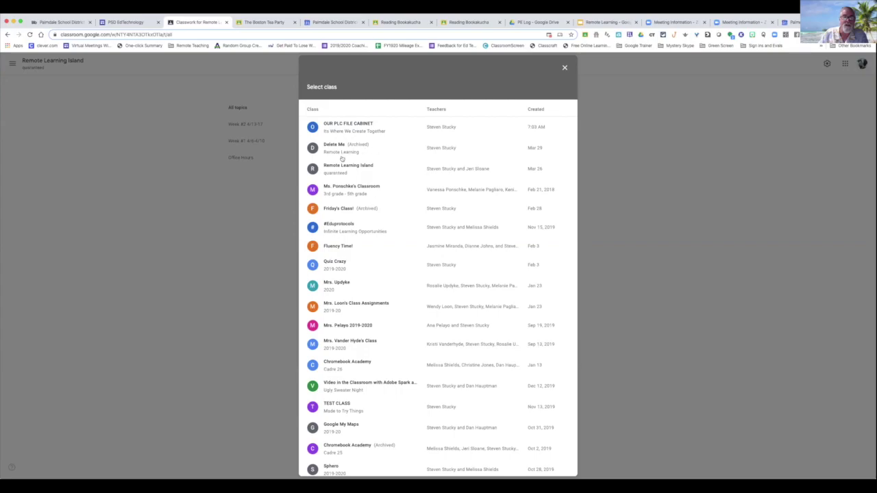
click(346, 211)
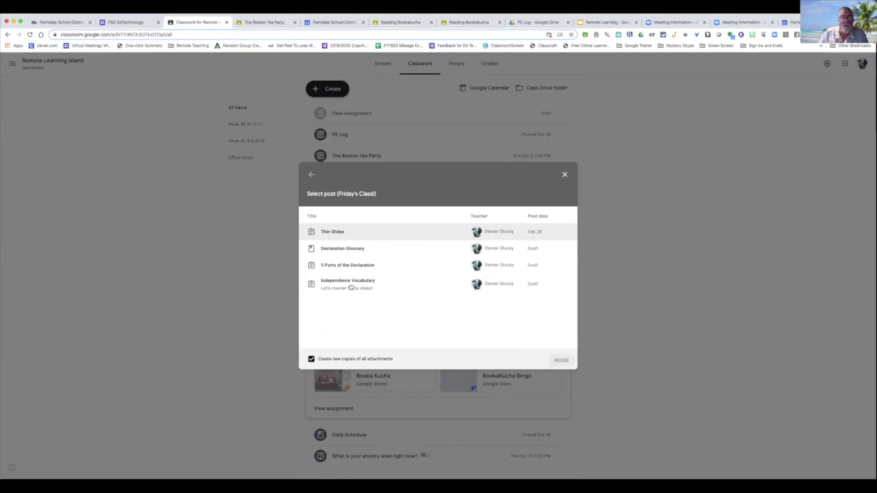
click(351, 288)
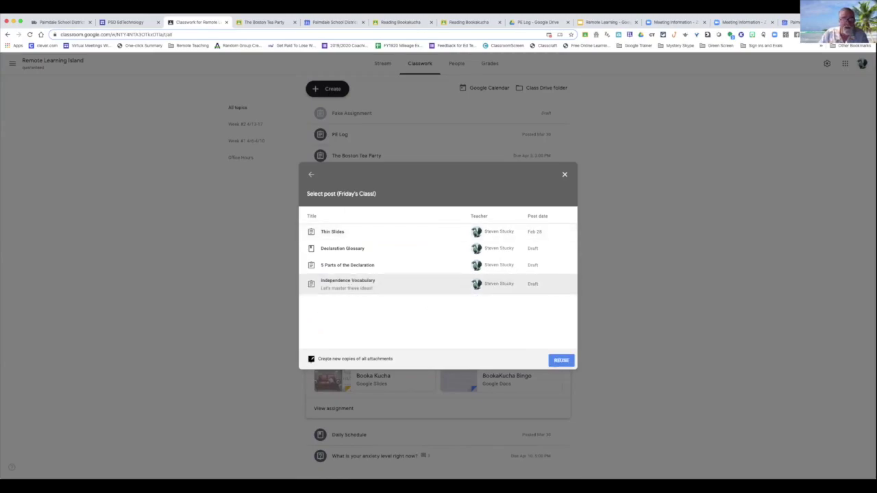
click(561, 362)
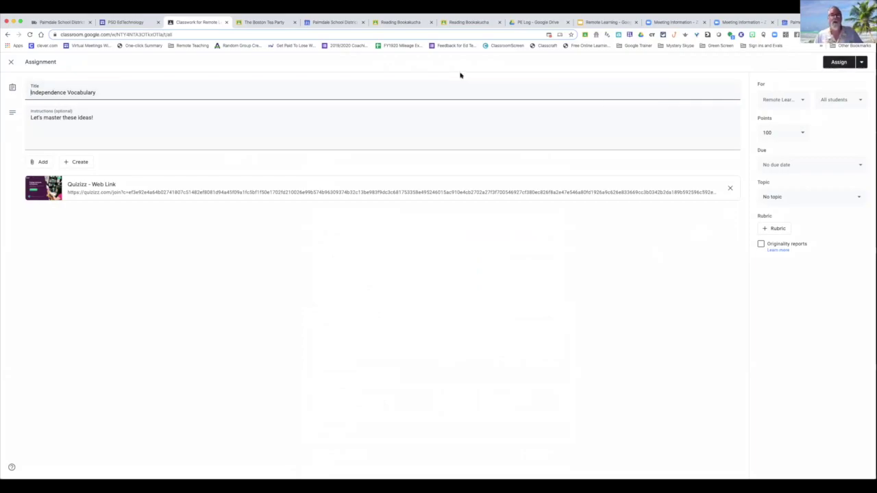
click(10, 61)
Look at the PSD EdTech site's home page and close the Daily Check-in form
click(129, 23)
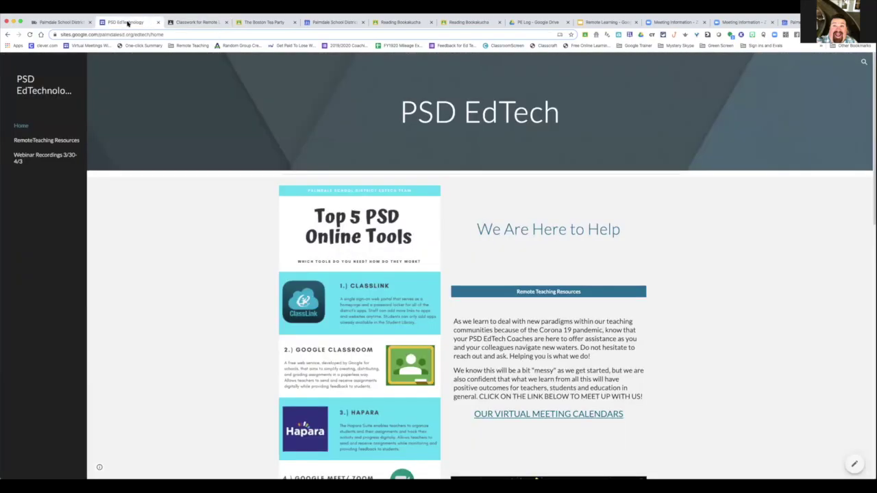
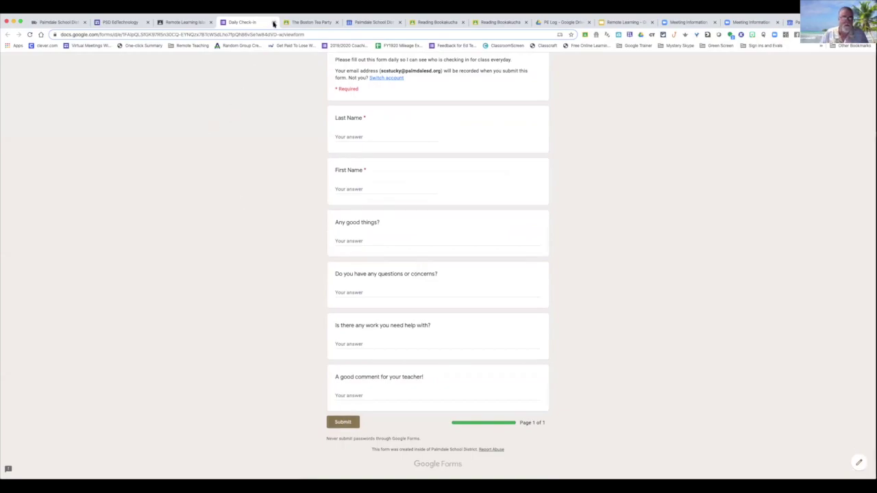
click(274, 23)
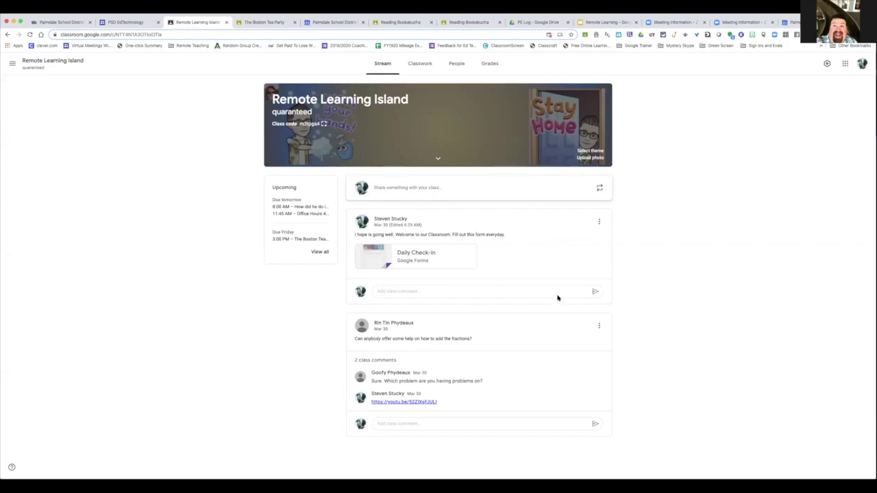
Check the available actions for the Daily Check-in post in the stream, then go to the class's classwork
click(599, 222)
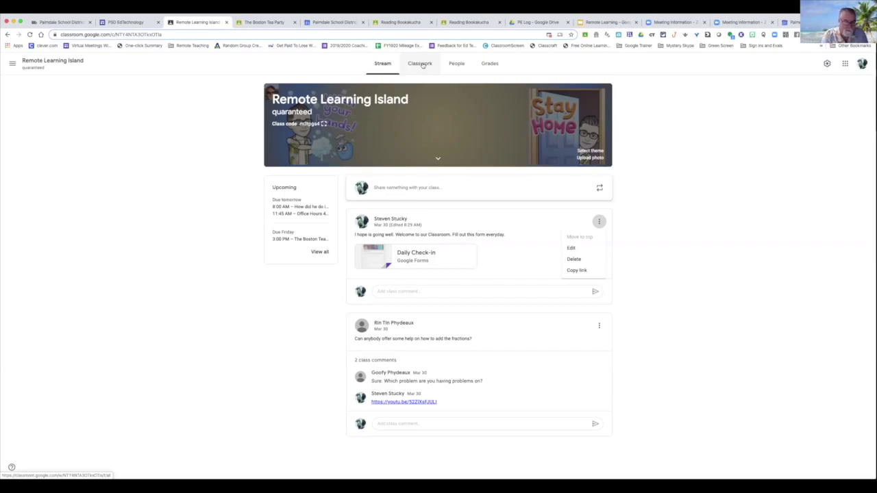
click(703, 203)
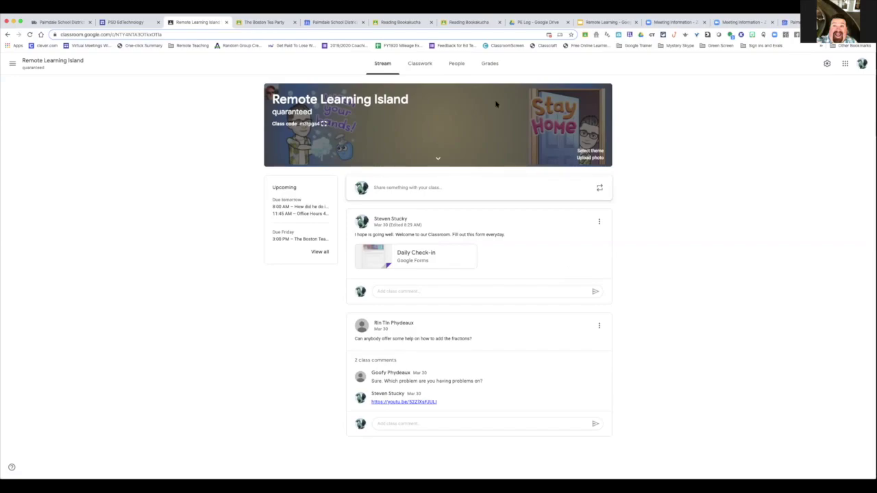
click(420, 66)
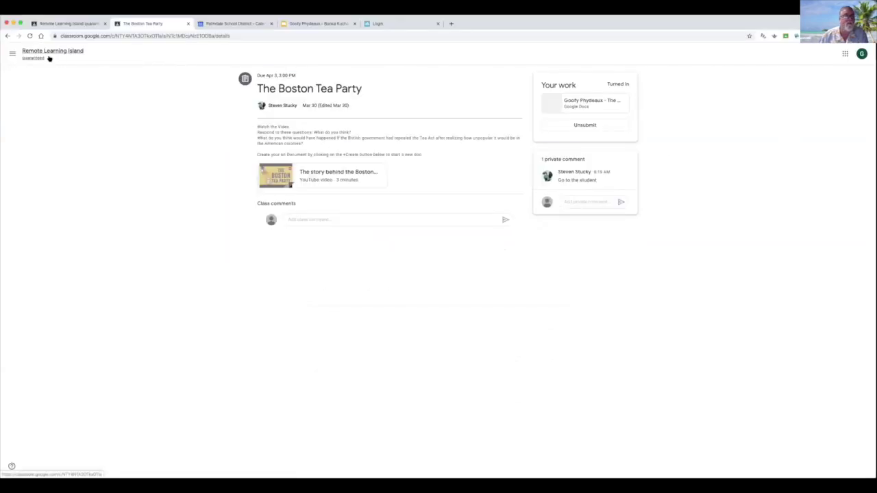
In the student's Classroom window, open the Reading Bookakucha assignment from the classwork and turn it in
click(24, 103)
click(442, 57)
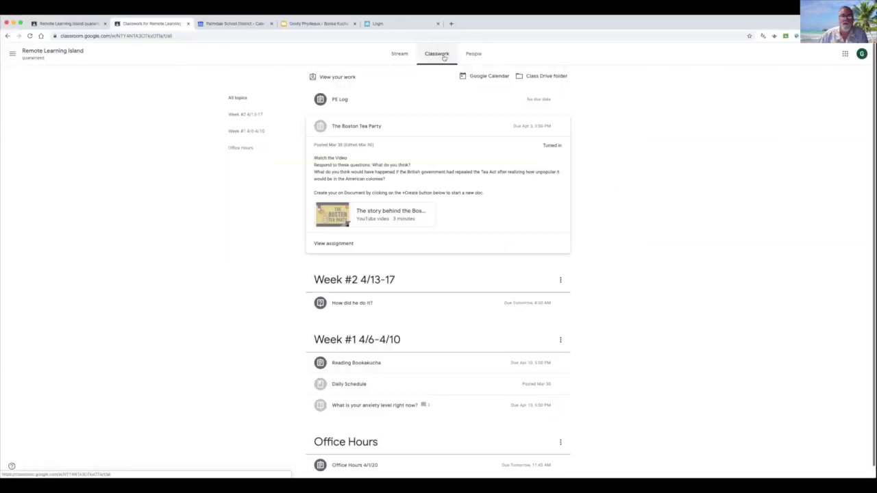
scroll(522, 178, down, 1)
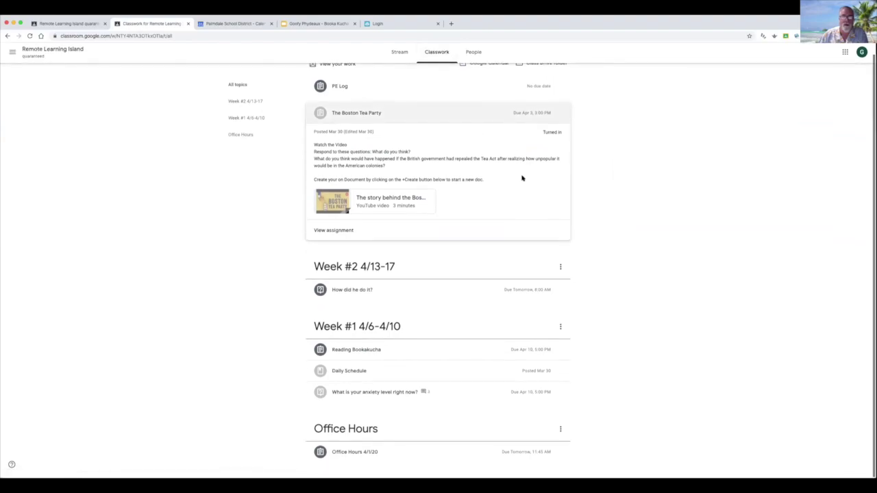
click(322, 352)
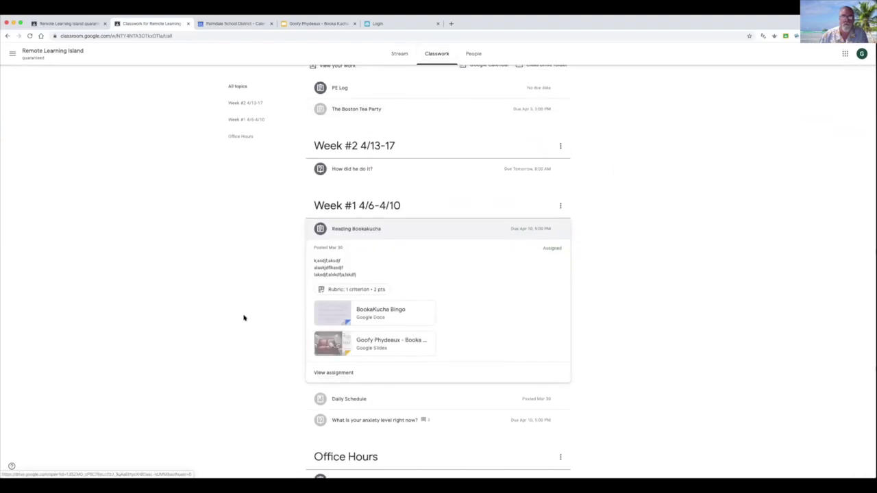
click(342, 375)
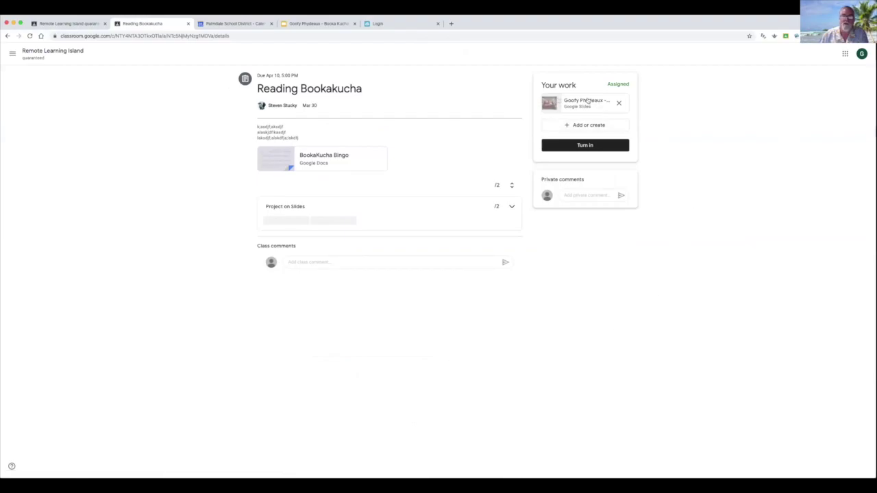
click(601, 145)
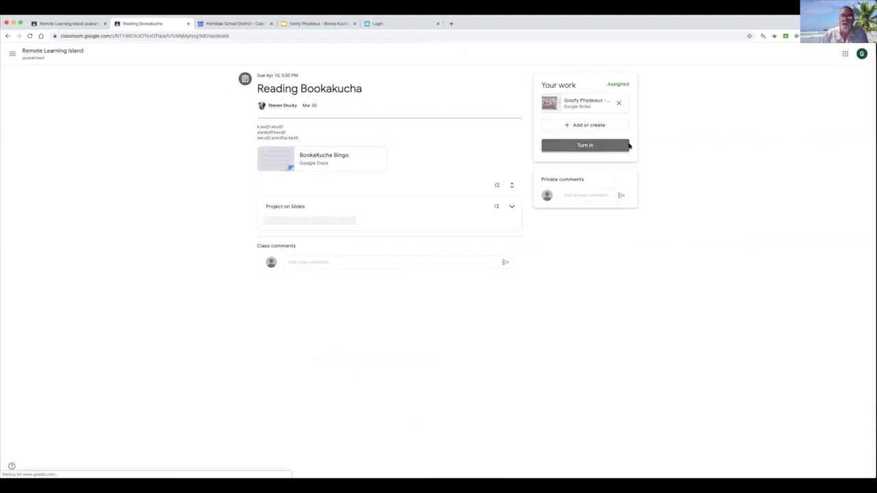
click(497, 286)
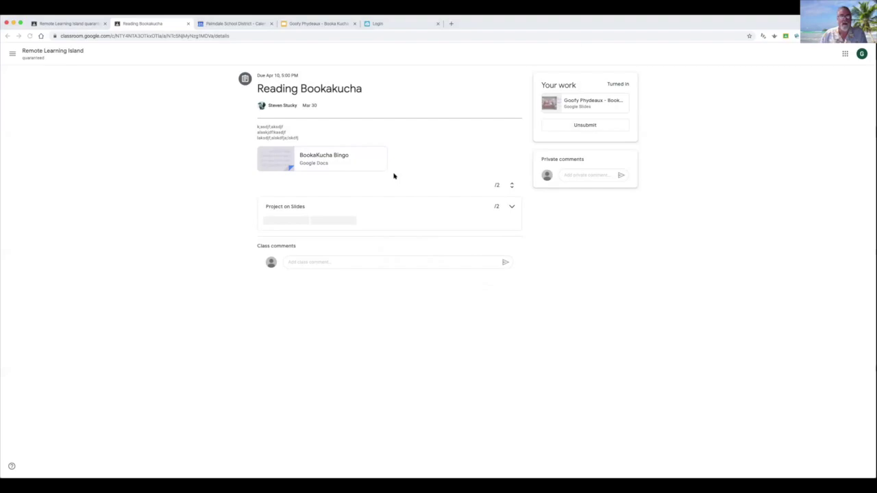
Switch back to the teacher's Classroom window and open the student's turned-in Reading Bookakucha submission
key(super+Tab)
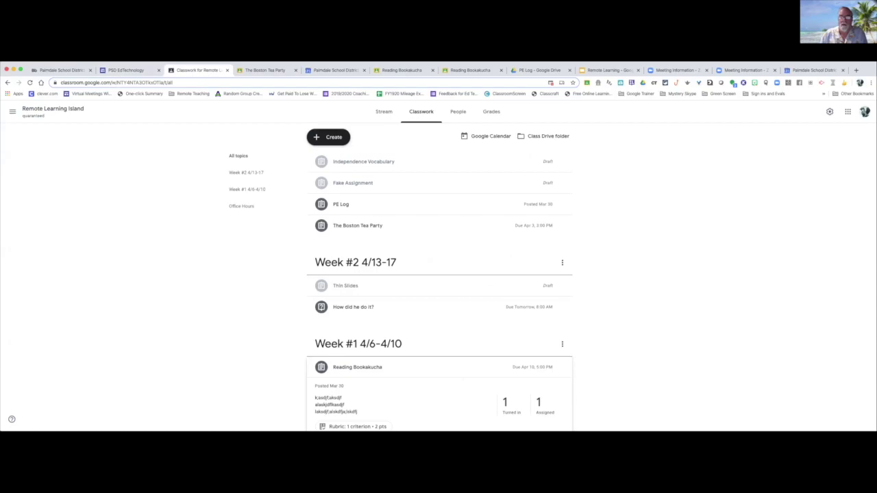
click(505, 405)
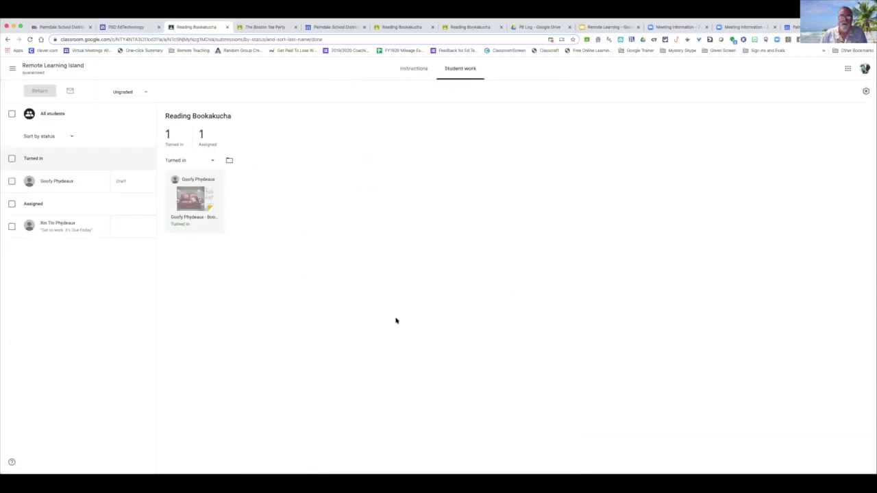
click(198, 203)
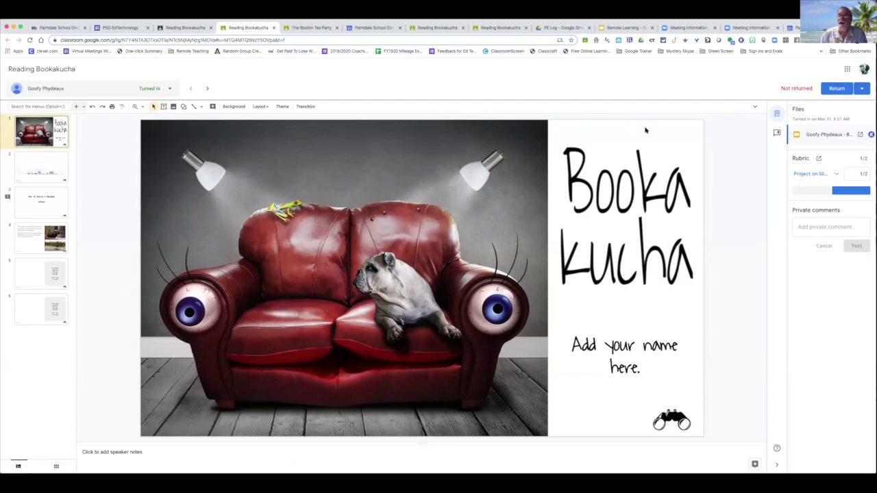
click(809, 226)
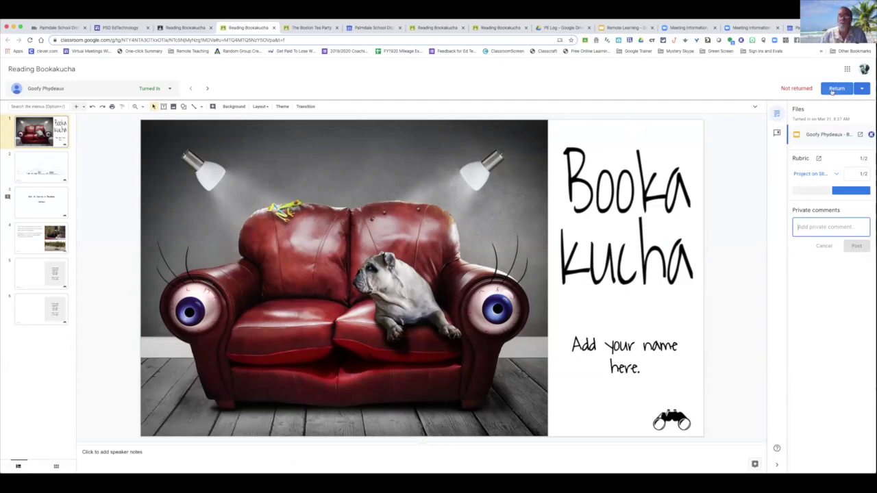
click(834, 89)
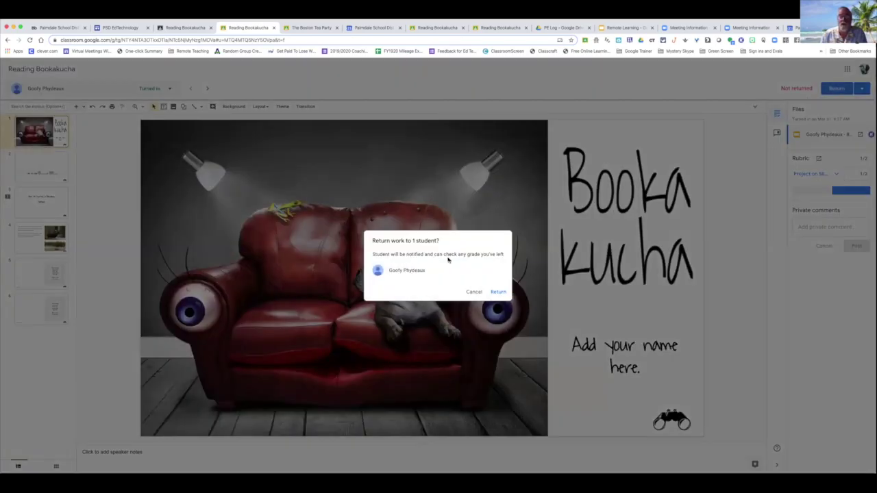
click(473, 291)
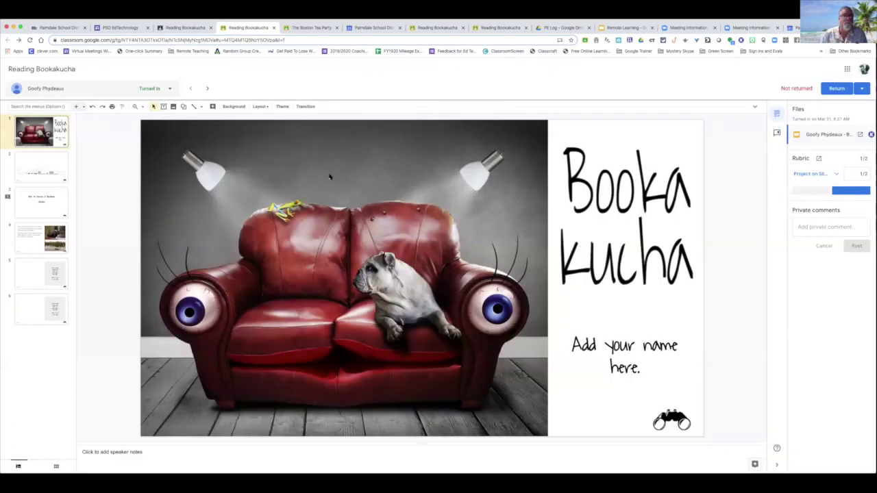
From the Reading Bookakucha student work list, return the turned-in submission with the private comment "Not finished keep working"
click(190, 28)
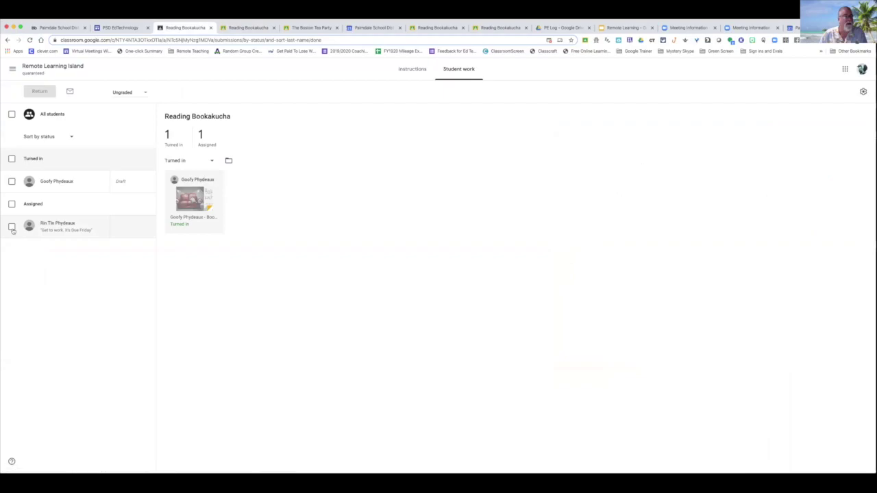
click(12, 180)
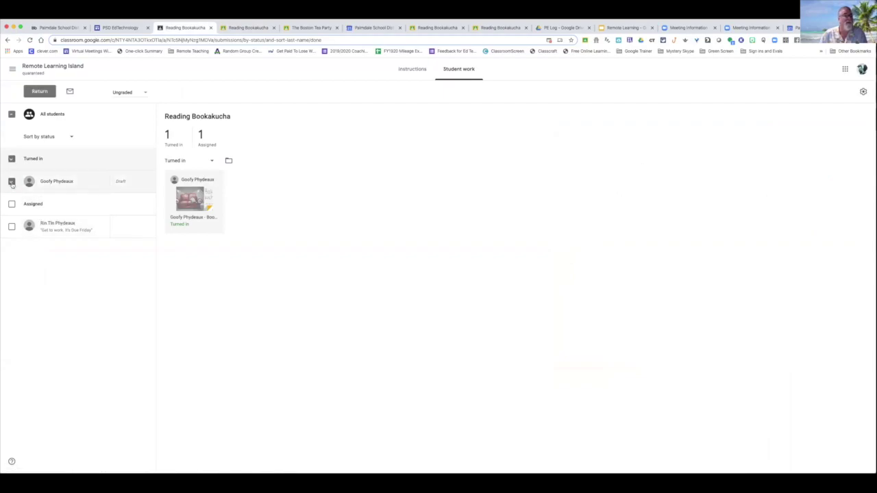
click(40, 92)
click(411, 281)
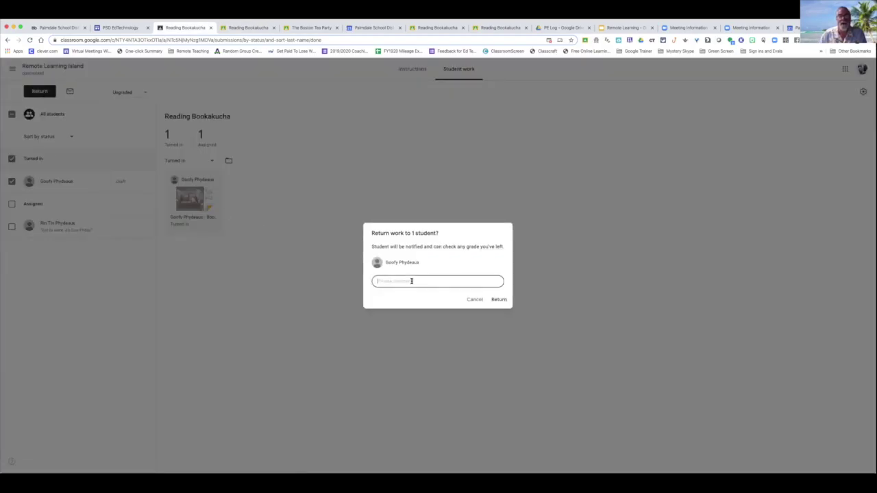
text(Not finished keep working)
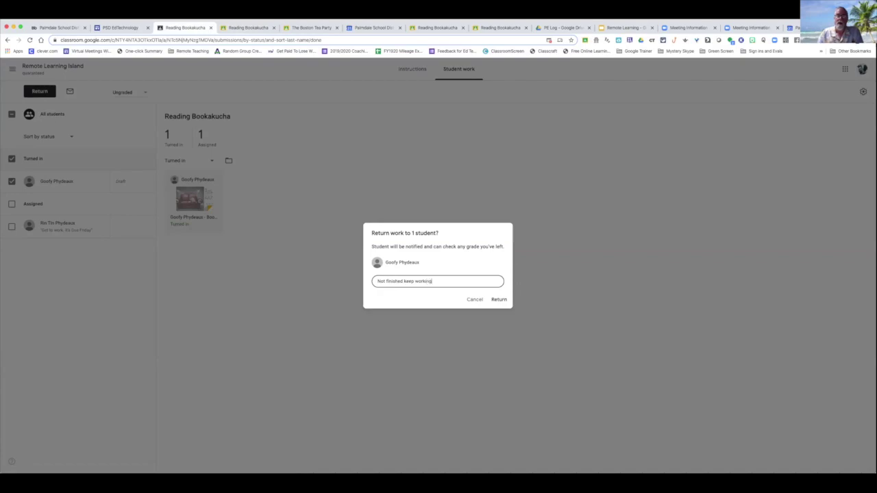
click(498, 299)
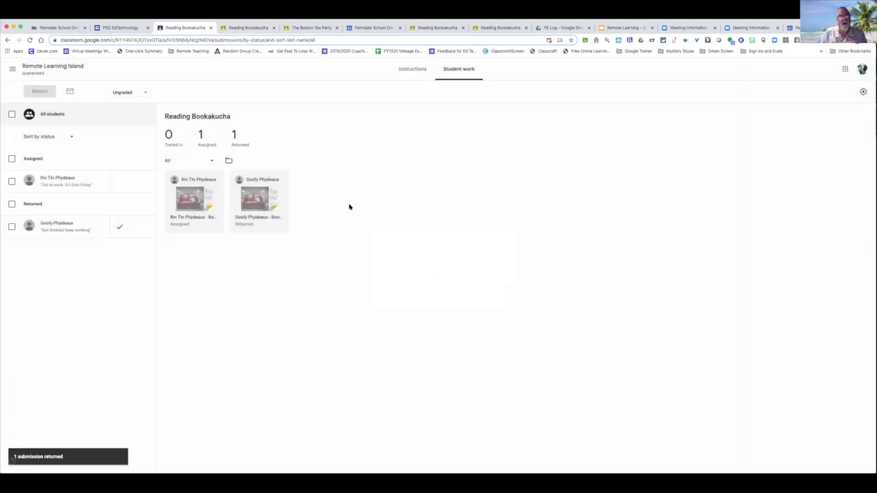
Filter the Reading Bookakucha work by returned and by assigned, and close the open Bookakucha and Boston Tea Party submissions
click(245, 144)
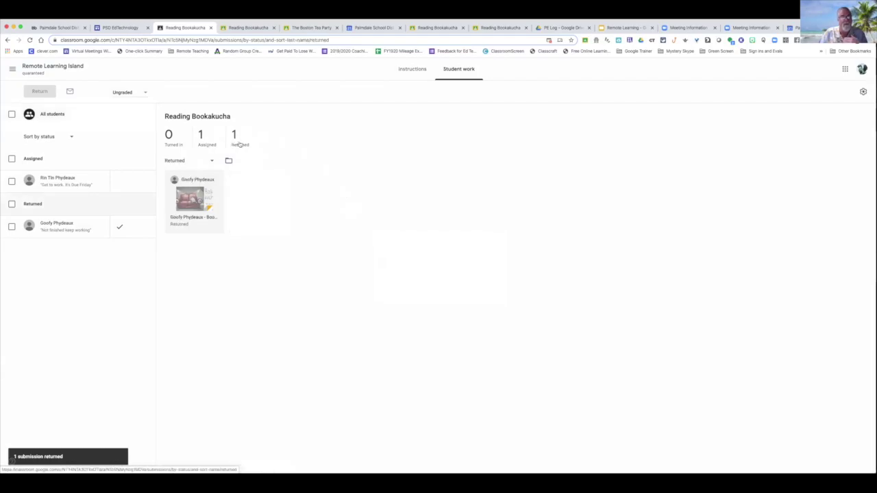
click(206, 144)
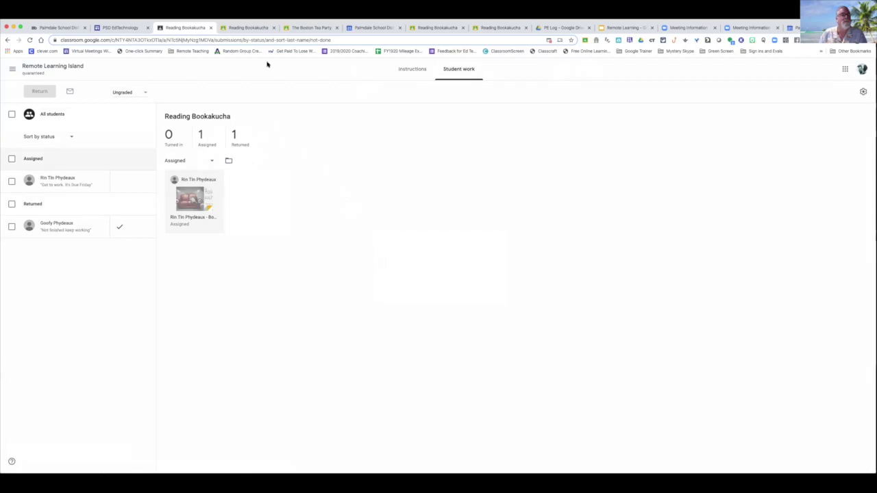
click(239, 29)
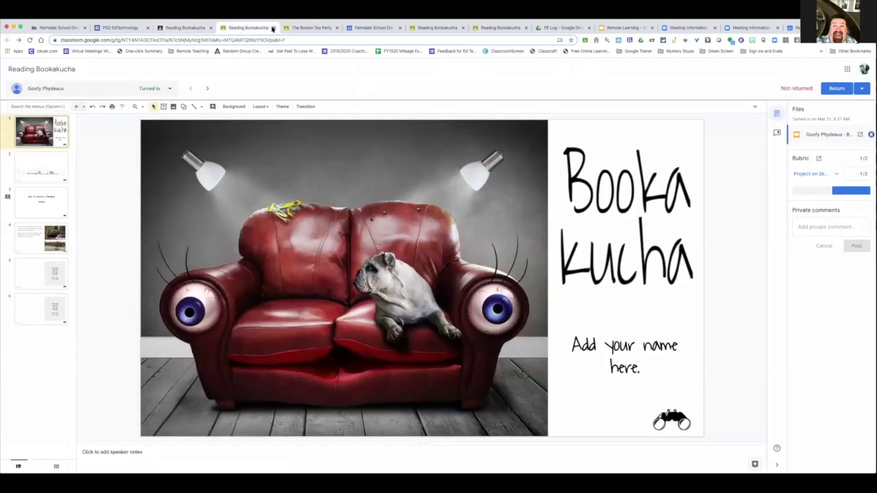
click(272, 28)
click(262, 27)
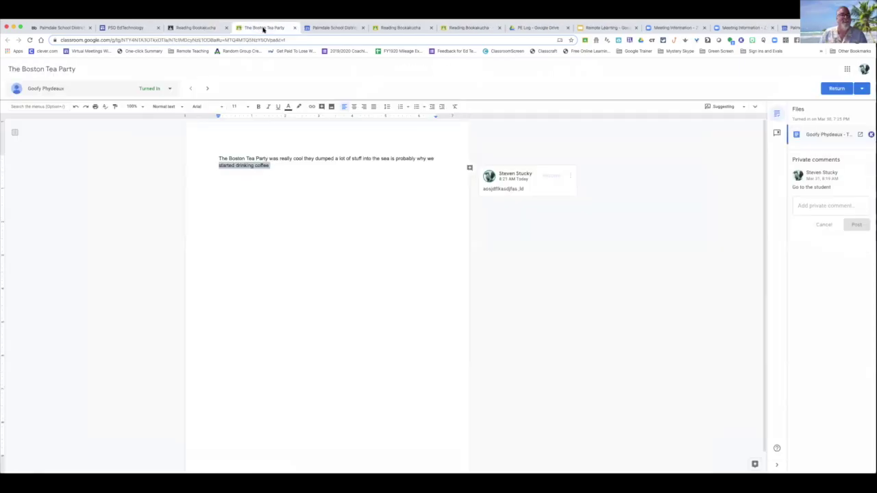
click(295, 28)
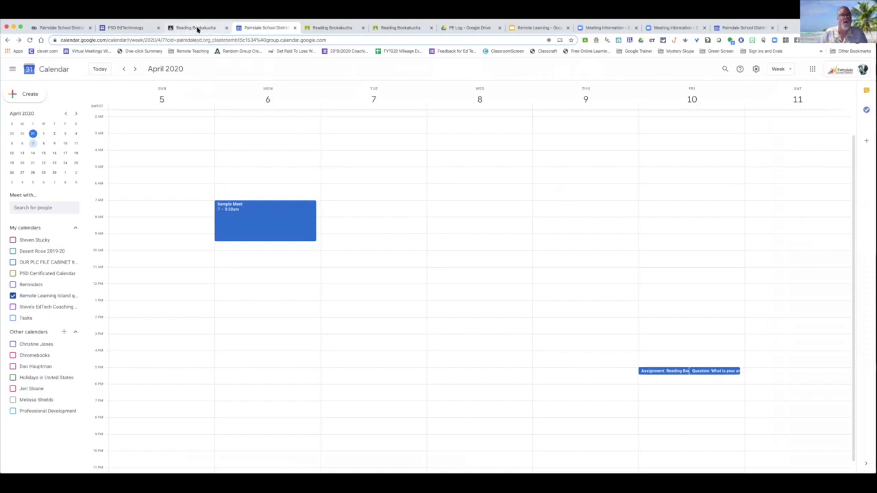
click(197, 29)
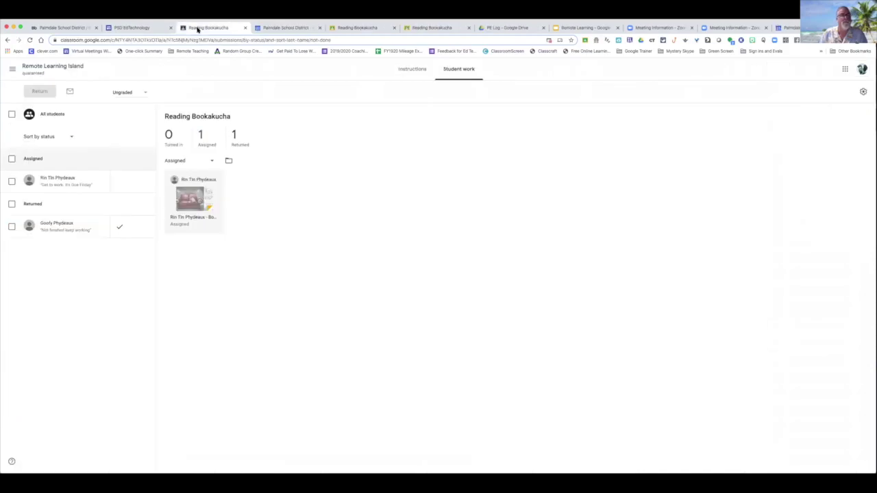
Start a new announcement in the Remote Learning Island stream and limit its recipients to the first listed student
click(57, 72)
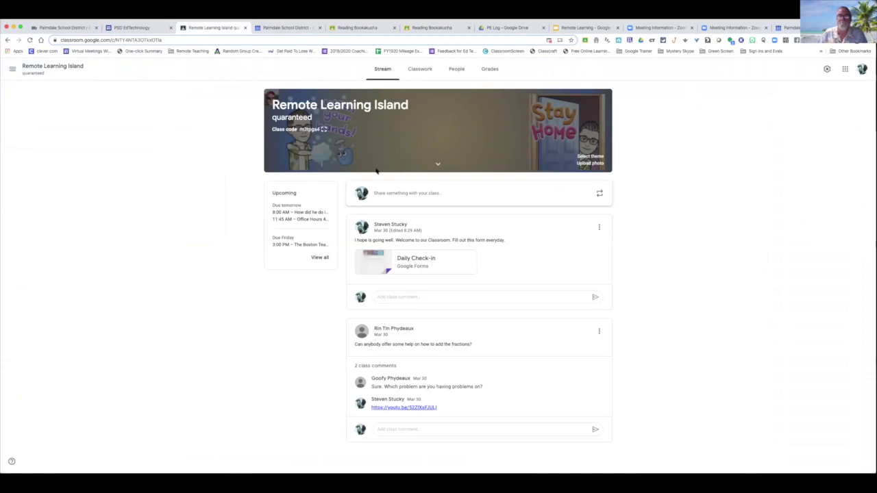
click(413, 194)
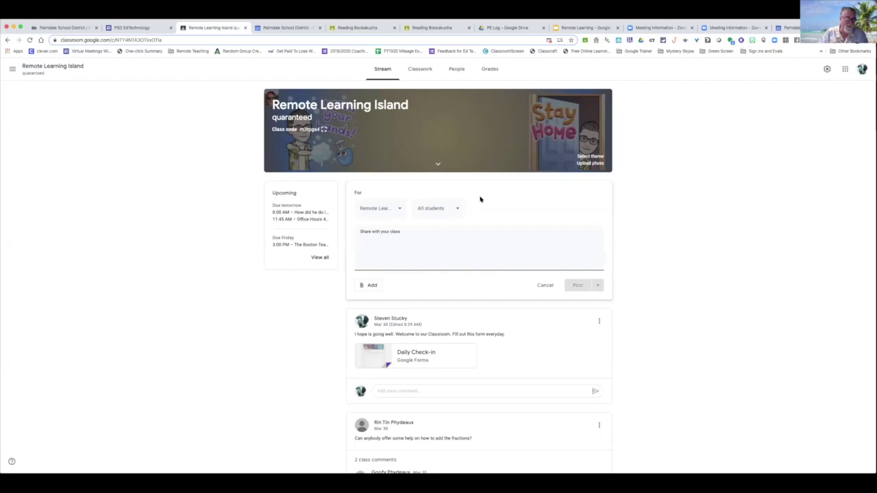
click(544, 285)
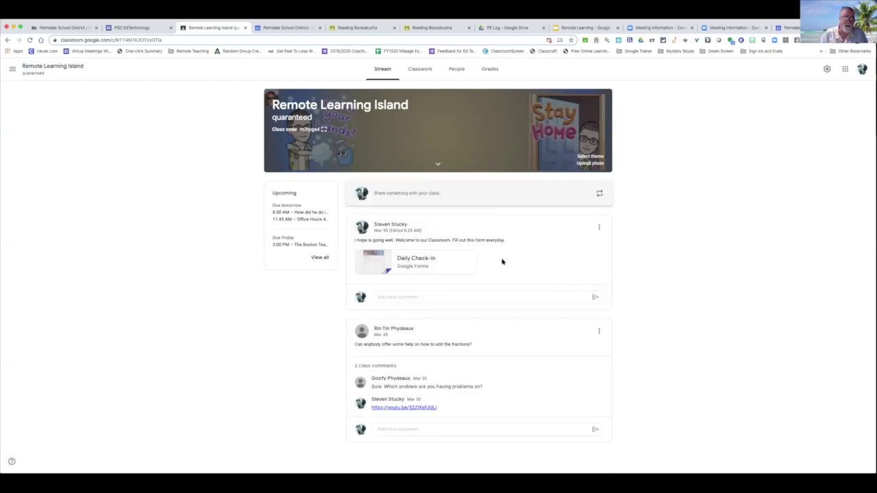
click(401, 195)
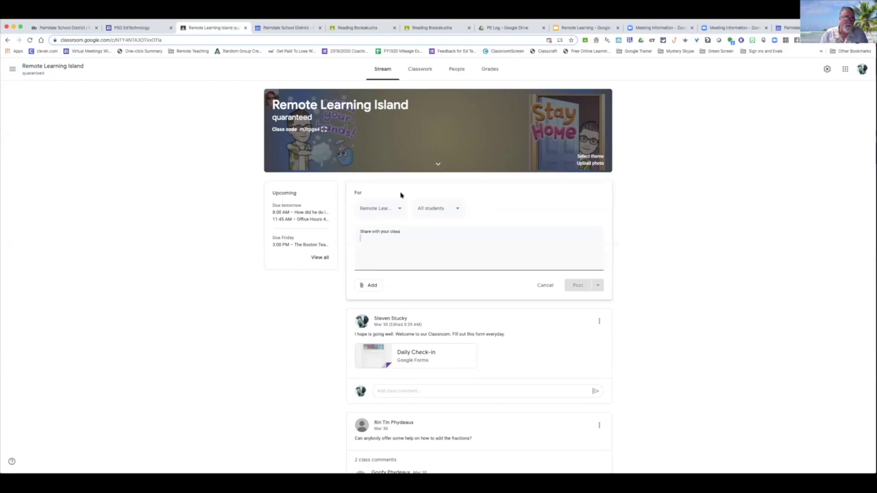
click(440, 211)
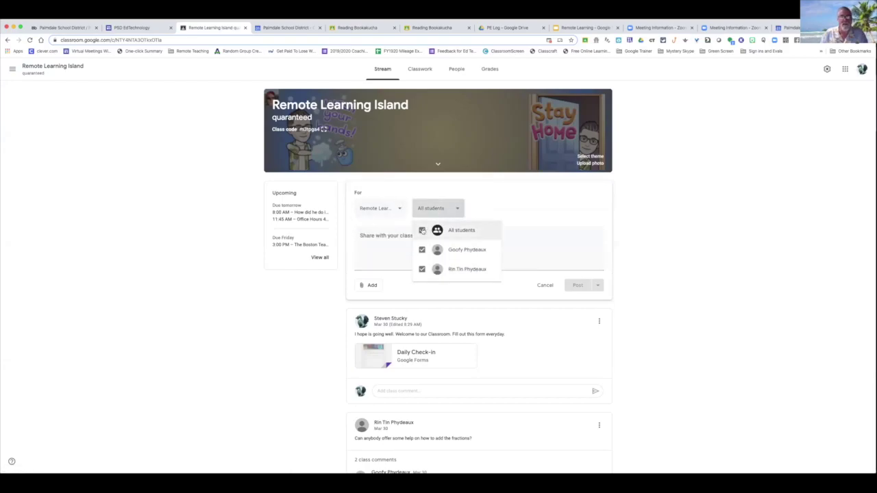
click(422, 250)
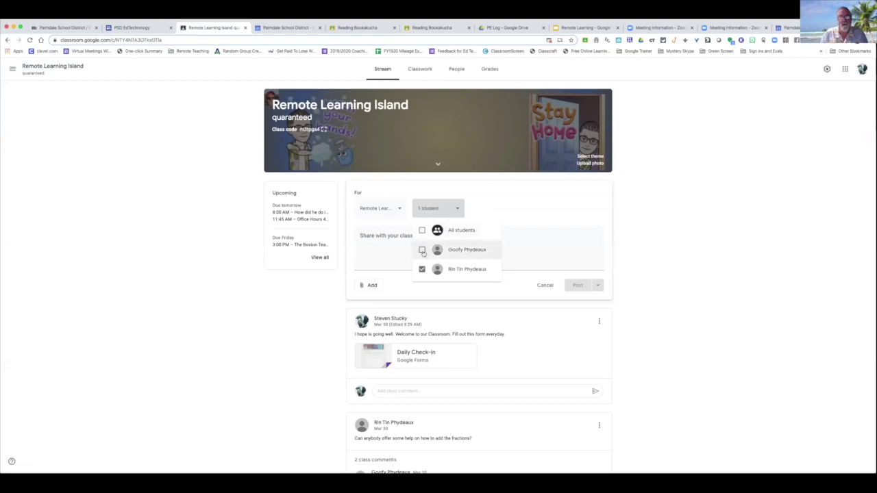
click(422, 269)
click(422, 249)
click(399, 248)
Write an announcement that greets the student by first name and asks "what's up?", and post it
click(404, 239)
text(Hey Goofy, what')
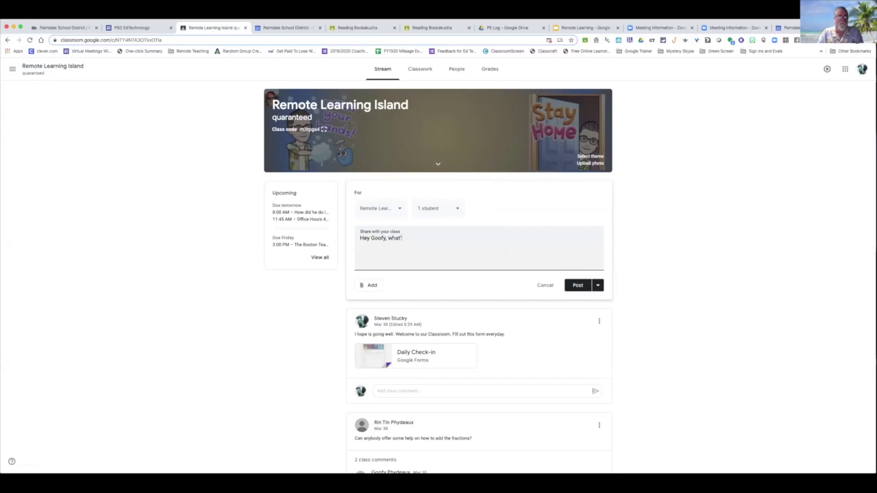
text(s up)
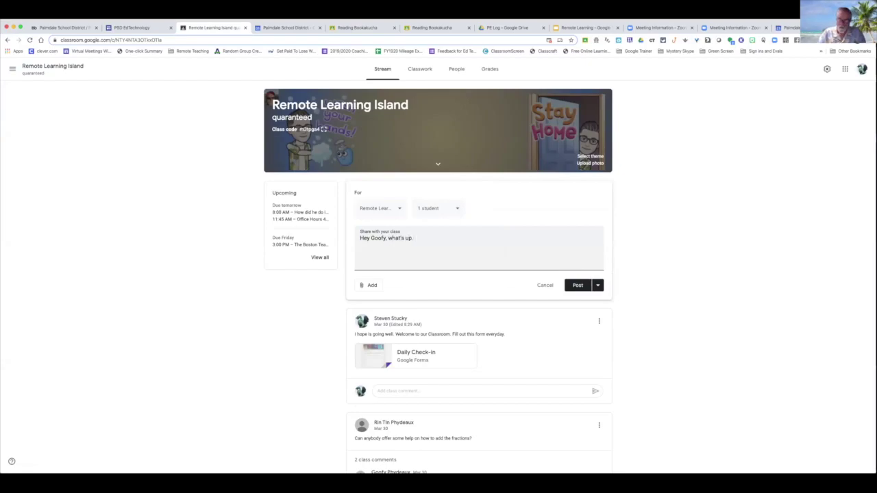
click(577, 285)
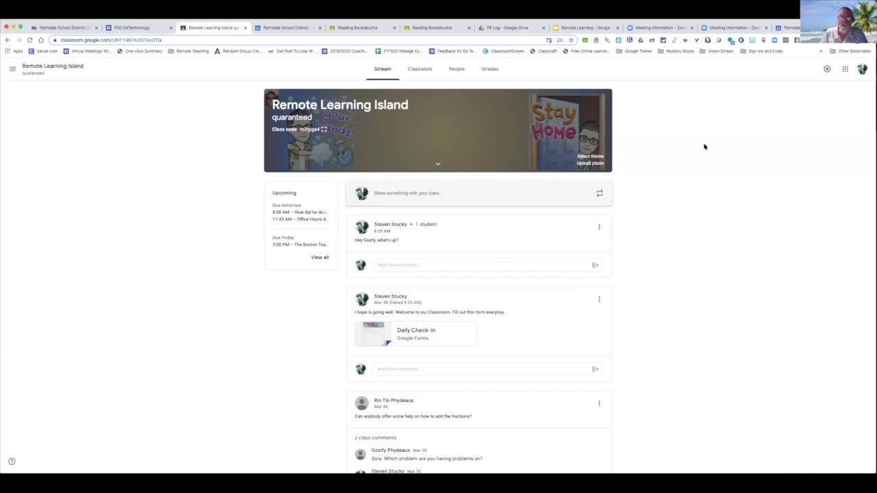
From the classwork, open the PE Log student work and view the first student's document
click(423, 74)
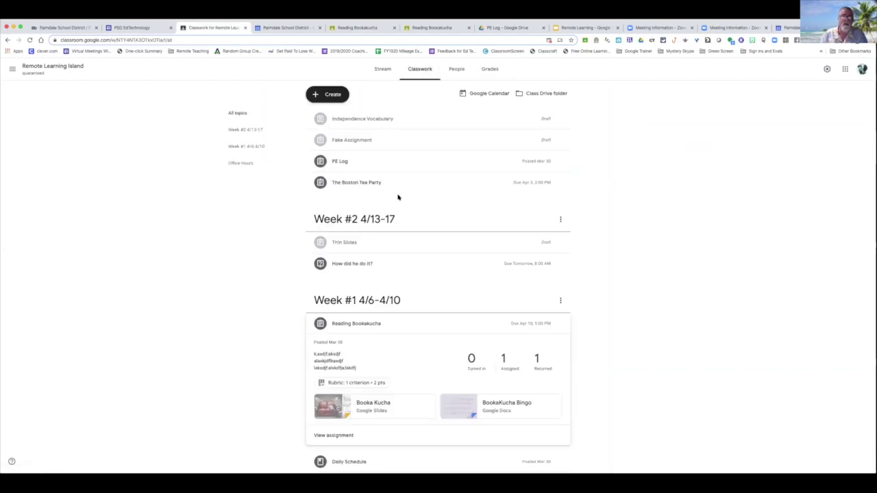
click(343, 163)
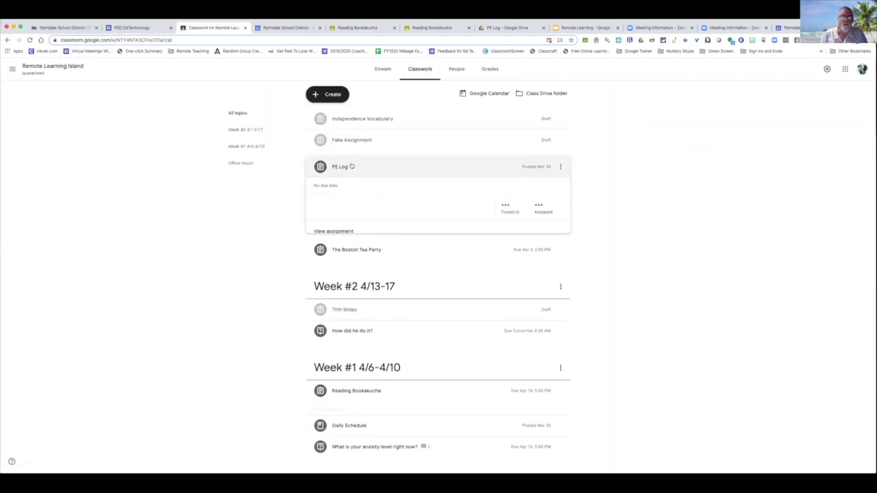
click(509, 208)
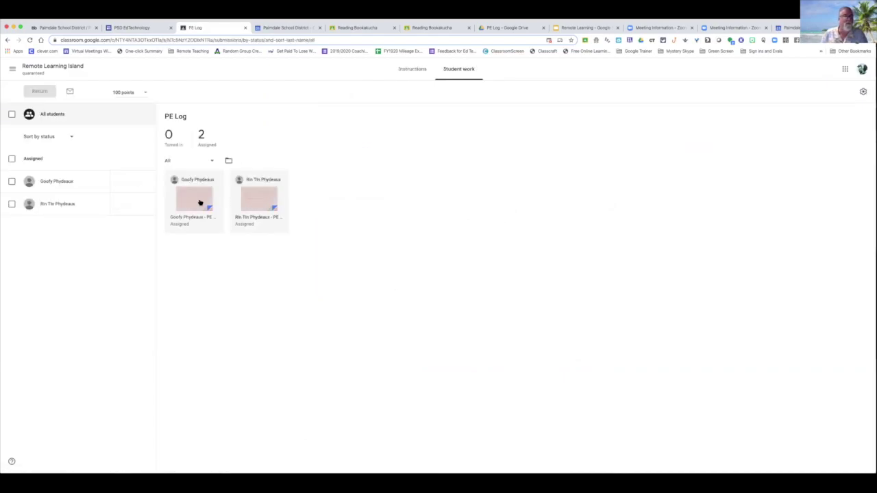
click(198, 202)
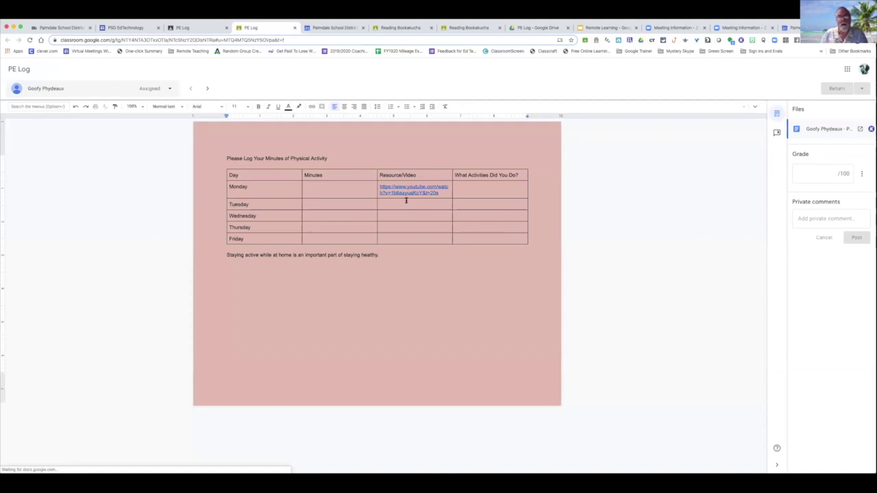
double_click(228, 185)
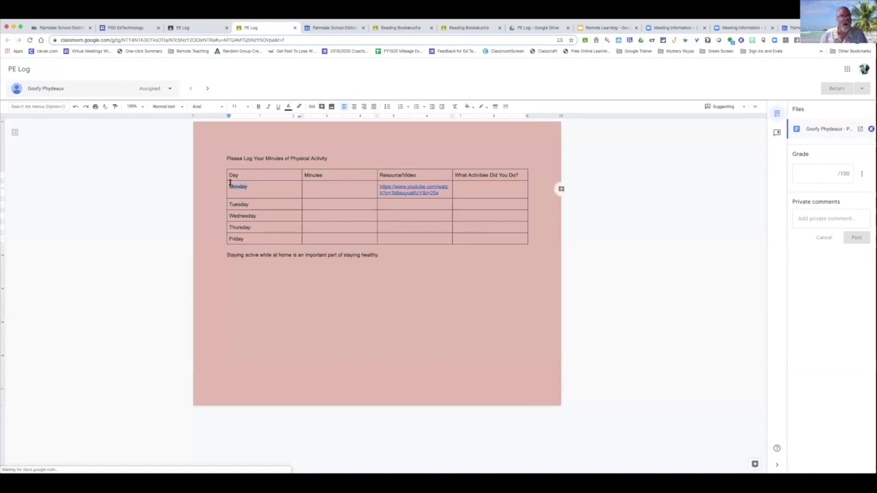
click(561, 190)
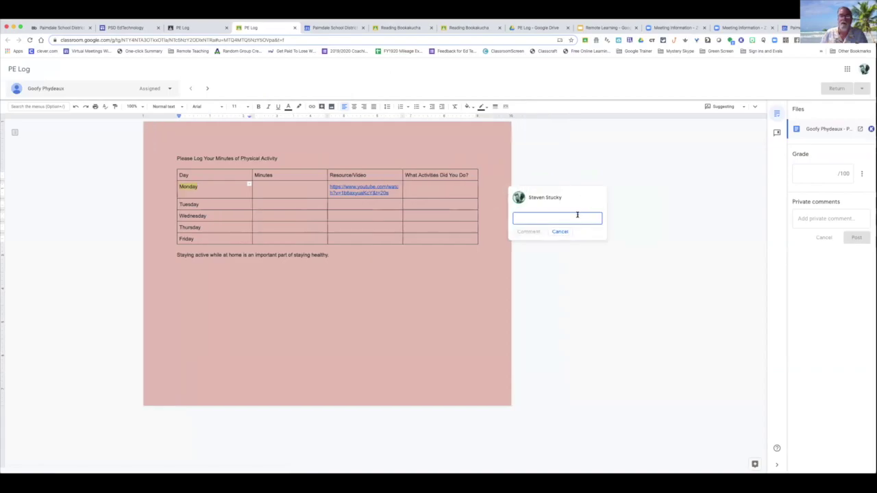
click(560, 232)
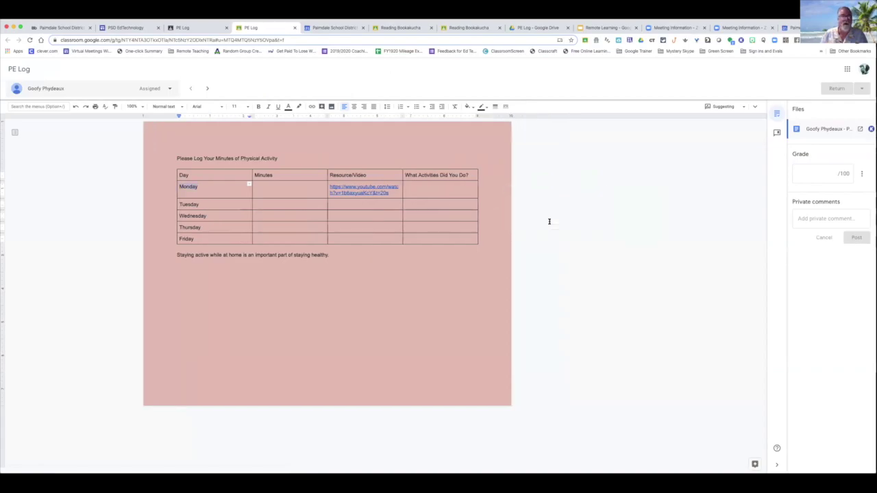
View the next student's PE Log document and switch to the PSD EdTech site
click(207, 87)
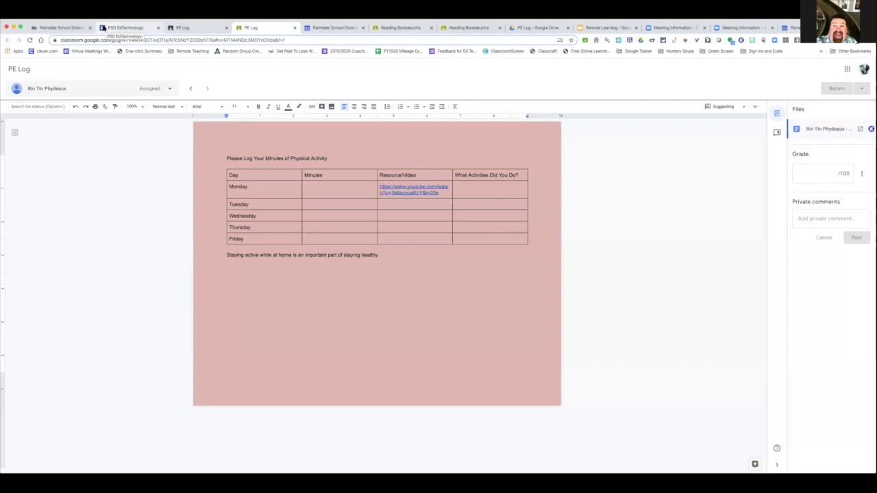
click(126, 29)
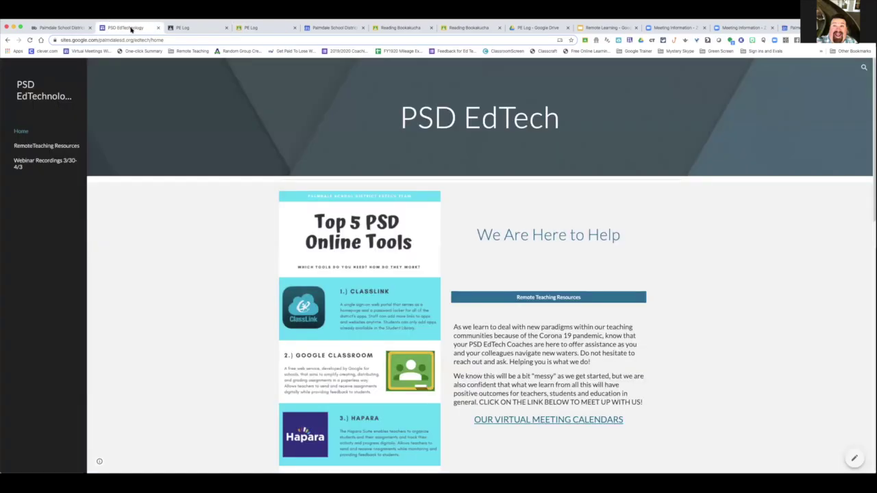
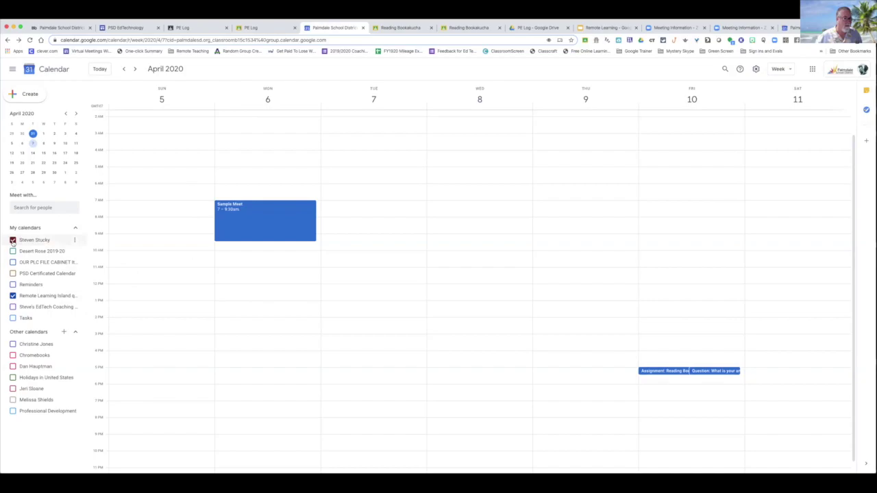
In Google Calendar, go to the current week and check the teacher's personal and EdTech coaching calendars, hiding each again
click(13, 240)
click(99, 70)
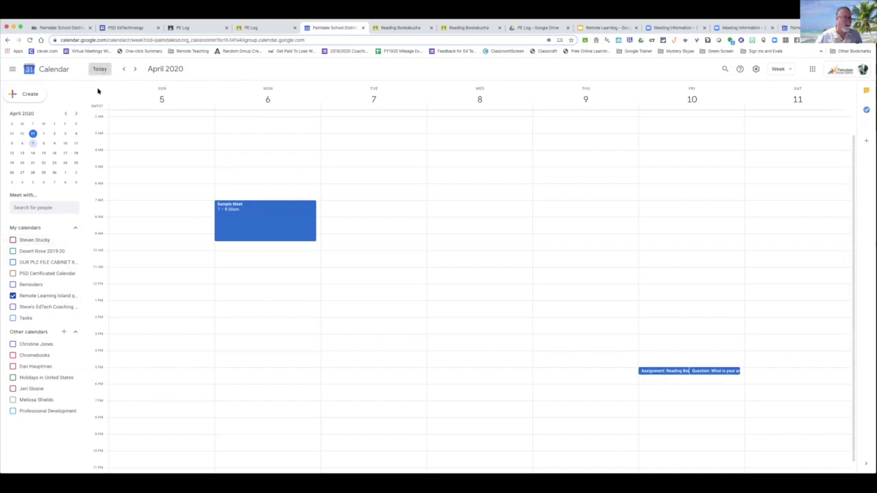
click(13, 240)
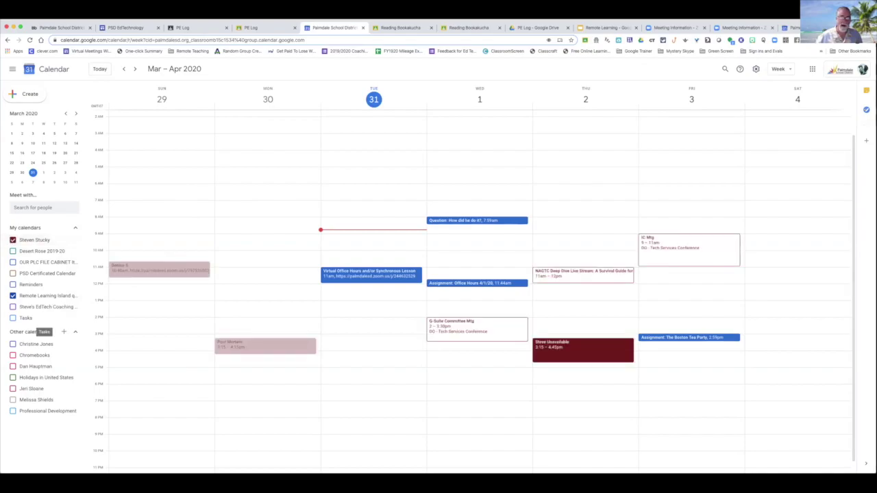
click(13, 240)
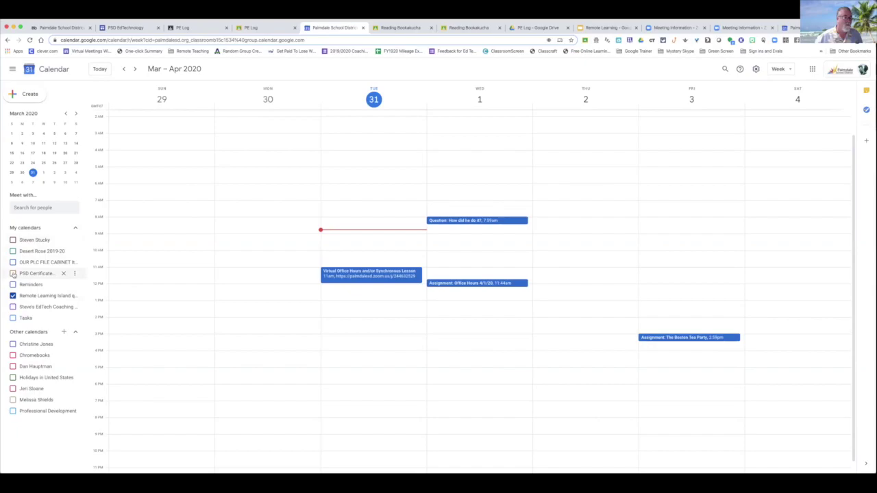
click(12, 307)
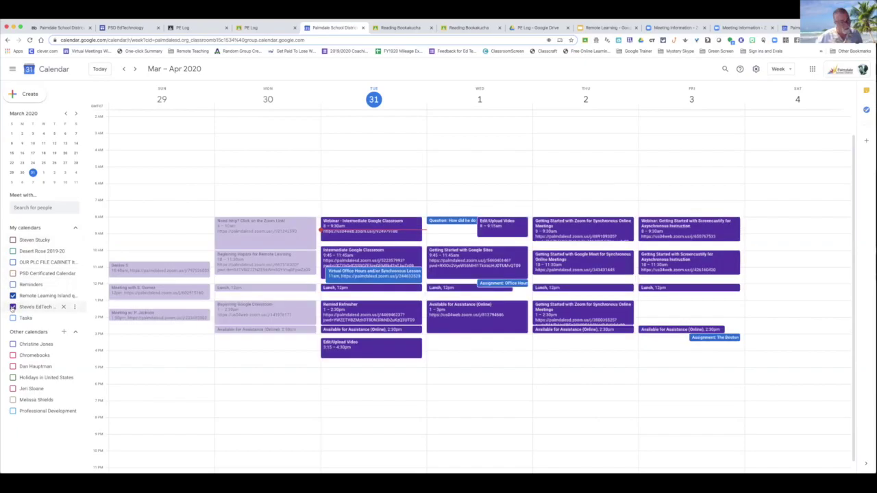
click(13, 307)
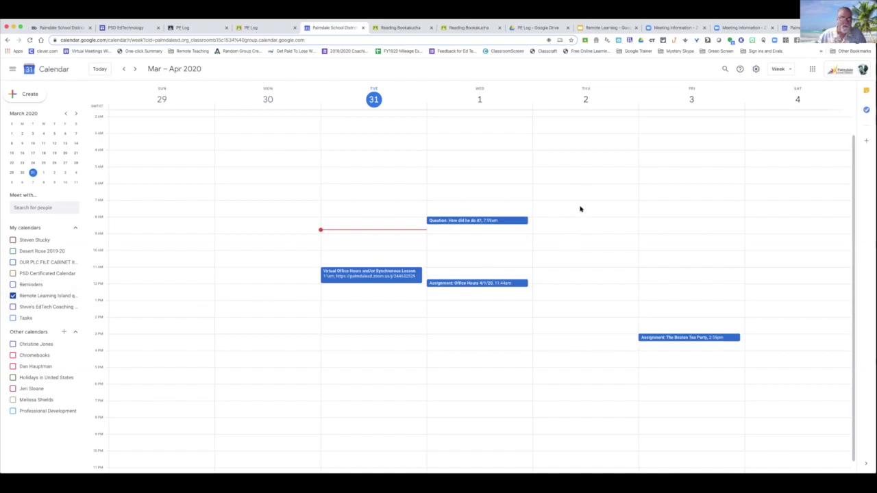
Create an event titled "Virtual Office" on the class calendar for April 2, 2020, from 4:00am to 5:00am
click(570, 155)
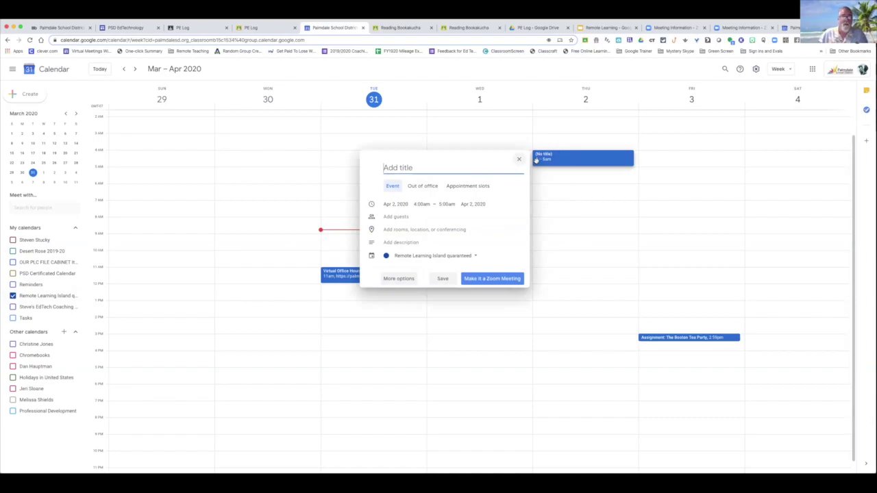
click(394, 279)
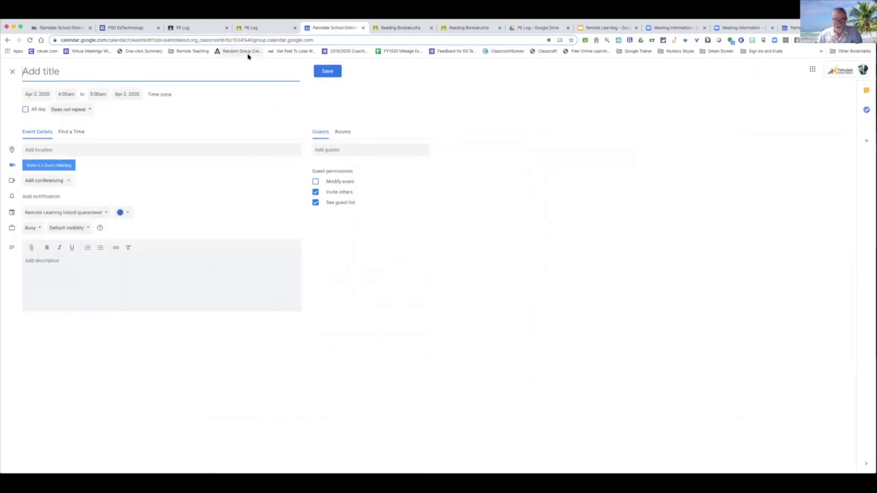
text(Vir)
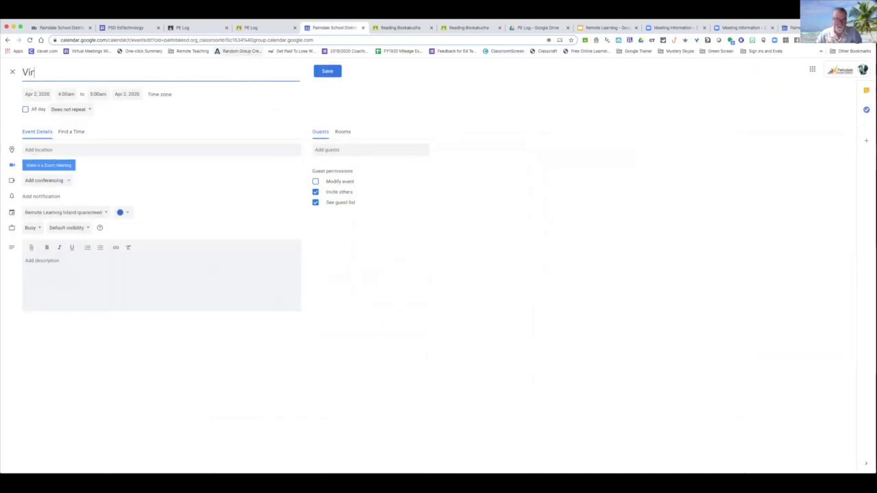
text(tual Office)
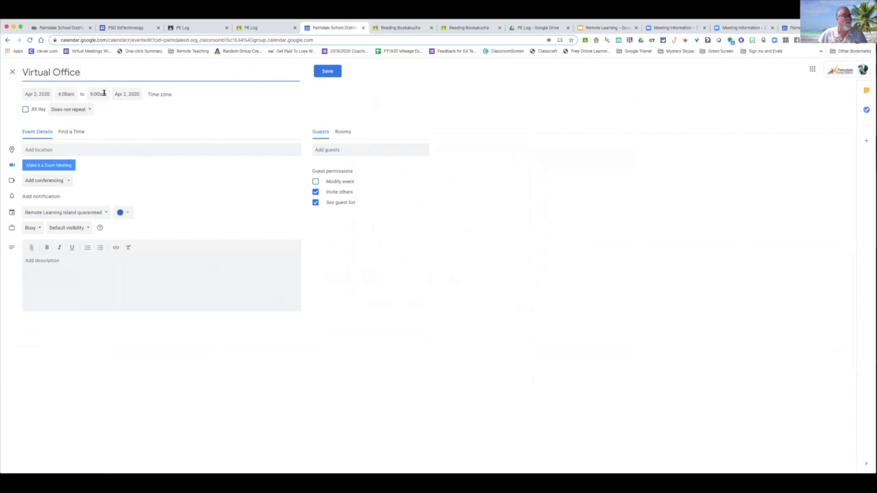
Add Hangouts Meet conferencing to the Virtual Office event and save it
click(67, 181)
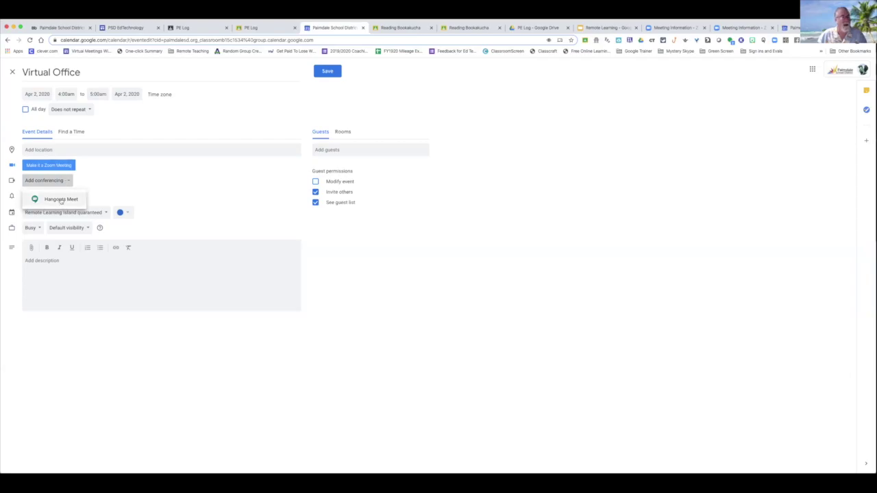
click(60, 200)
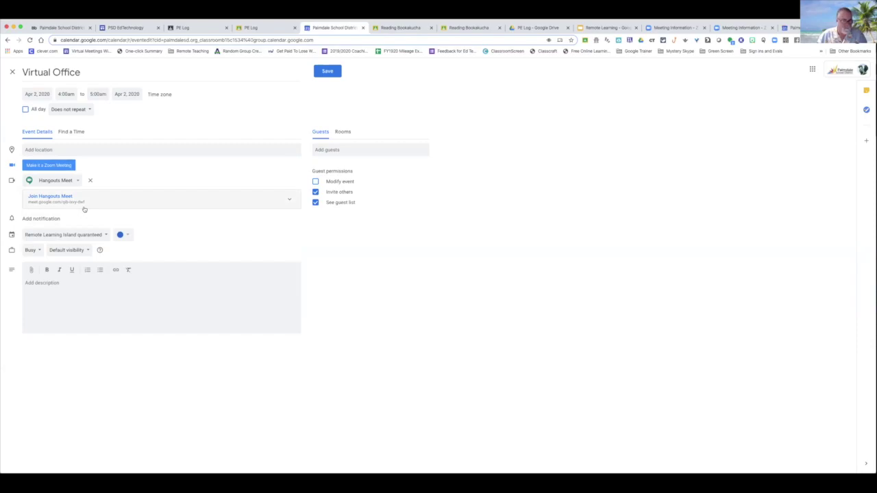
click(326, 72)
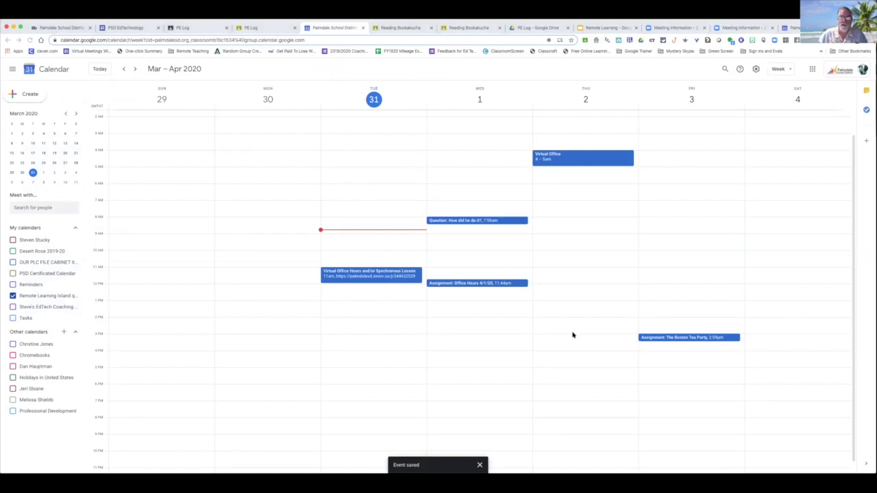
Switch to the student's browser window, view the class events in Google Calendar, and hide the student's personal calendar
key(super+grave)
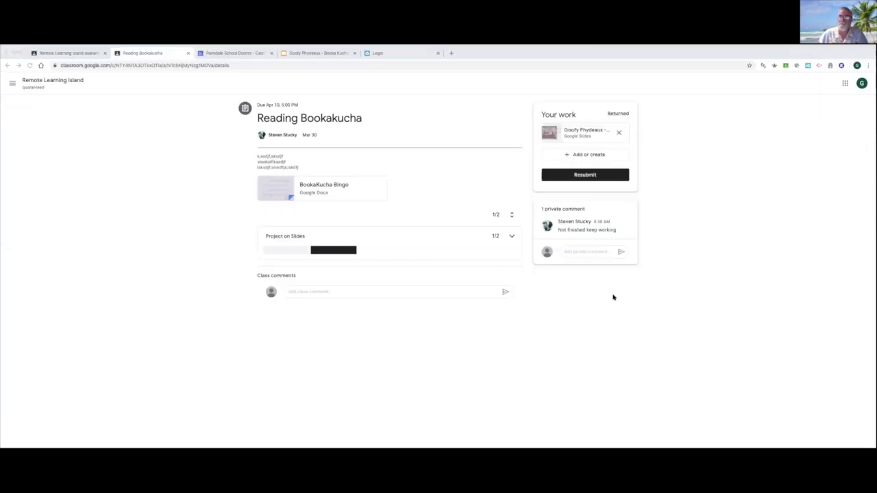
click(850, 55)
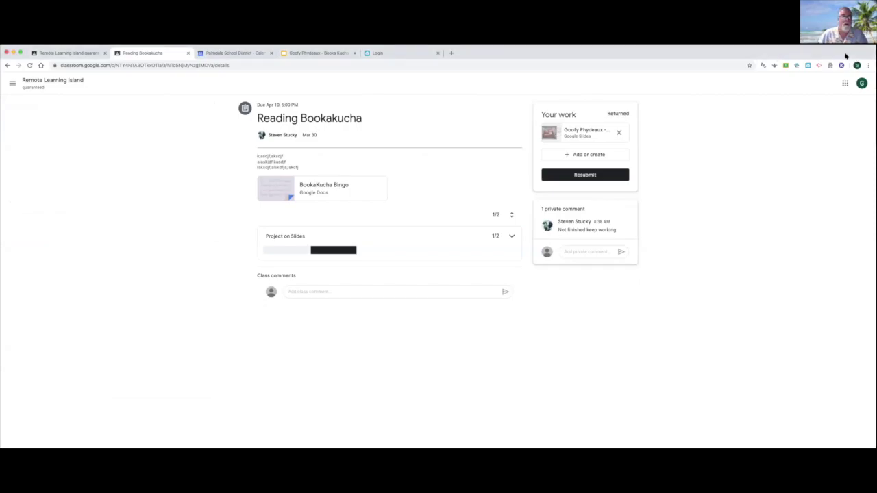
double_click(846, 57)
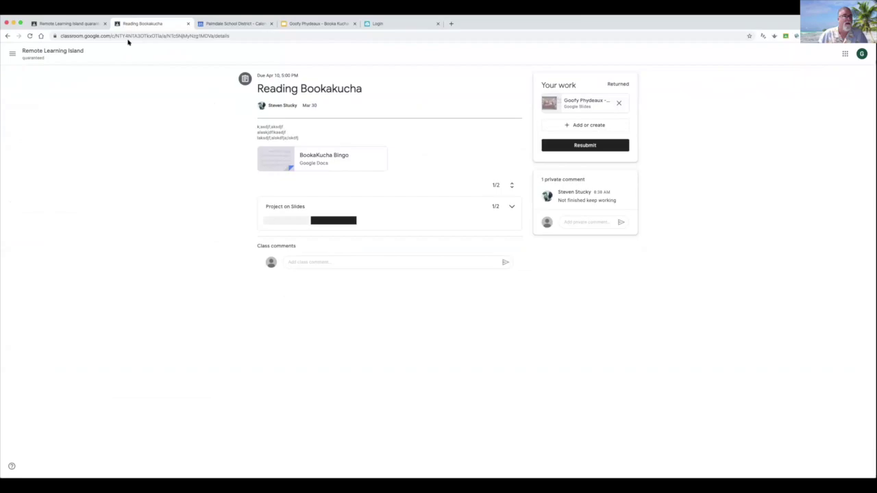
click(238, 24)
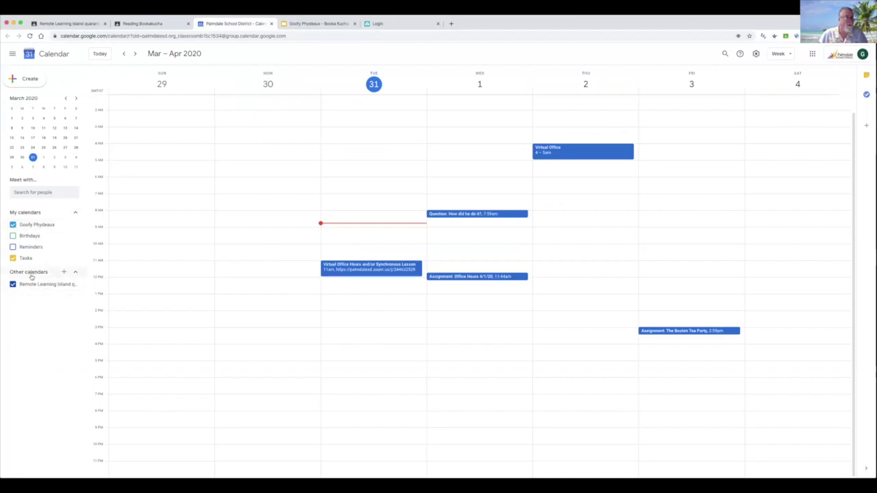
click(12, 226)
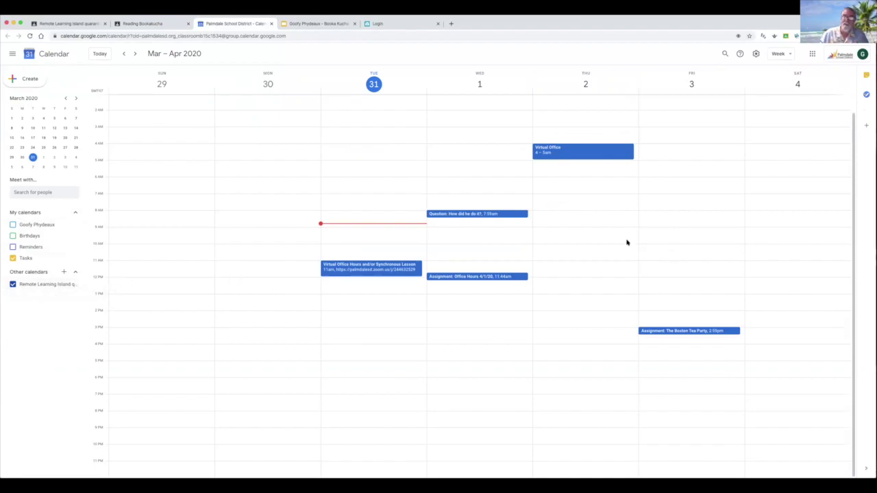
click(581, 148)
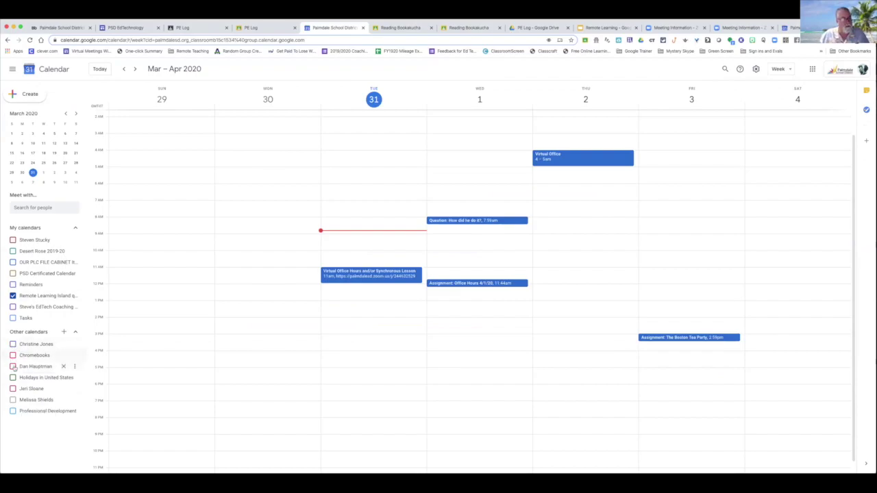
In the teacher's calendar, show the EdTech coaching calendar and view the details of the "Question: How did he do it?" event
click(13, 307)
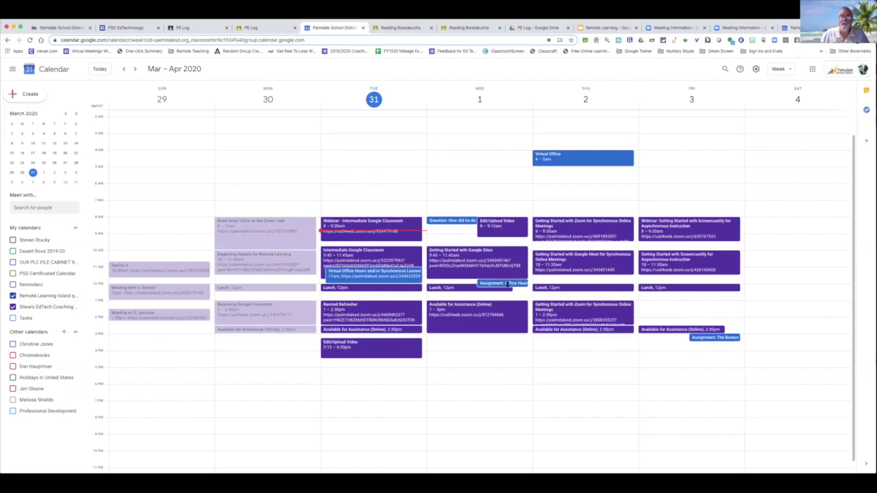
click(456, 221)
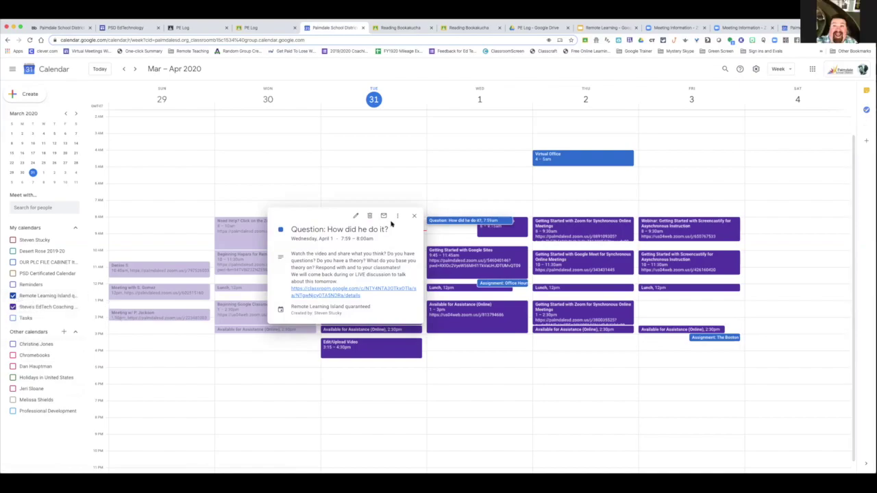
click(414, 216)
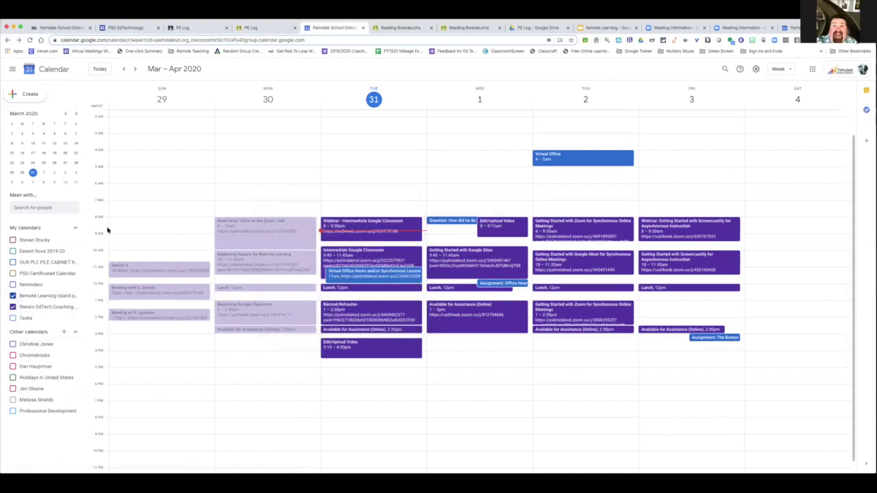
click(13, 307)
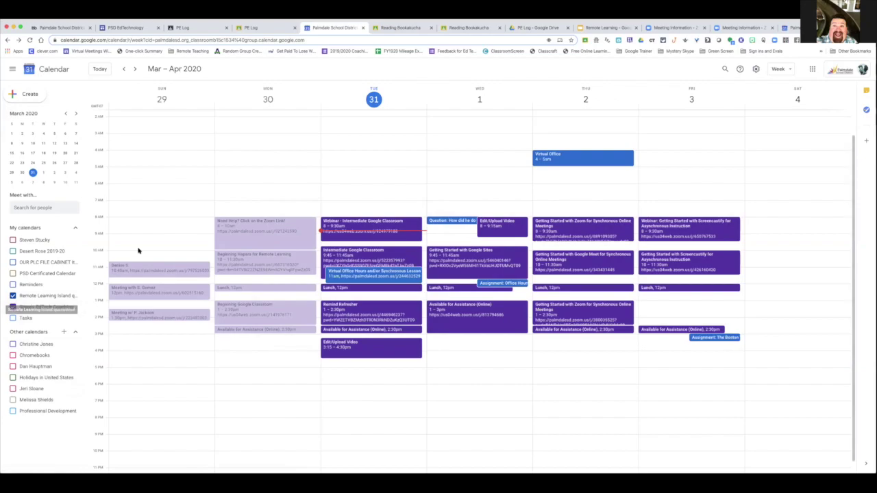
On the PSD EdTech site, look through the home page's online tools, coaches' podcast, learning links and contact section
click(130, 28)
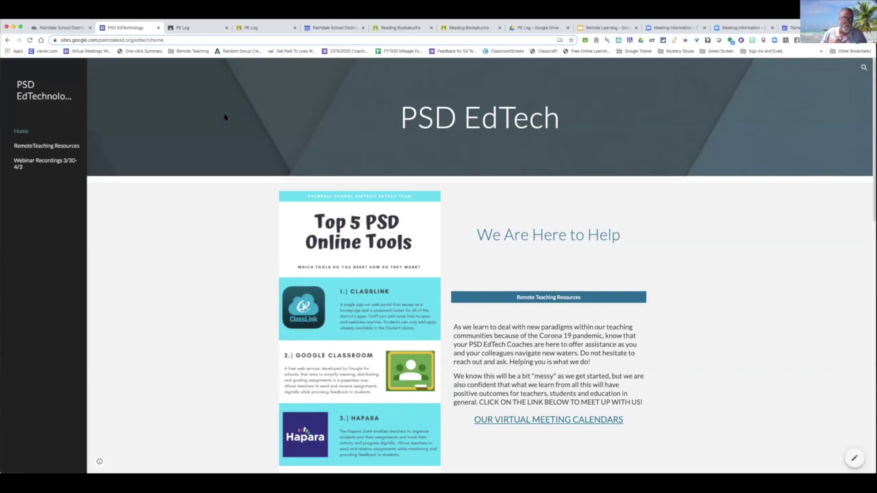
scroll(229, 223, down, 3)
scroll(228, 223, down, 2)
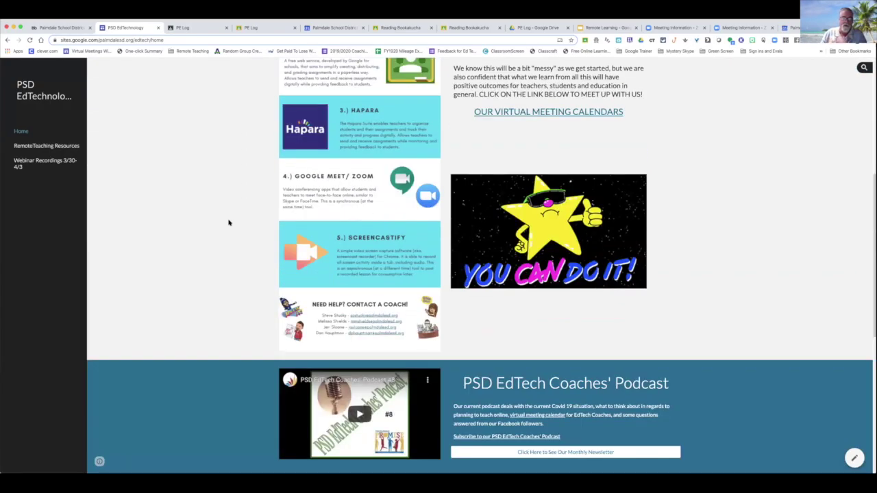
scroll(229, 221, down, 2)
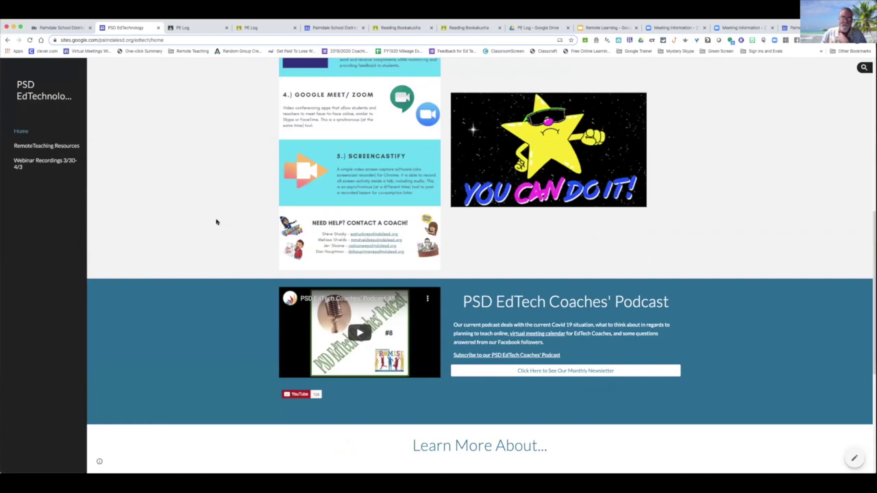
scroll(218, 222, down, 2)
scroll(217, 221, down, 2)
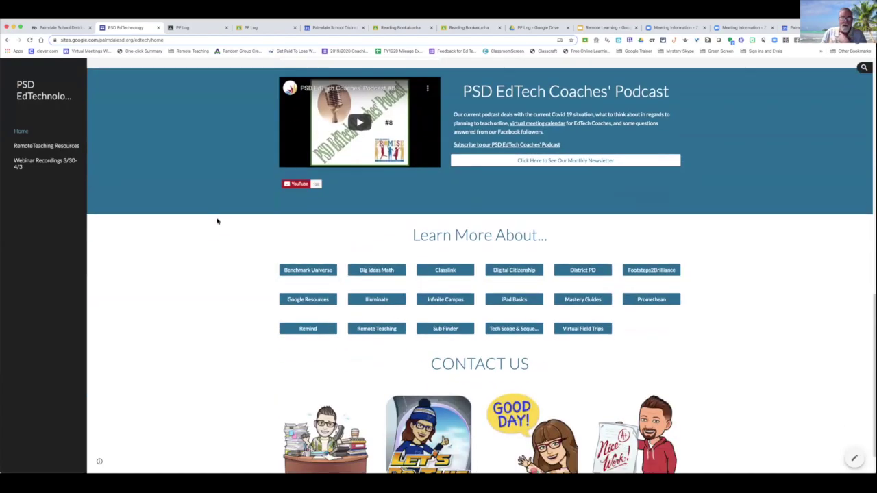
scroll(218, 221, up, 6)
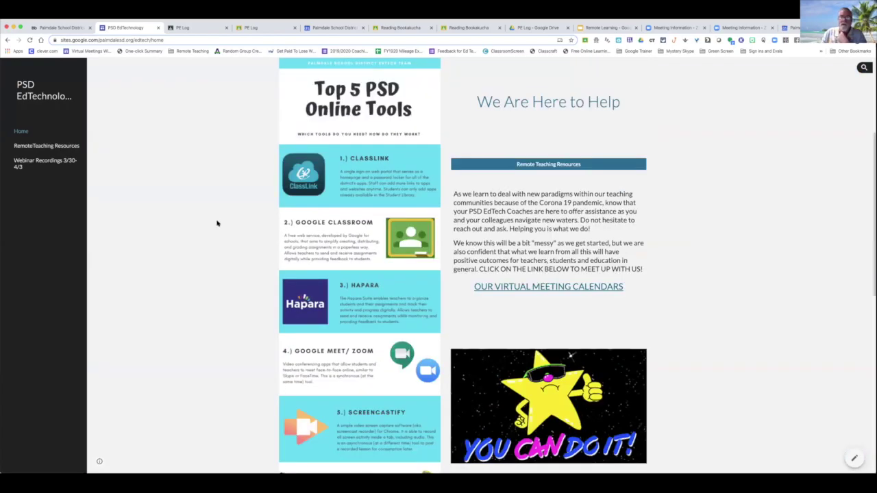
scroll(217, 219, up, 3)
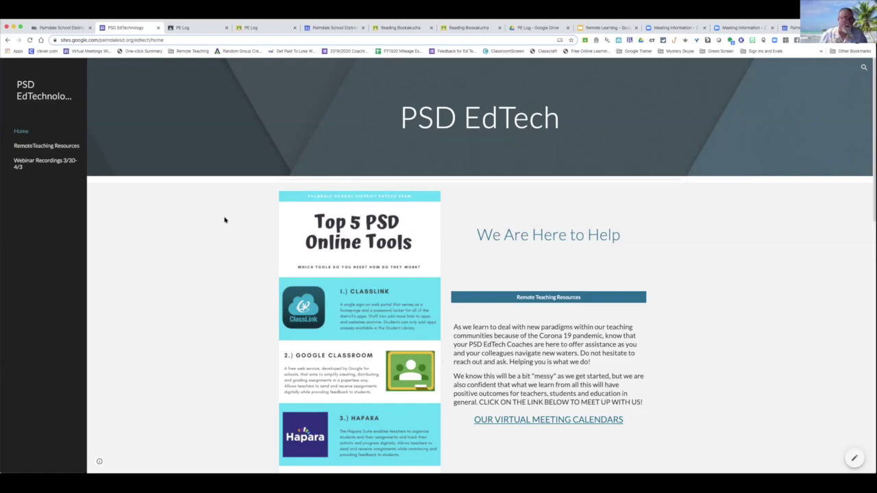
Revisit the teacher's calendar and the PE Log student work, and return to the PSD EdTech site
click(313, 28)
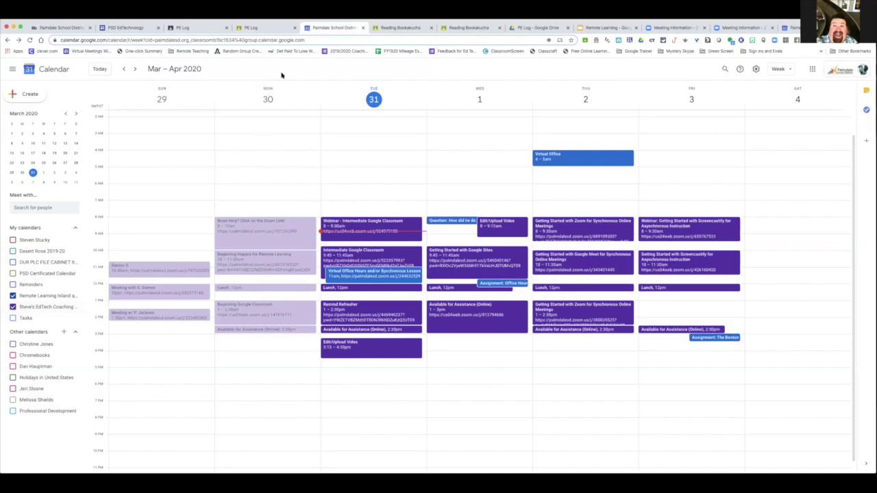
click(194, 31)
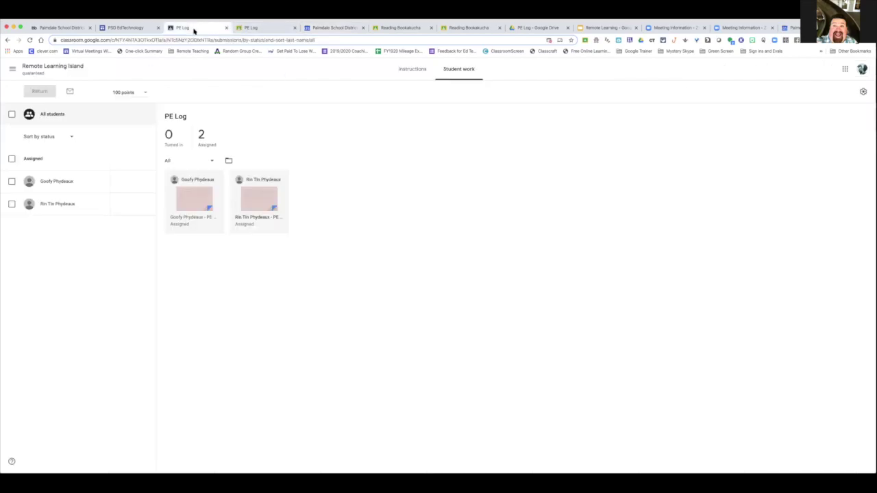
click(141, 30)
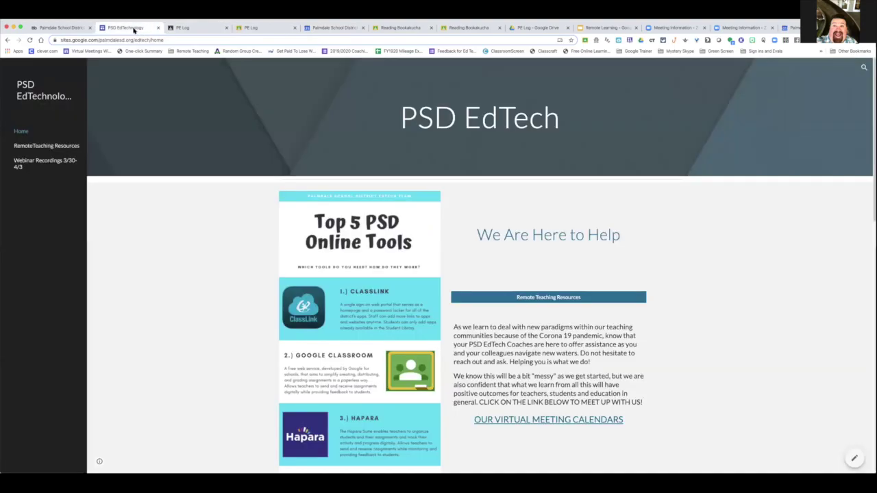